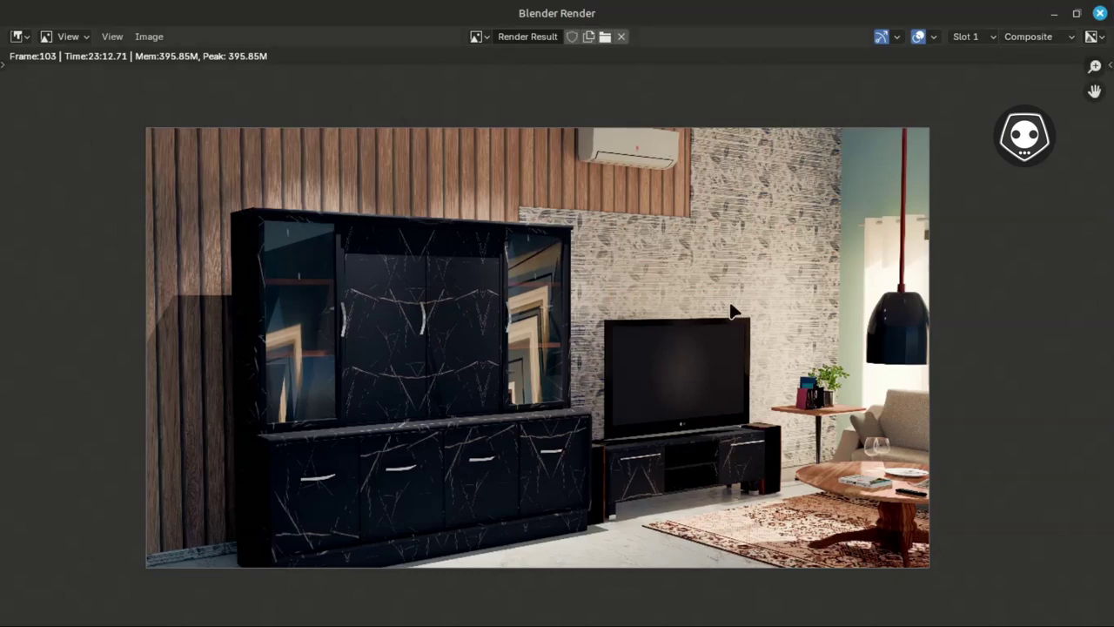
Inspect the living room render result up close, and minimise the render window to return to the compositing node tree.
scroll(691, 342, "up", 2)
scroll(692, 342, "down", 1)
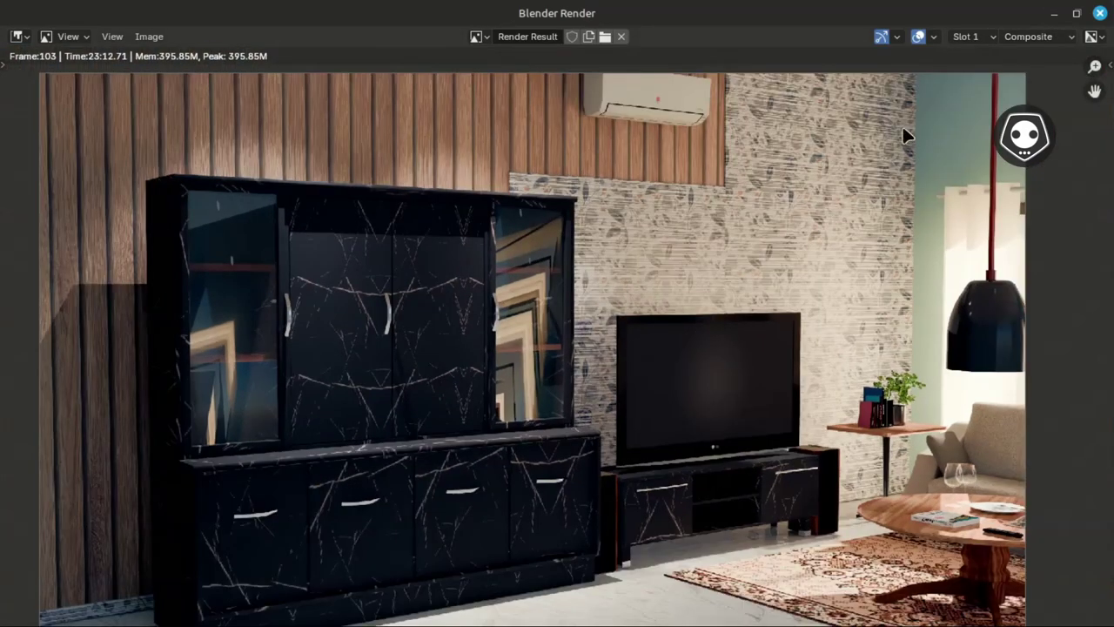
left_click(1054, 13)
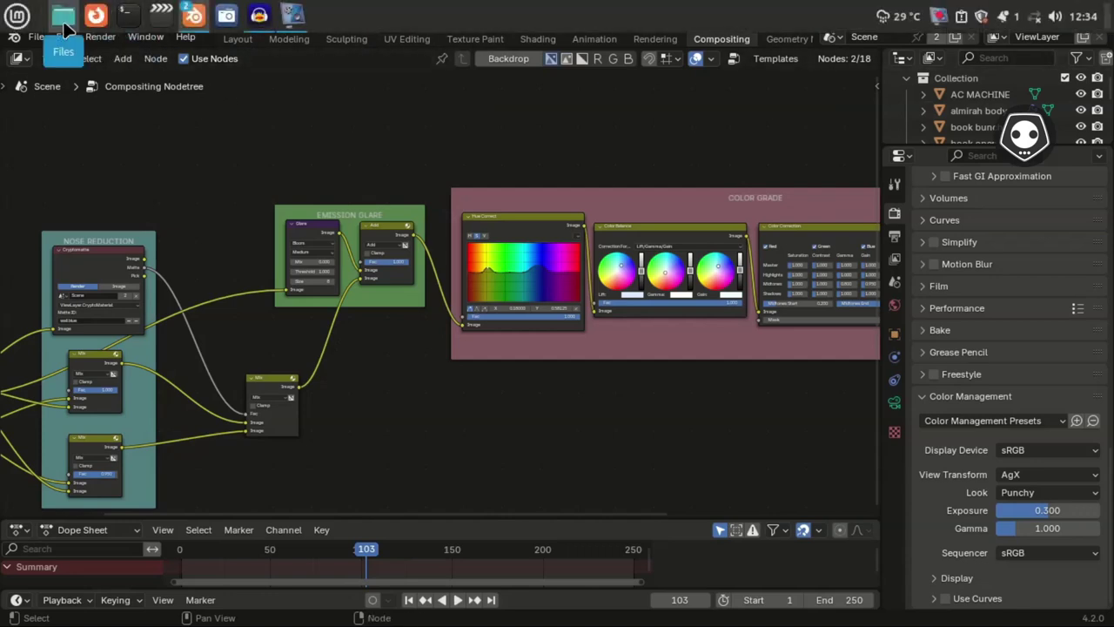
Widen the compositing node editor by narrowing the properties area beside it.
left_click(62, 15)
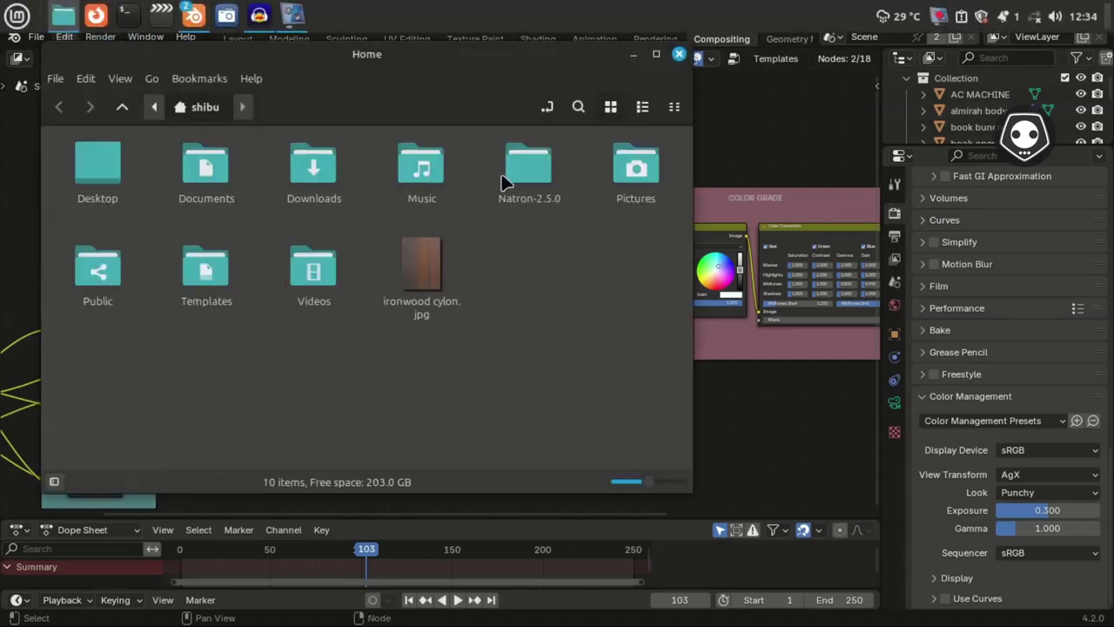
left_click(631, 56)
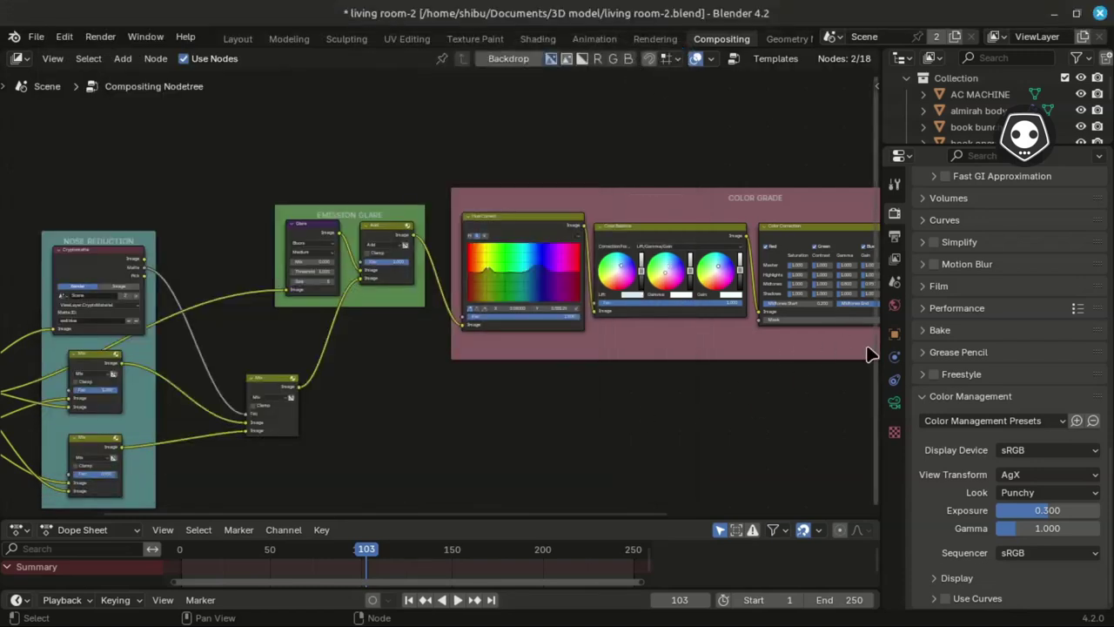
left_click_drag(881, 351, 929, 351)
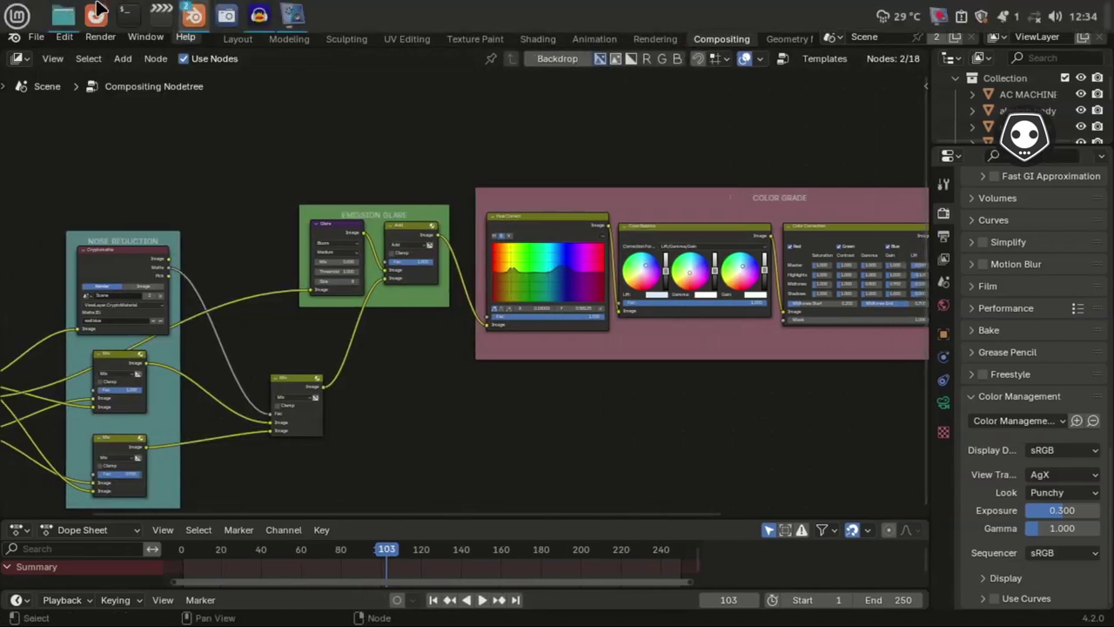
View Living Room 2a.png from the 3D model folder in Documents, and put the file manager away.
left_click(63, 15)
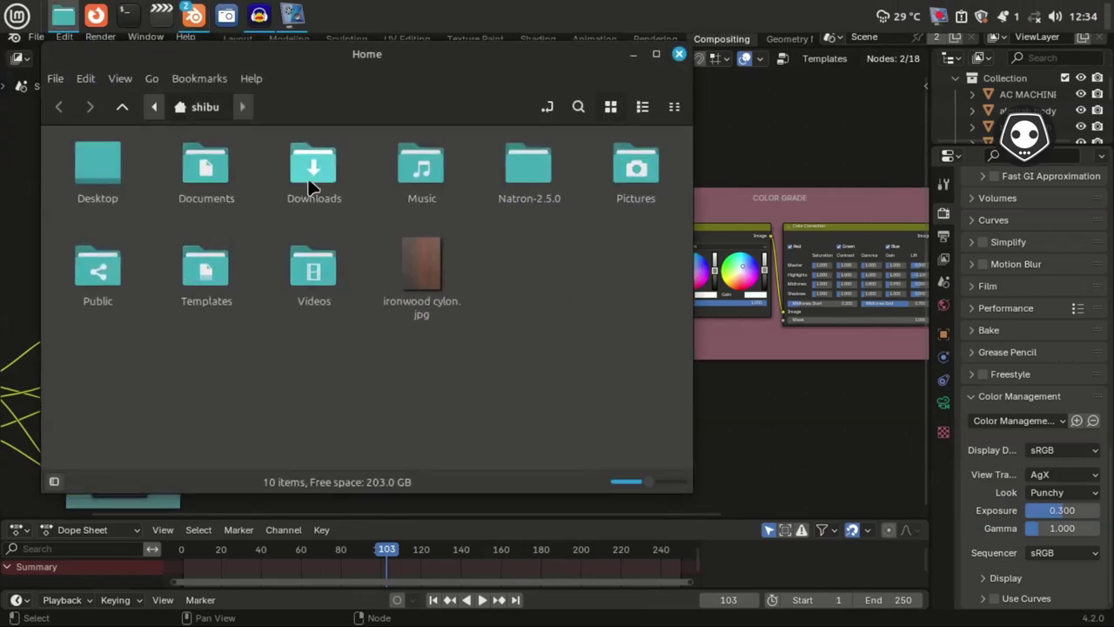
double_click(212, 176)
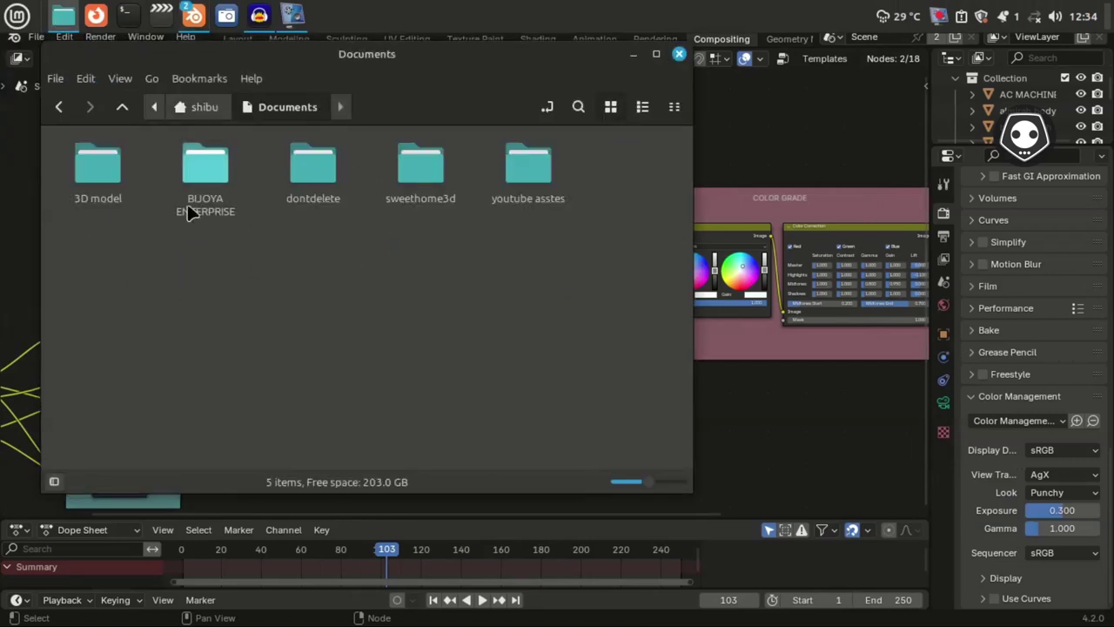
double_click(107, 186)
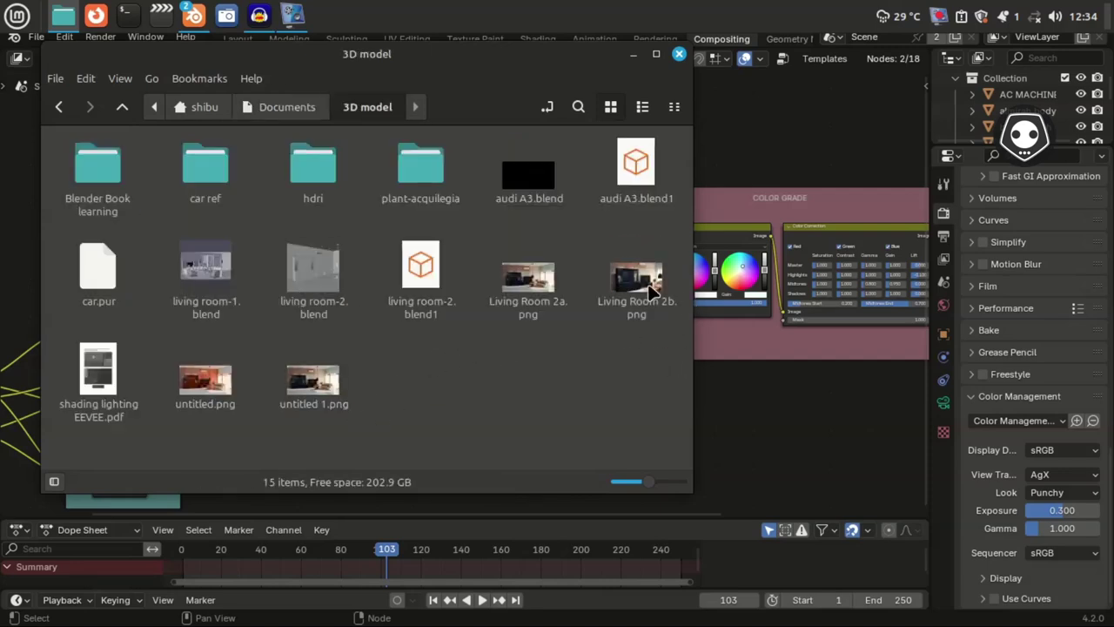
left_click(535, 286)
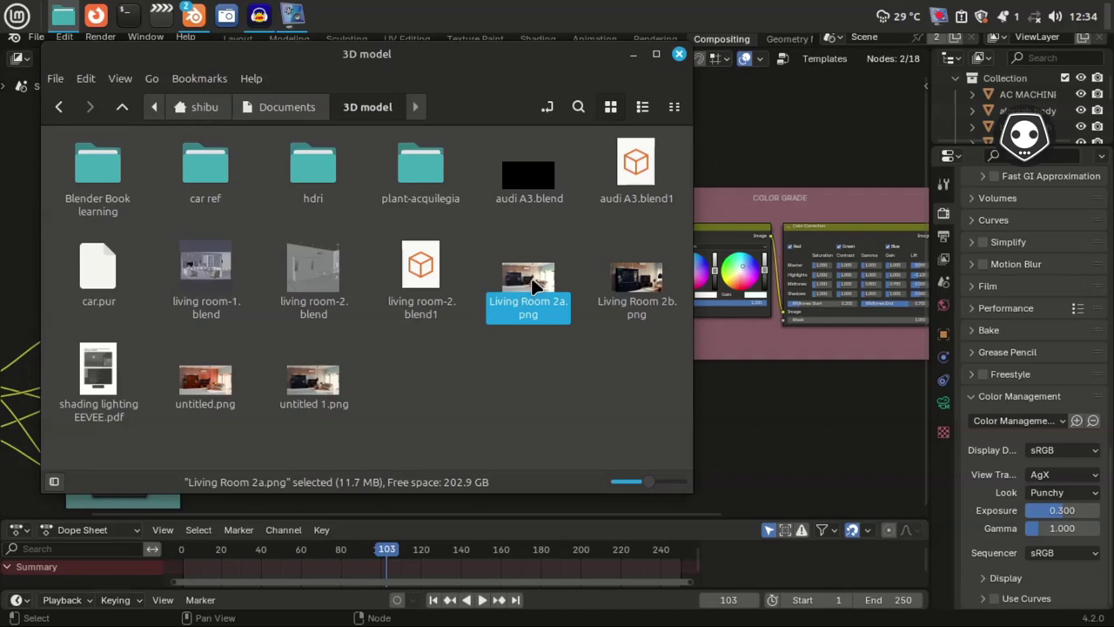
double_click(533, 283)
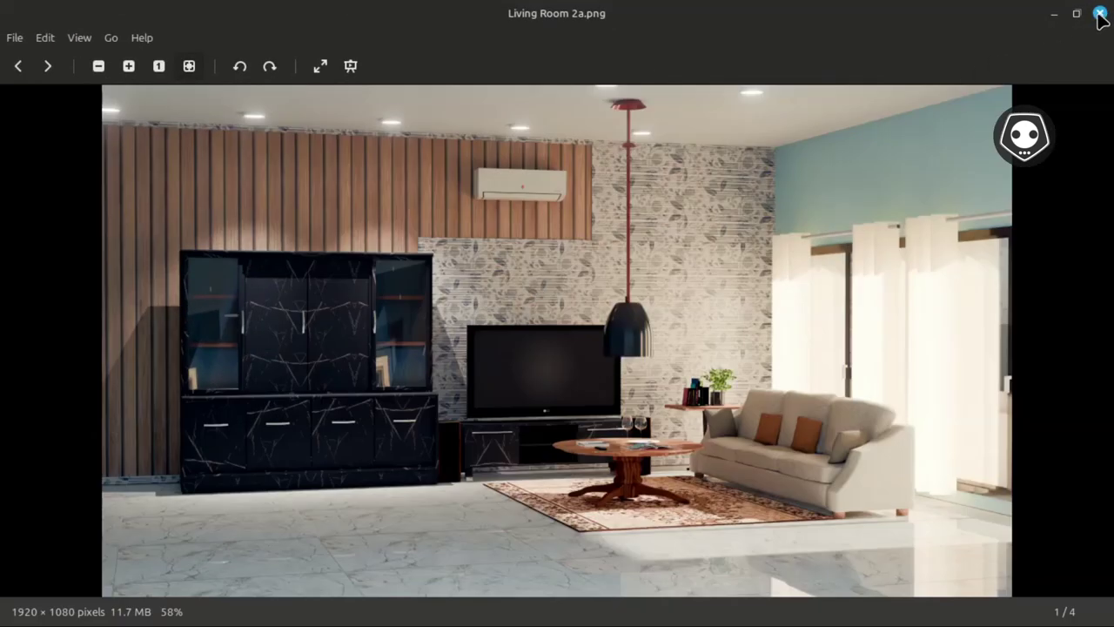
left_click(1100, 13)
left_click(633, 54)
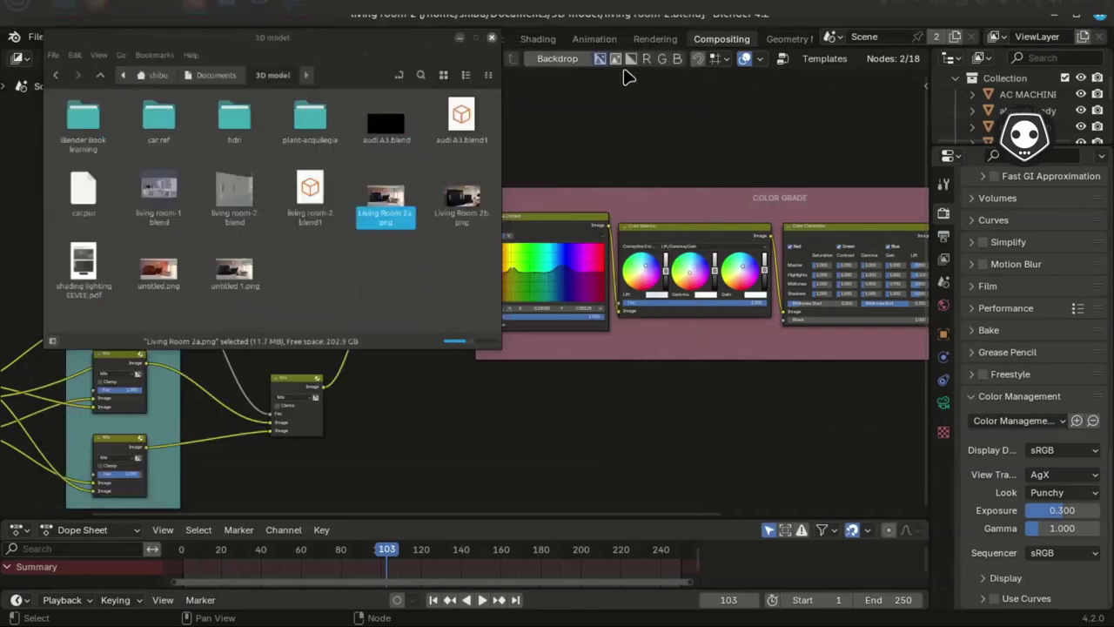
Show the backdrop behind the nodes and inspect the living room render result in its separate window.
left_click(557, 59)
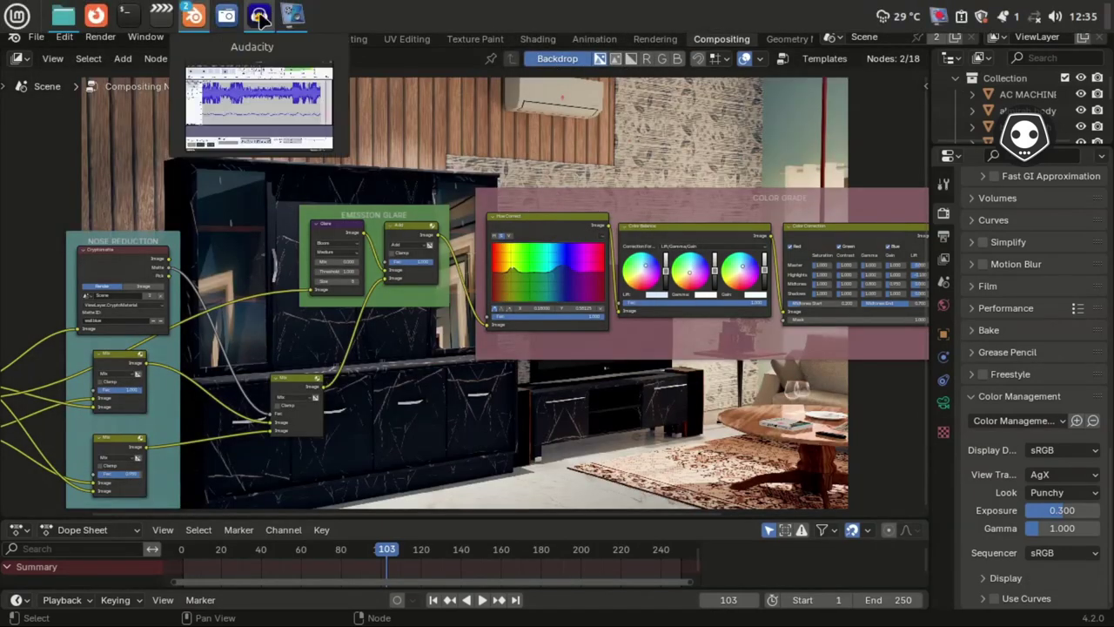
mouse_move(193, 16)
left_click(261, 104)
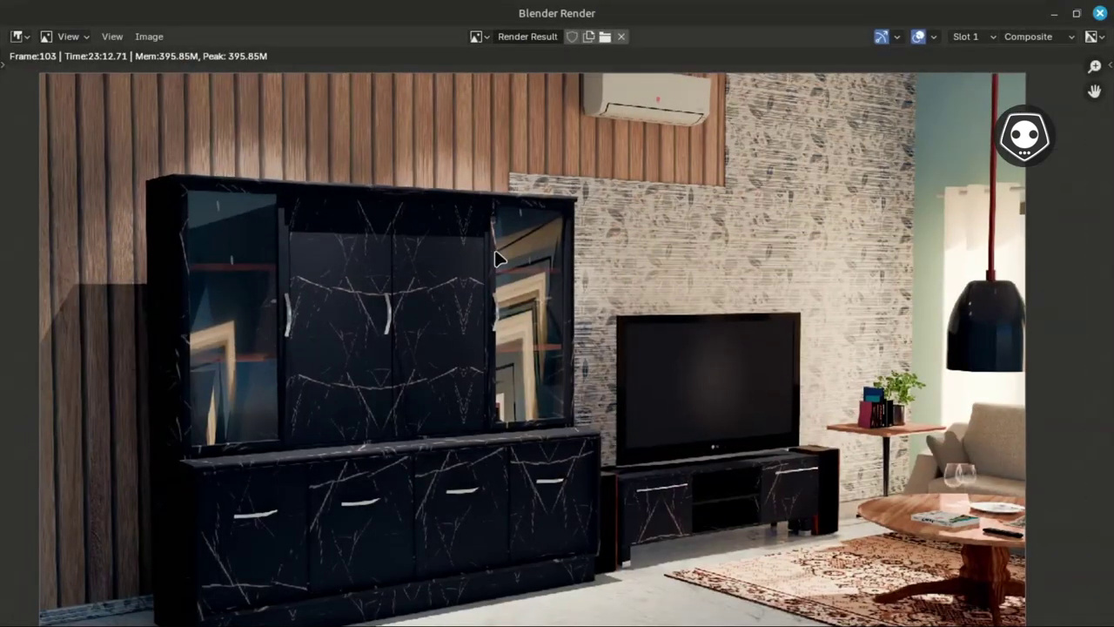
scroll(496, 258, "down", 1)
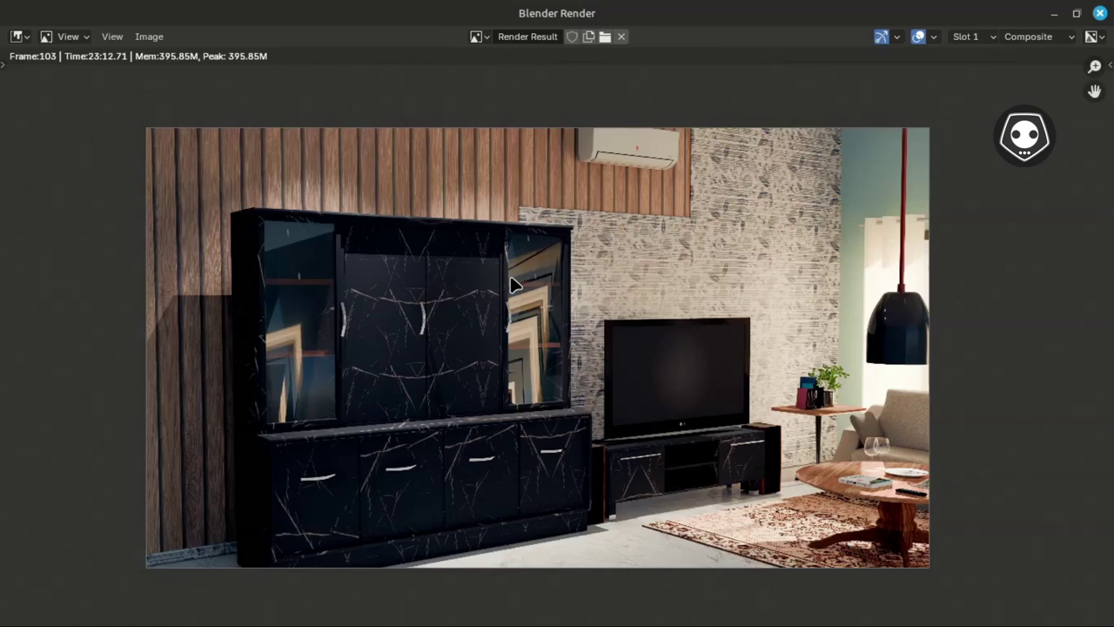
scroll(493, 328, "up", 1)
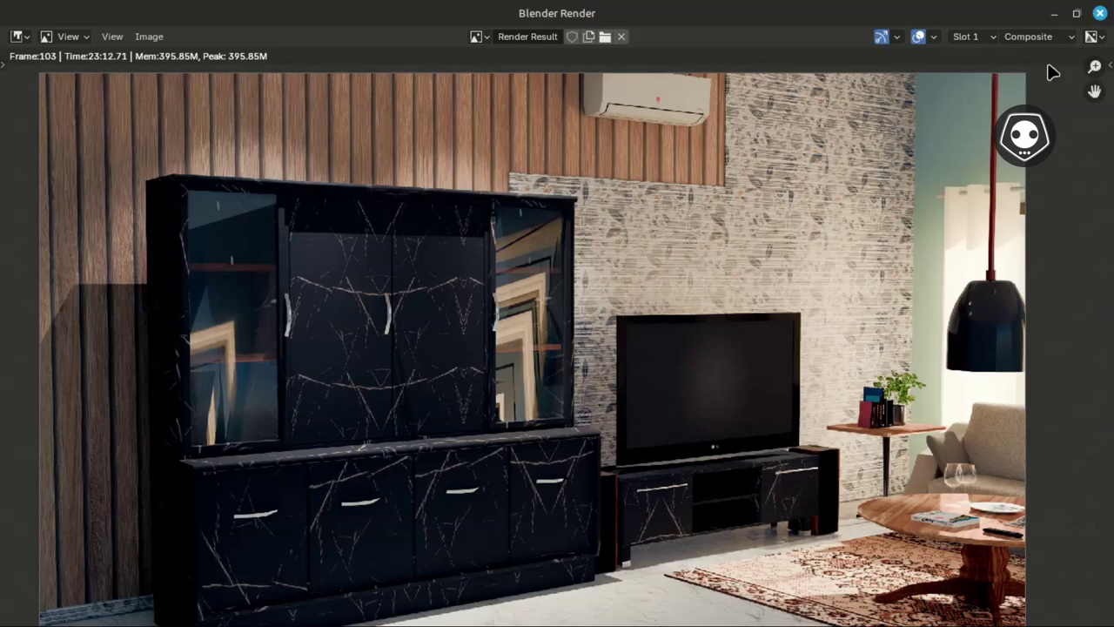
left_click(1054, 14)
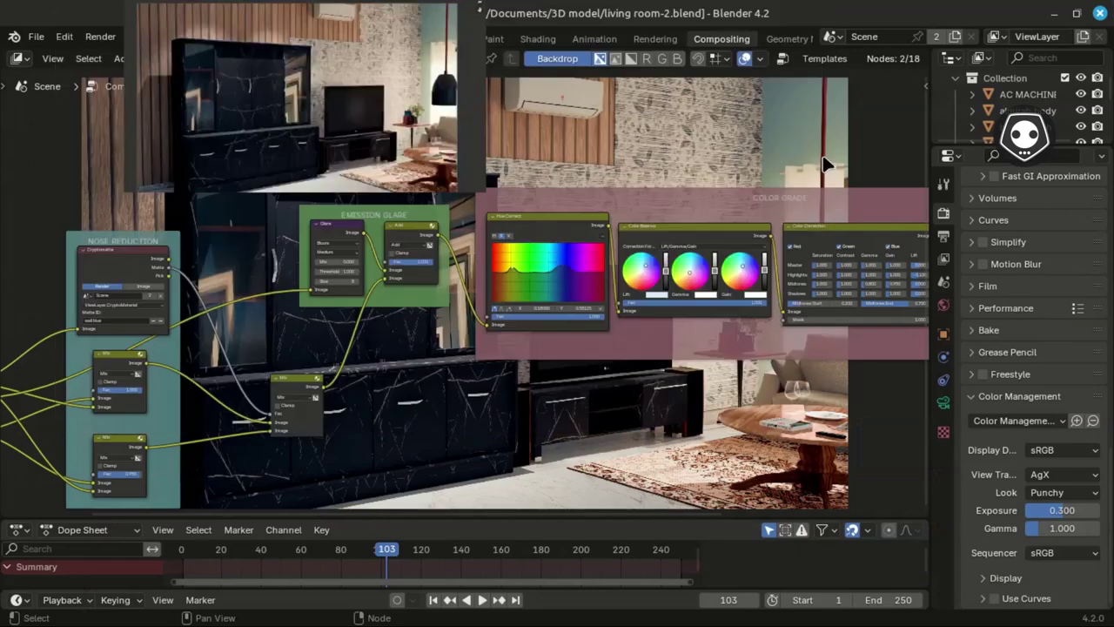
Hide the backdrop and examine the Render Layers node and the Cryptomatte node in the noise reduction frame.
middle_click_drag(464, 386, 709, 365)
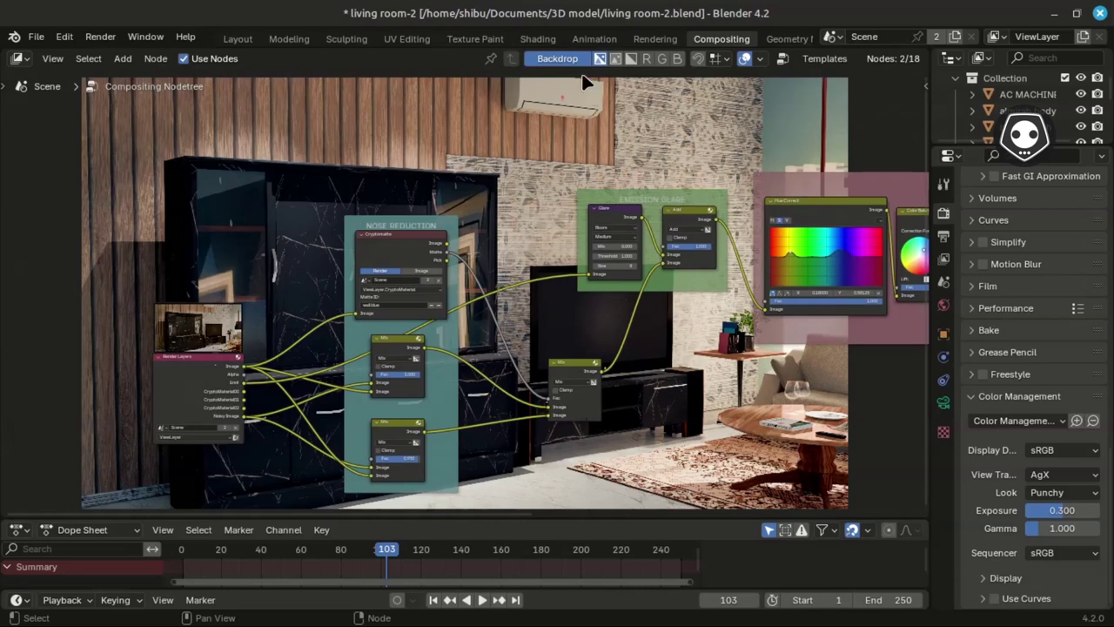
left_click(557, 59)
scroll(314, 316, "up", 3)
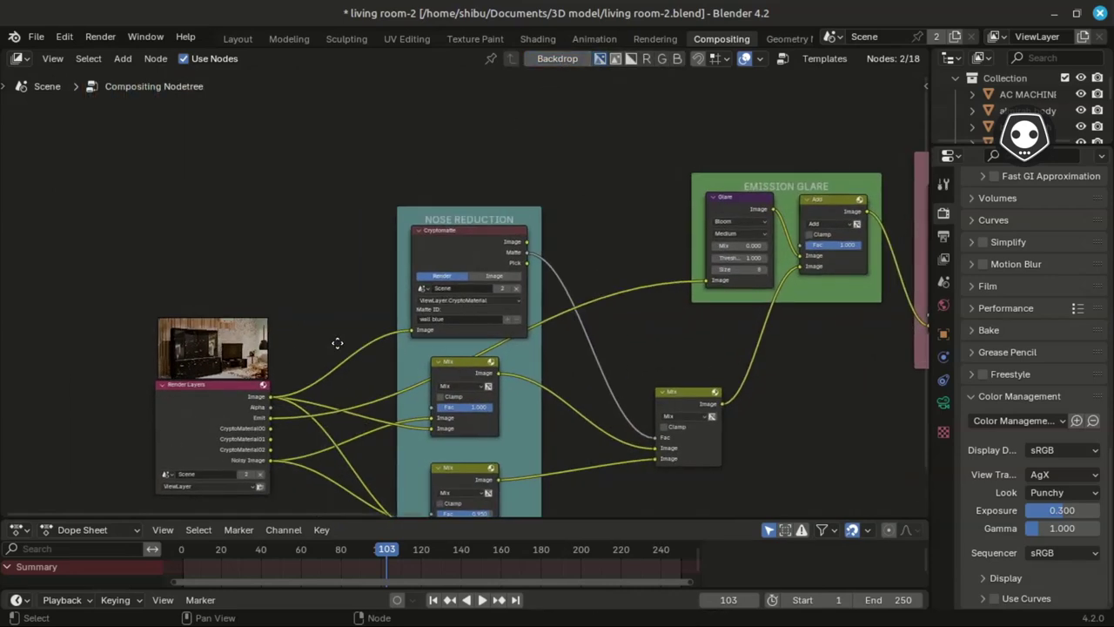
middle_click_drag(337, 343, 365, 247)
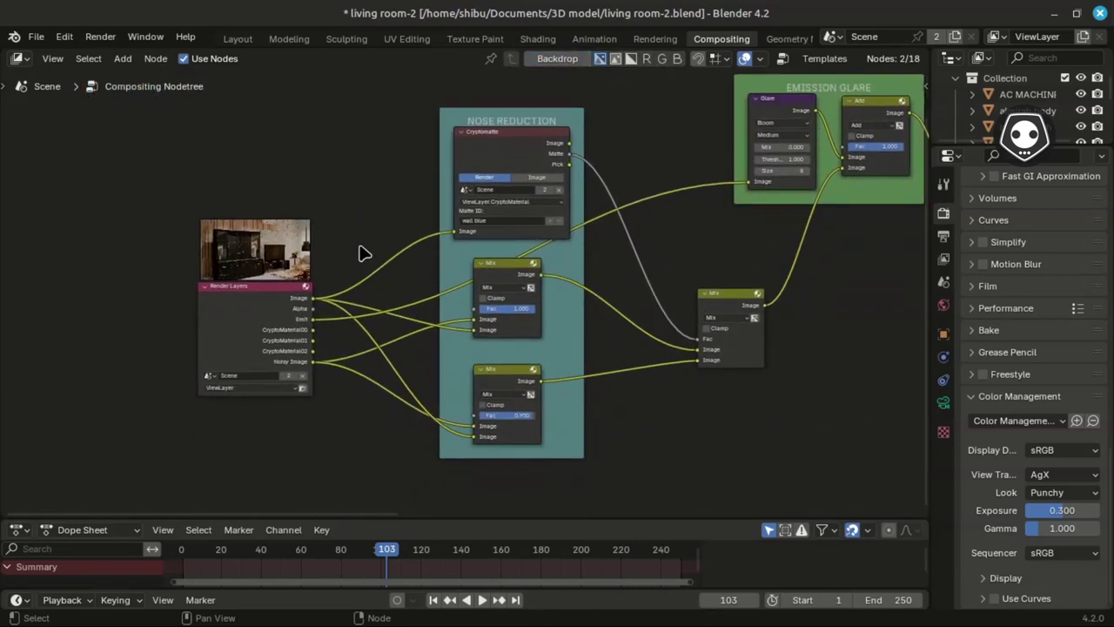
middle_click_drag(323, 249, 292, 297)
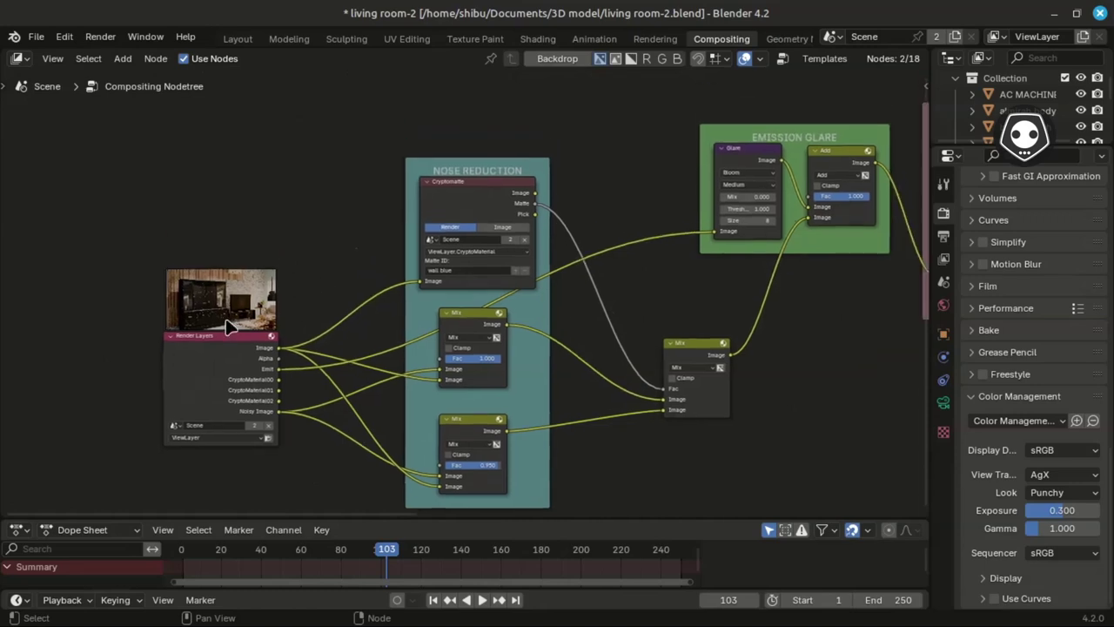
scroll(219, 324, "up", 1)
scroll(244, 322, "up", 1)
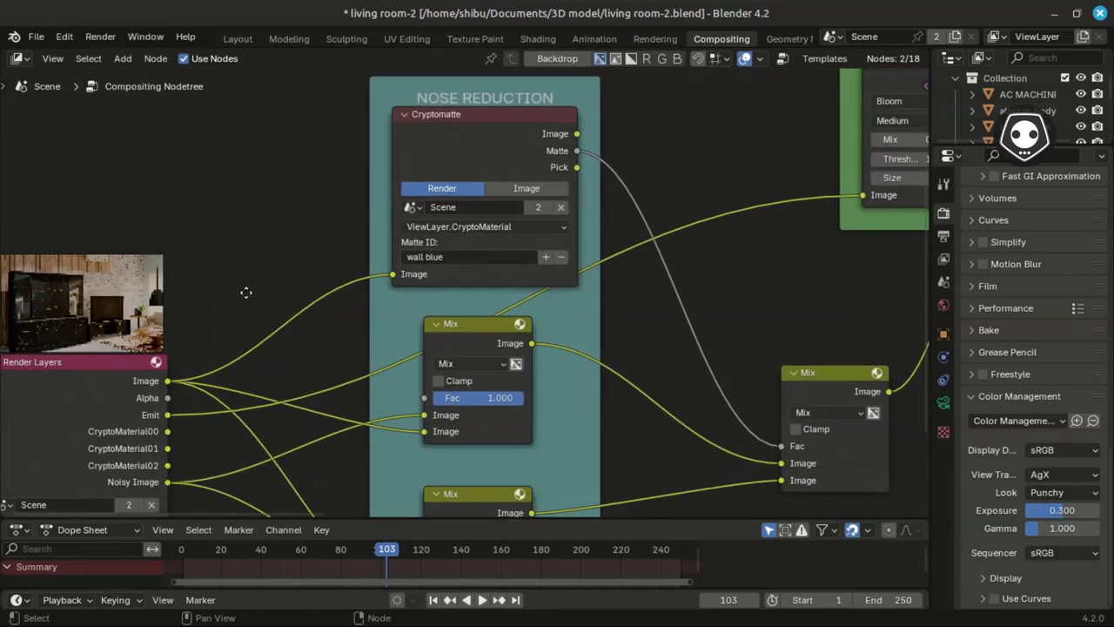
scroll(244, 294, "up", 1)
middle_click_drag(373, 167, 348, 234)
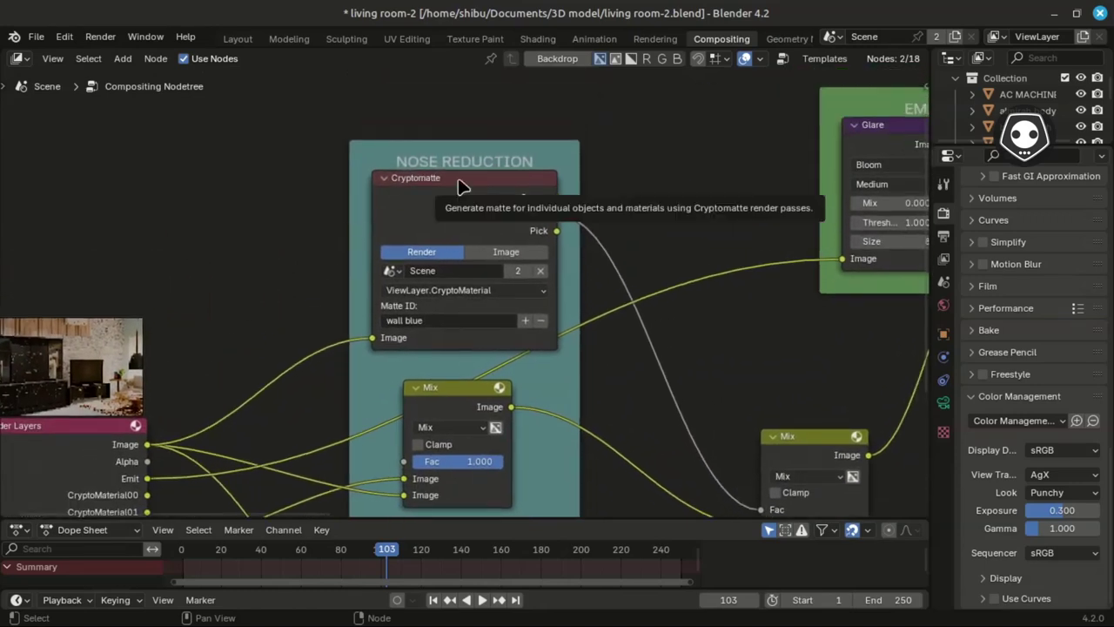
middle_click_drag(739, 318, 694, 277)
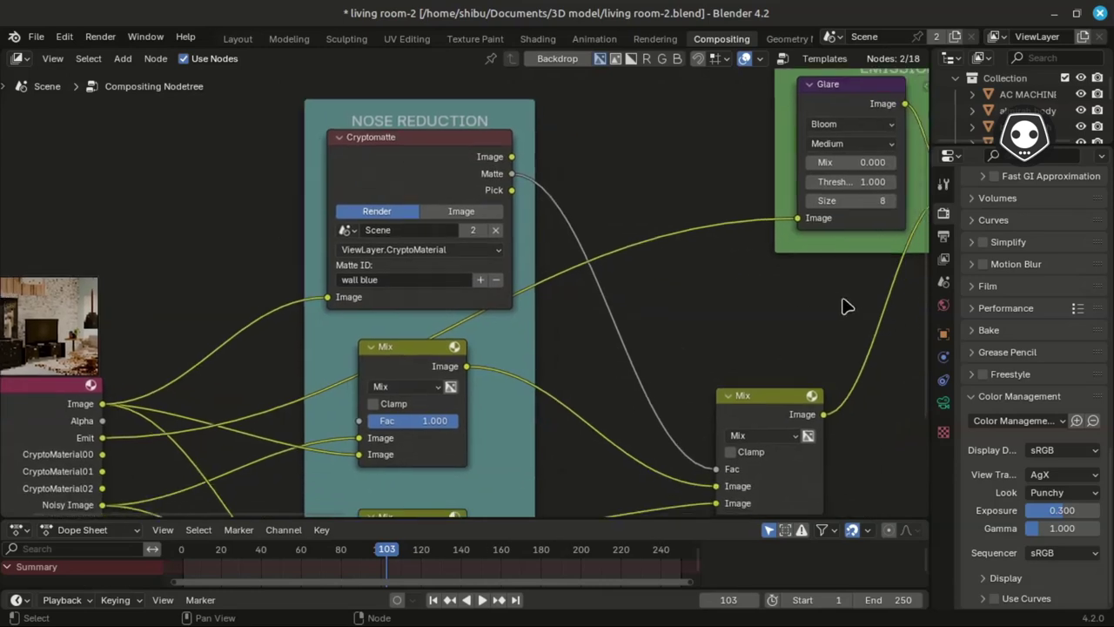
Display the view layer's Cryptomatte pass settings and check Blender's version information.
left_click(943, 259)
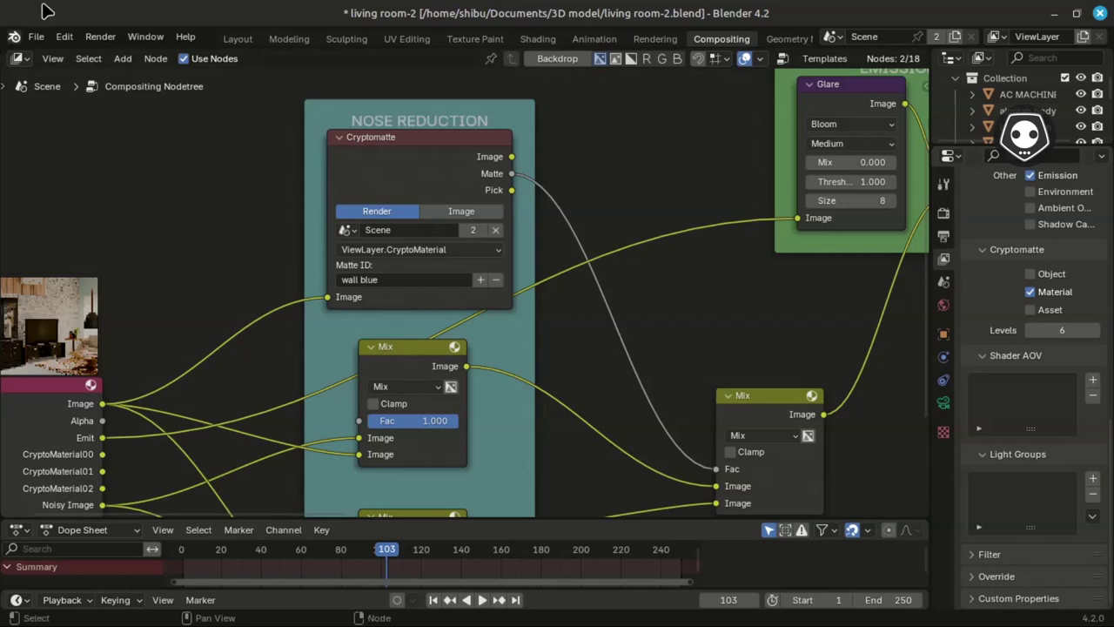
left_click(14, 37)
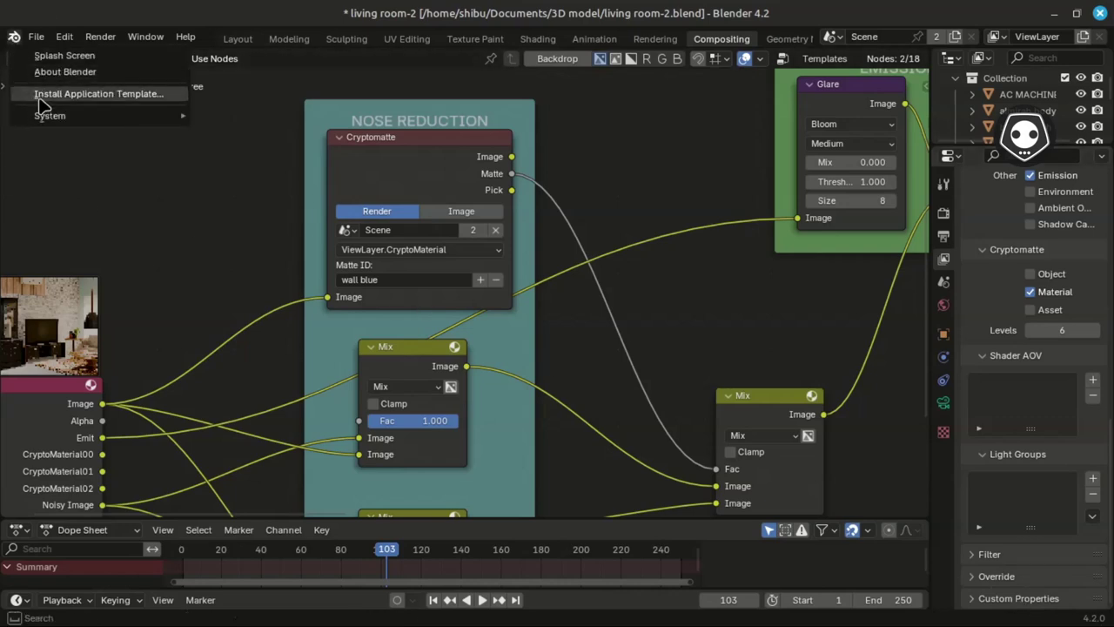
left_click(62, 73)
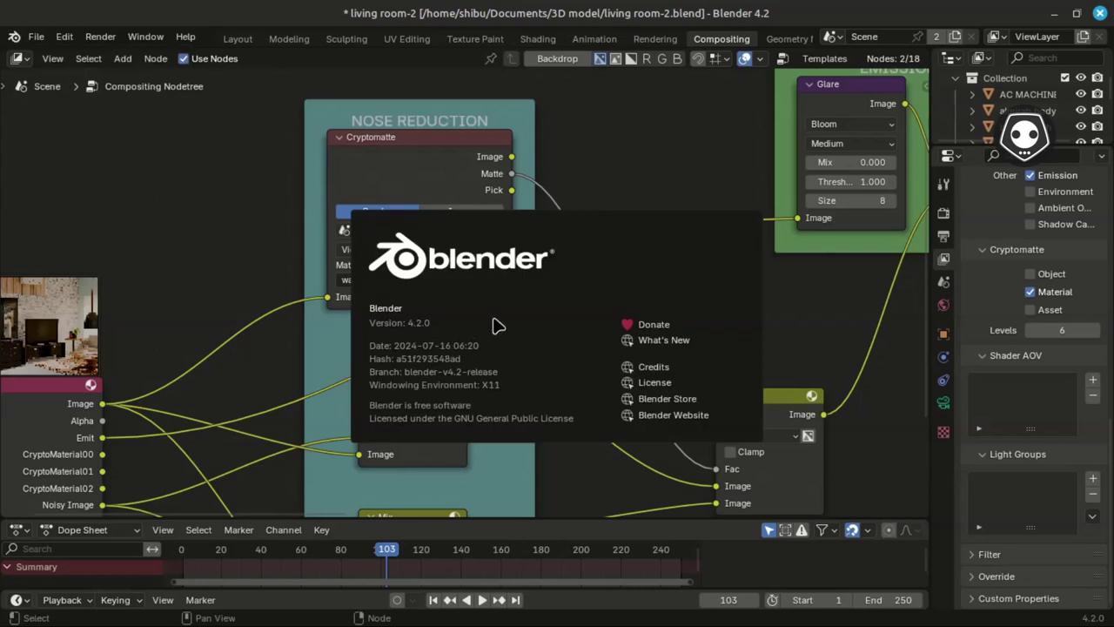
left_click(614, 199)
Examine how the Image, Noisy Image and Cryptomatte matte outputs feed the Mix nodes of the noise reduction setup.
middle_click_drag(174, 291, 251, 329)
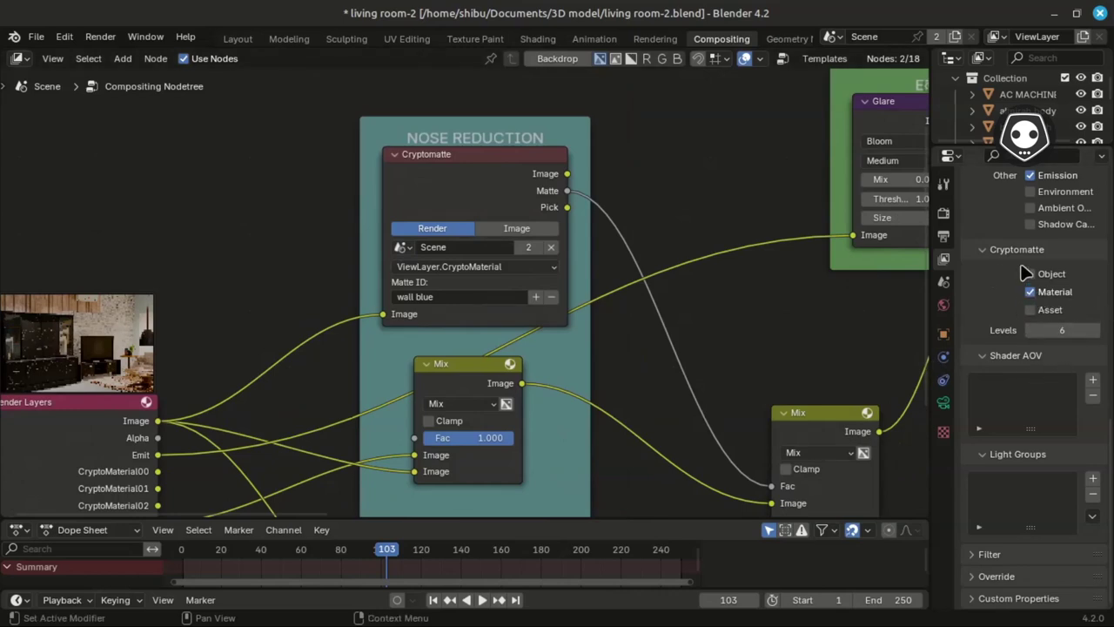
middle_click_drag(543, 302, 495, 251)
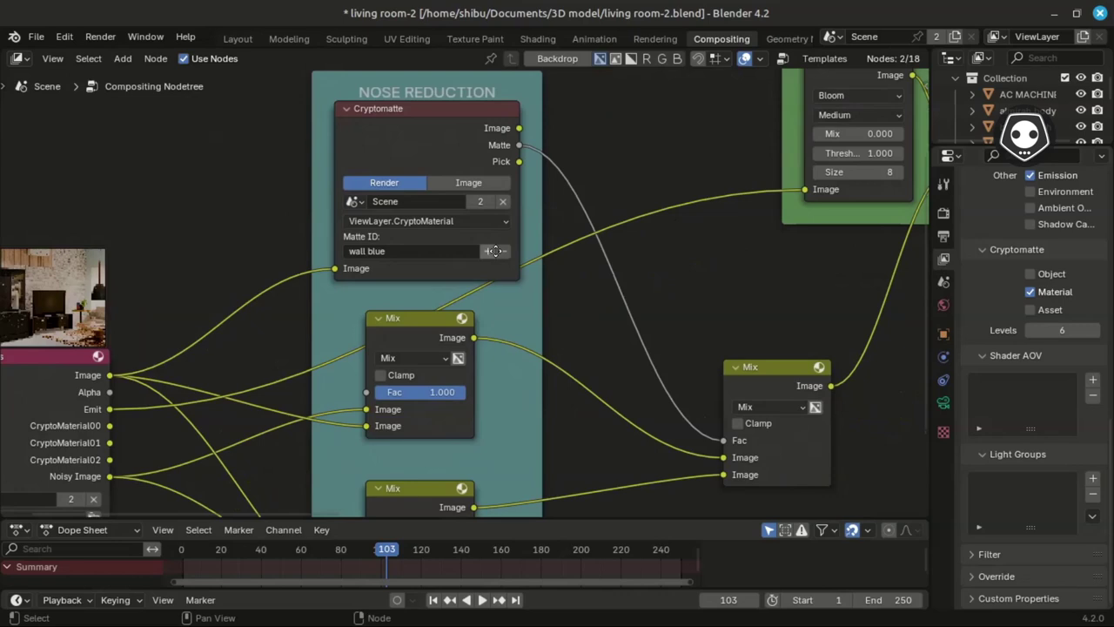
middle_click_drag(486, 300, 479, 338)
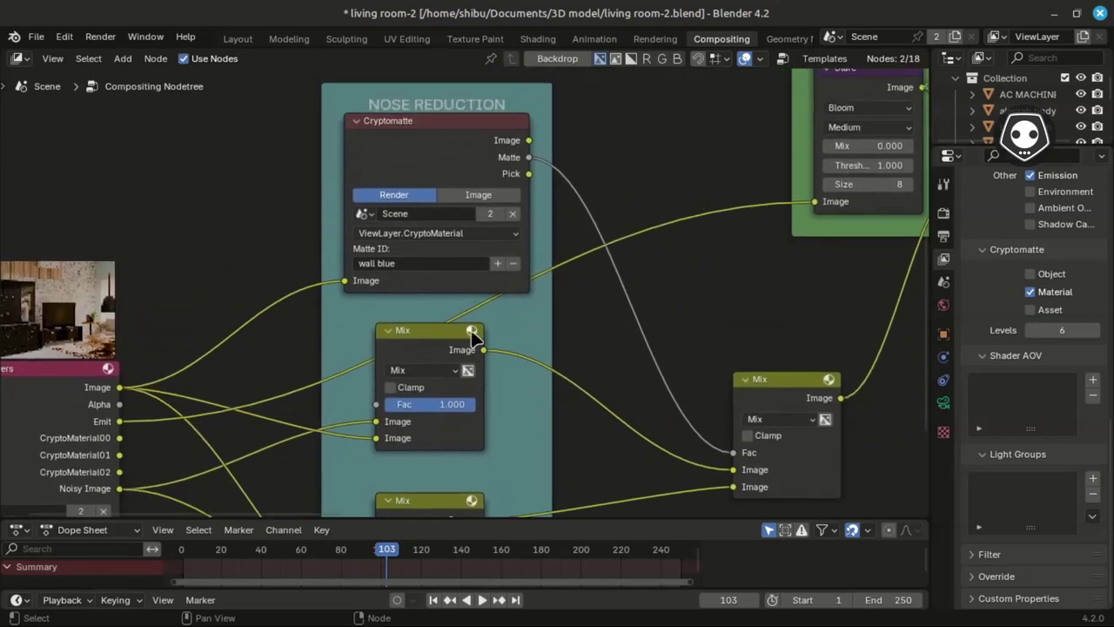
middle_click_drag(166, 373, 212, 261)
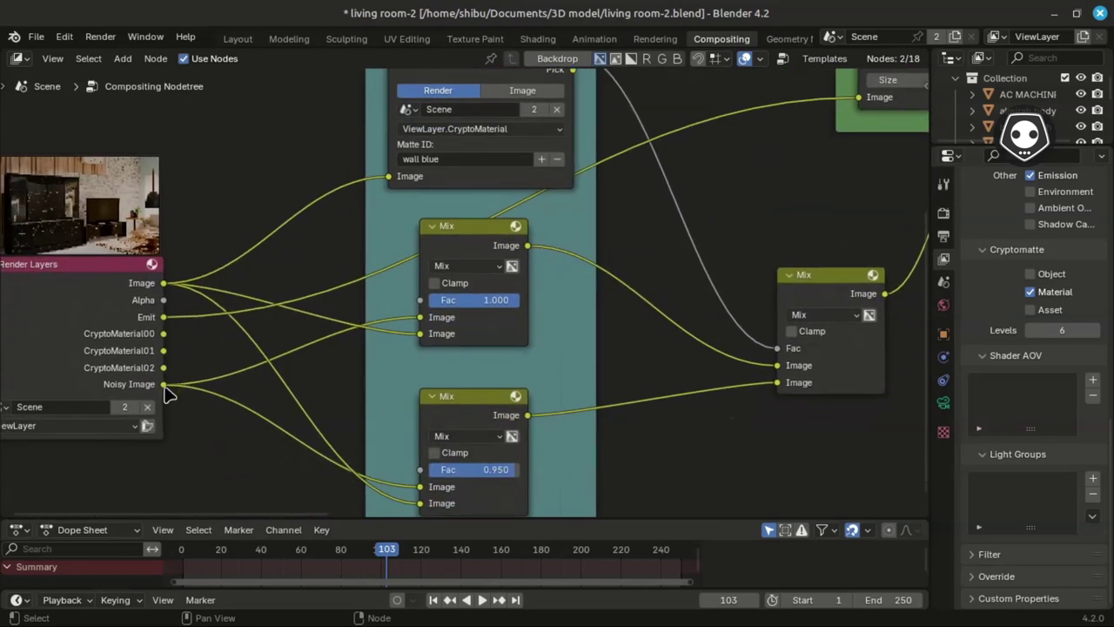
scroll(168, 393, "up", 1)
middle_click_drag(211, 400, 162, 371)
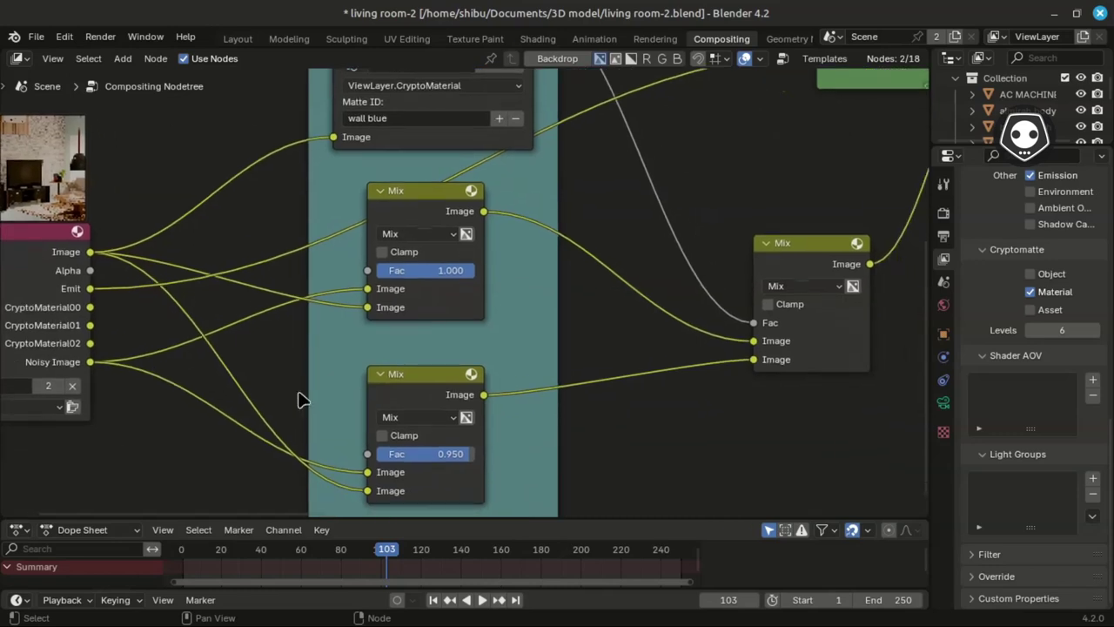
middle_click_drag(463, 363, 477, 522)
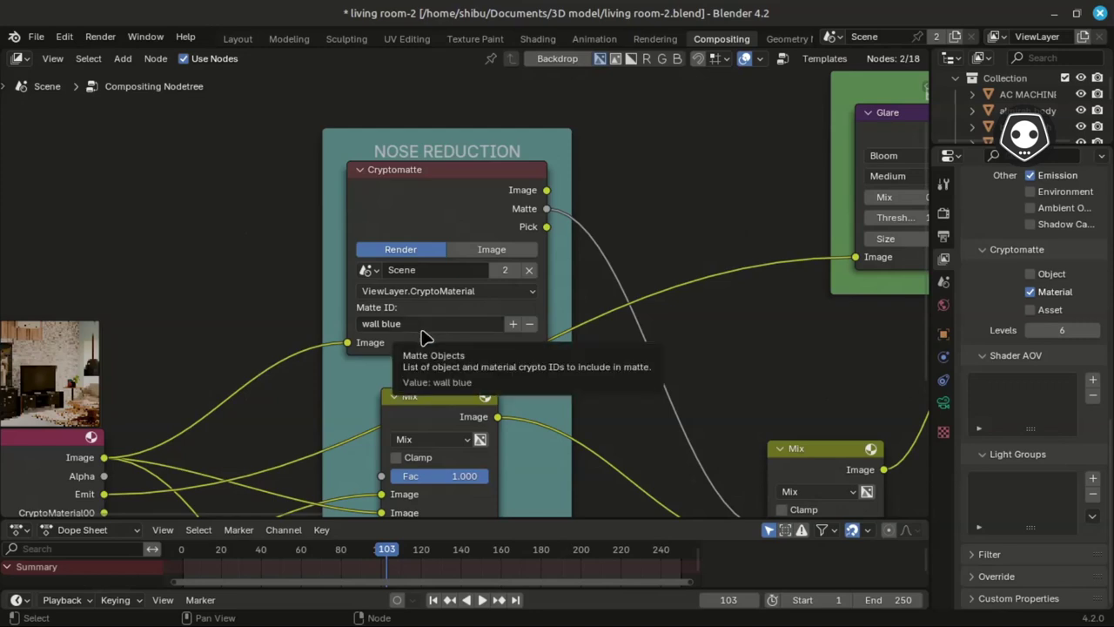
middle_click_drag(531, 323, 475, 250)
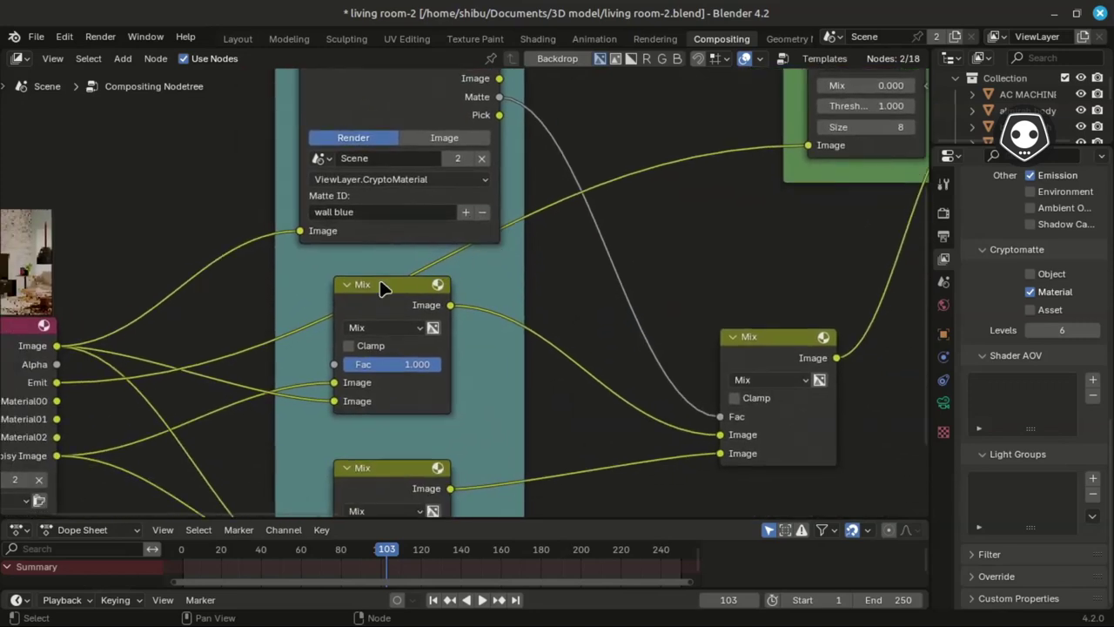
Move the upper Mix node slightly to the right inside the noise reduction frame.
left_click_drag(385, 288, 392, 286)
middle_click_drag(402, 303, 441, 223)
left_click_drag(444, 223, 456, 231)
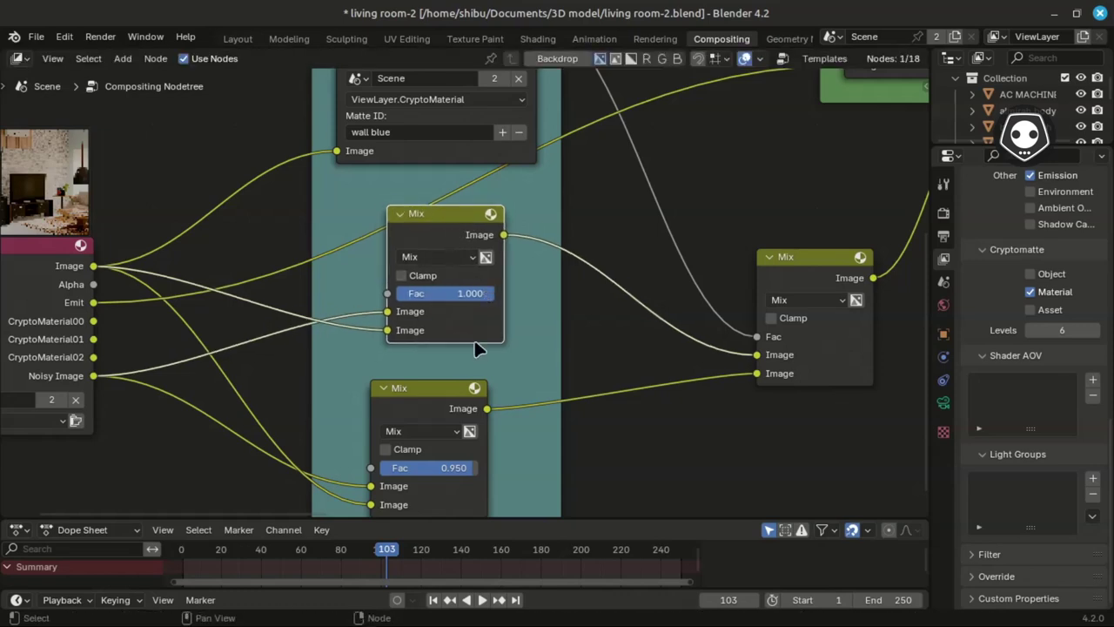
middle_click_drag(466, 368, 458, 343)
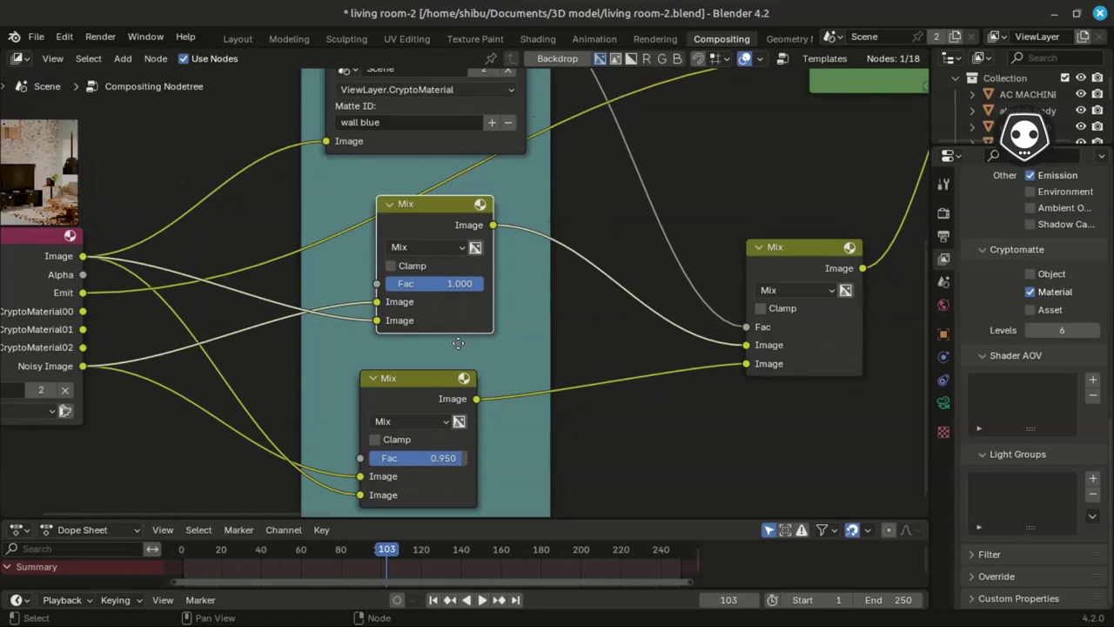
Nudge the lower Mix node in the noise reduction frame slightly right and the upper Mix node slightly down and left.
left_click_drag(409, 385, 415, 384)
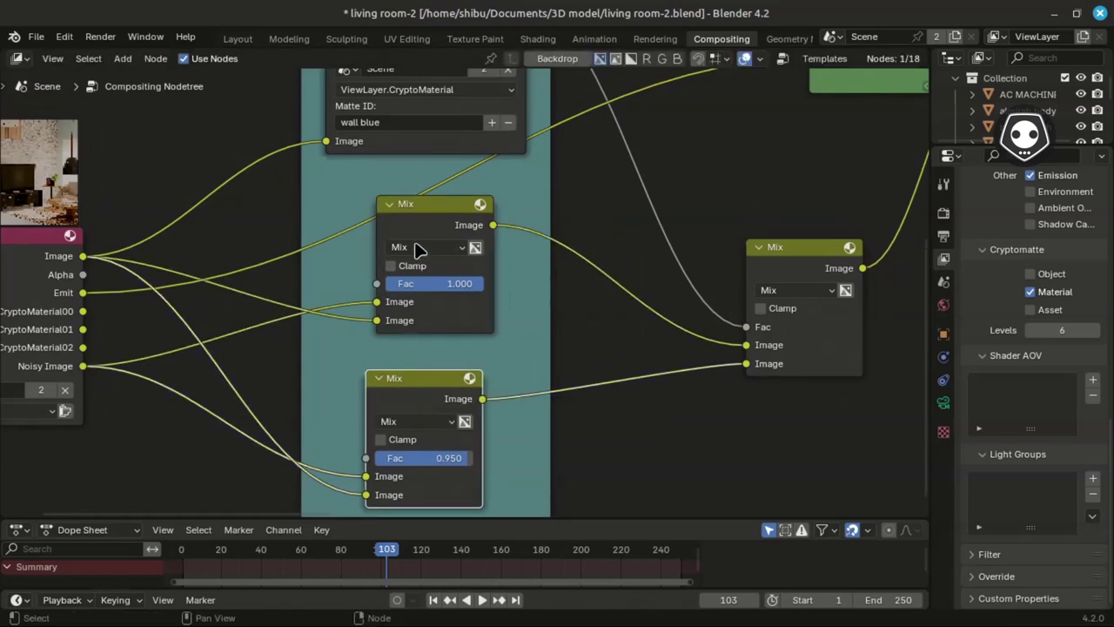
left_click_drag(435, 210, 426, 220)
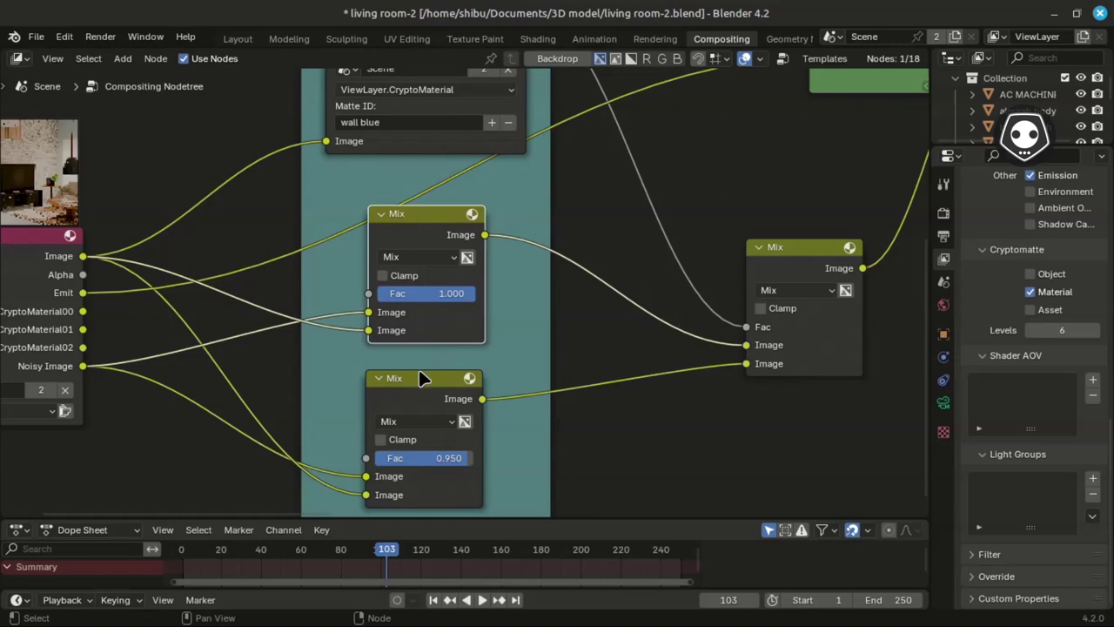
left_click(415, 389)
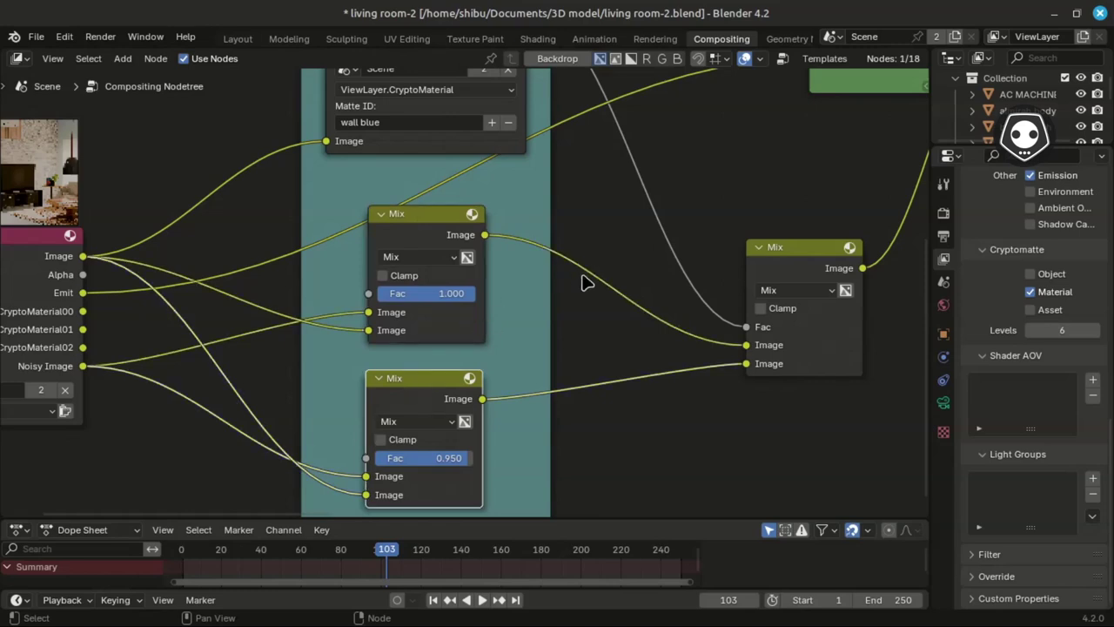
Move the Mix node that combines both noise reduction branches through the Cryptomatte matte slightly up and to the right.
middle_click_drag(606, 264, 401, 276)
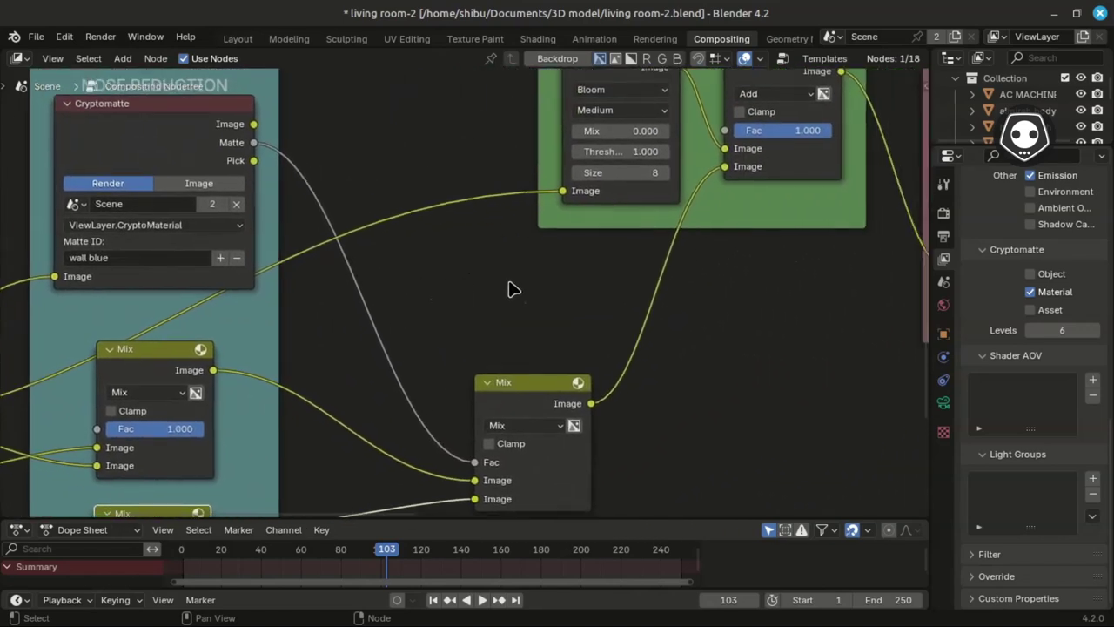
scroll(510, 288, "down", 1)
left_click_drag(522, 370, 557, 354)
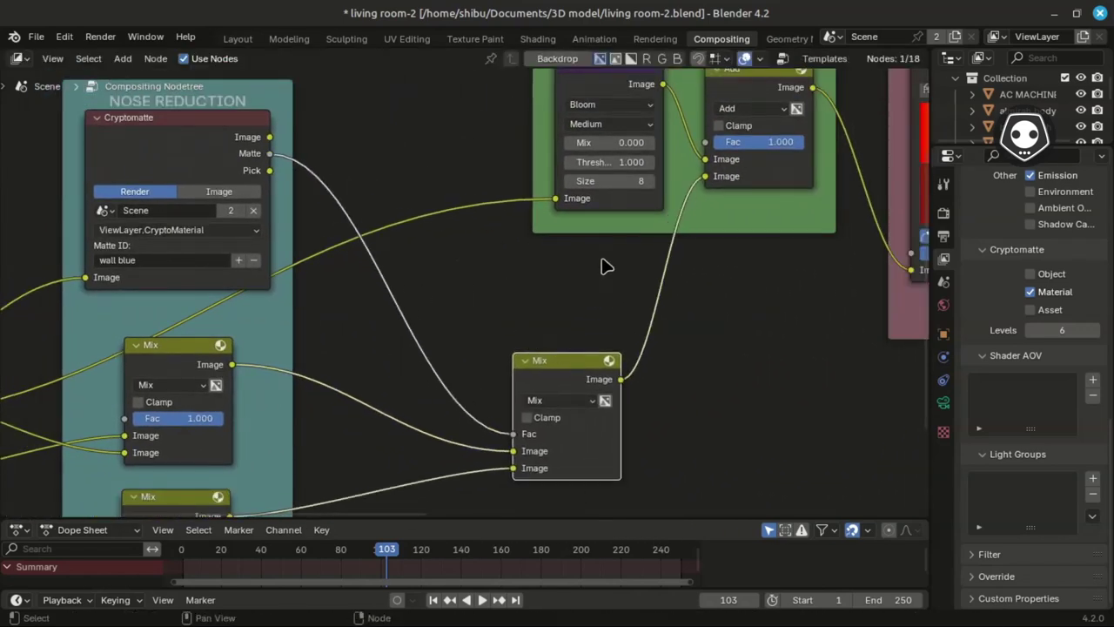
Switch to the file manager, view Living Room 2a.png from the 3D model folder, and return to Blender's compositor.
middle_click_drag(557, 354, 418, 298)
scroll(463, 330, "up", 2)
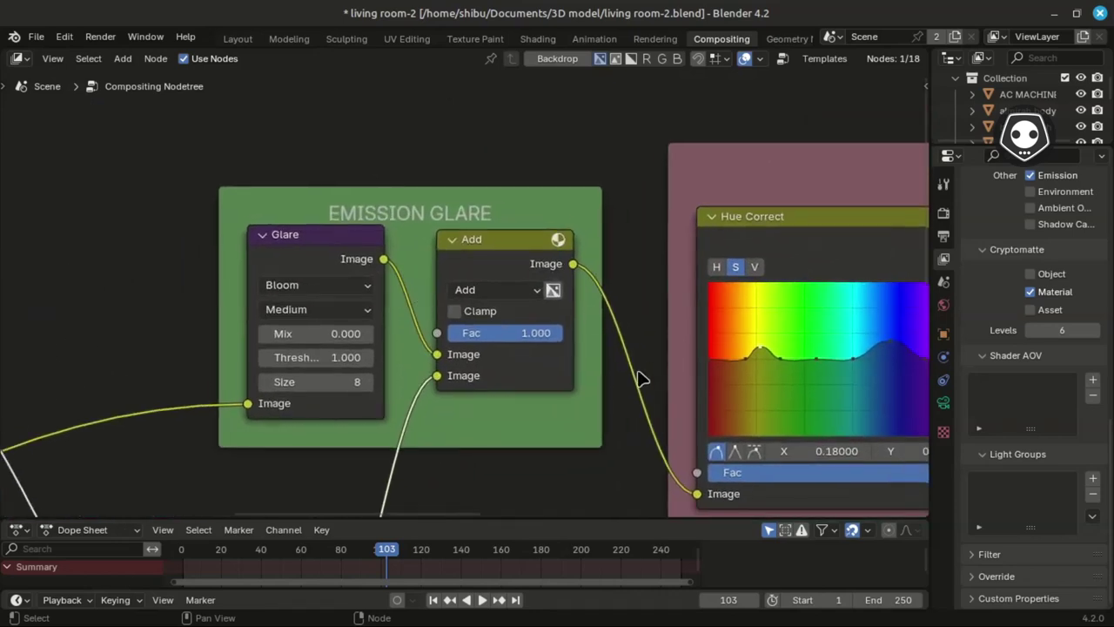
mouse_move(63, 15)
left_click(52, 95)
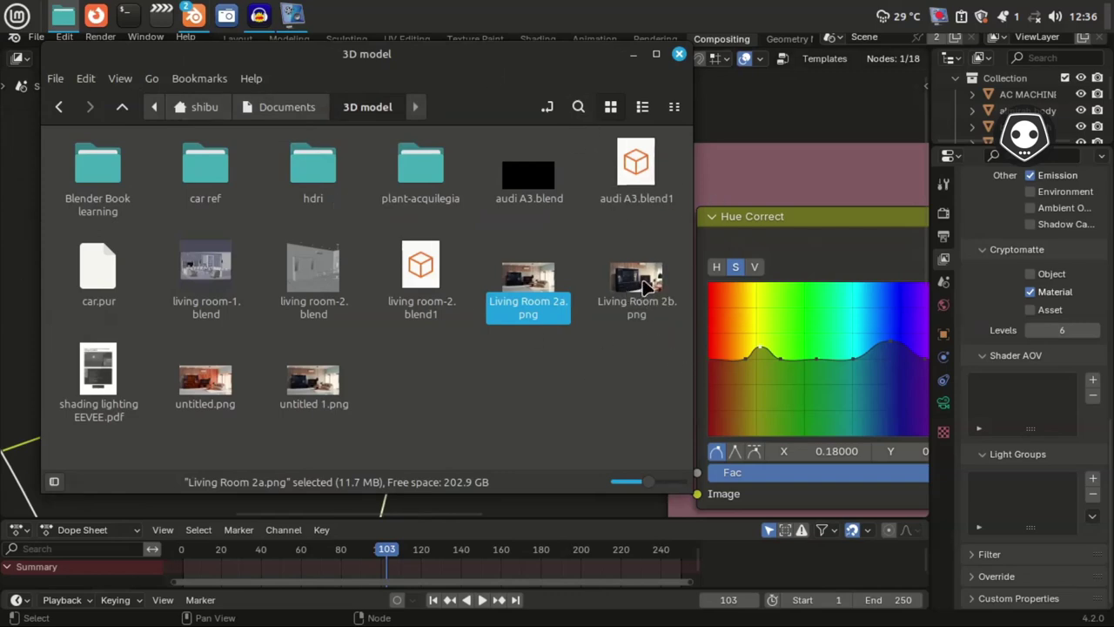
double_click(561, 297)
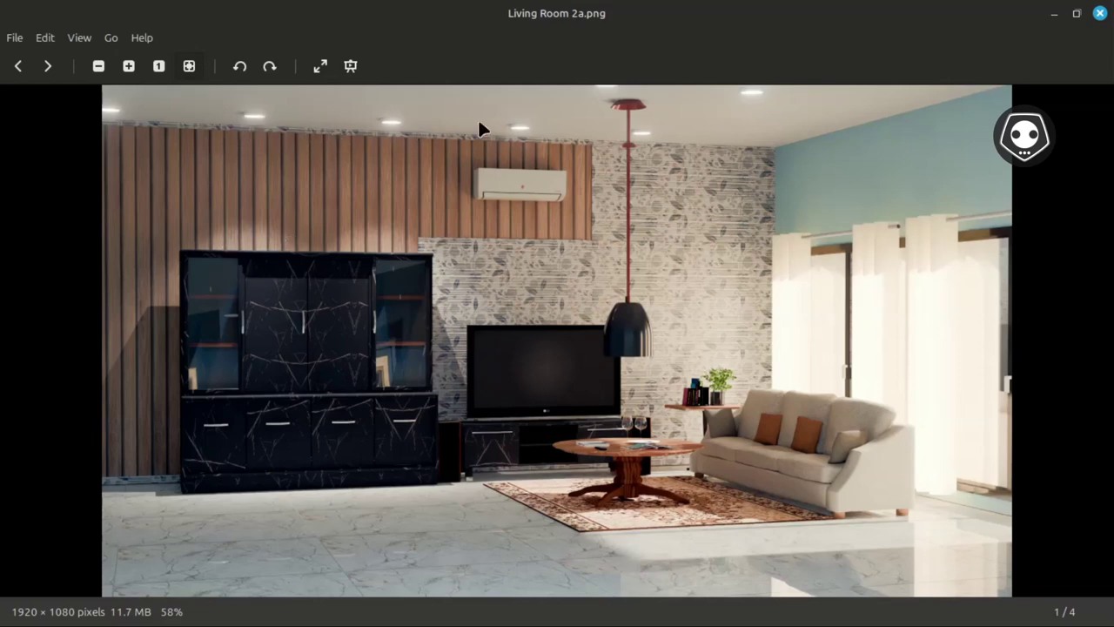
left_click(1100, 14)
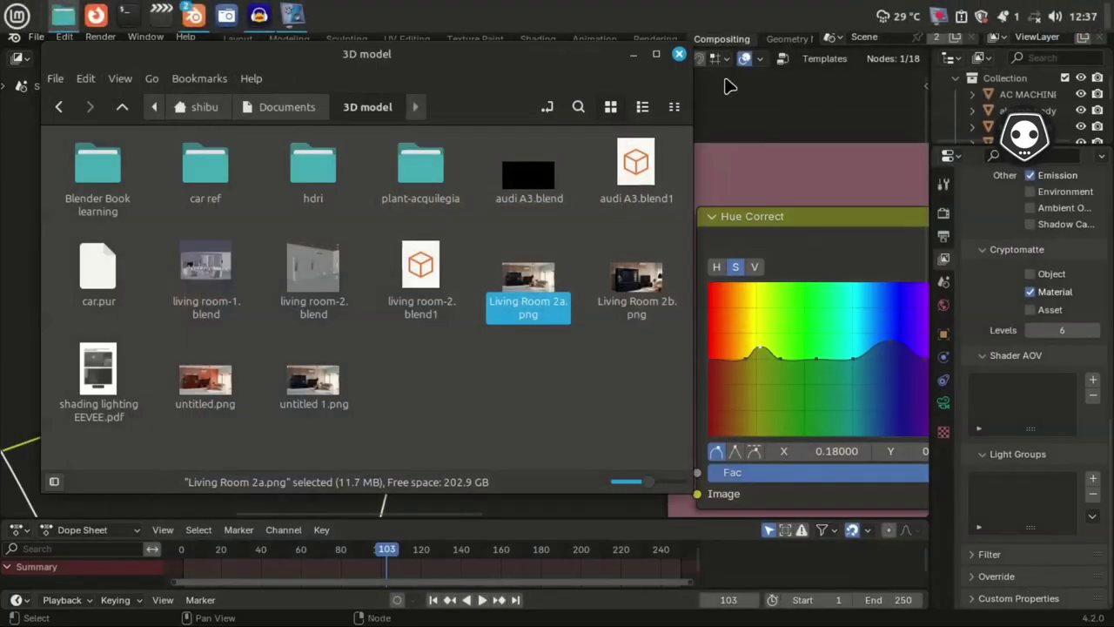
left_click(634, 55)
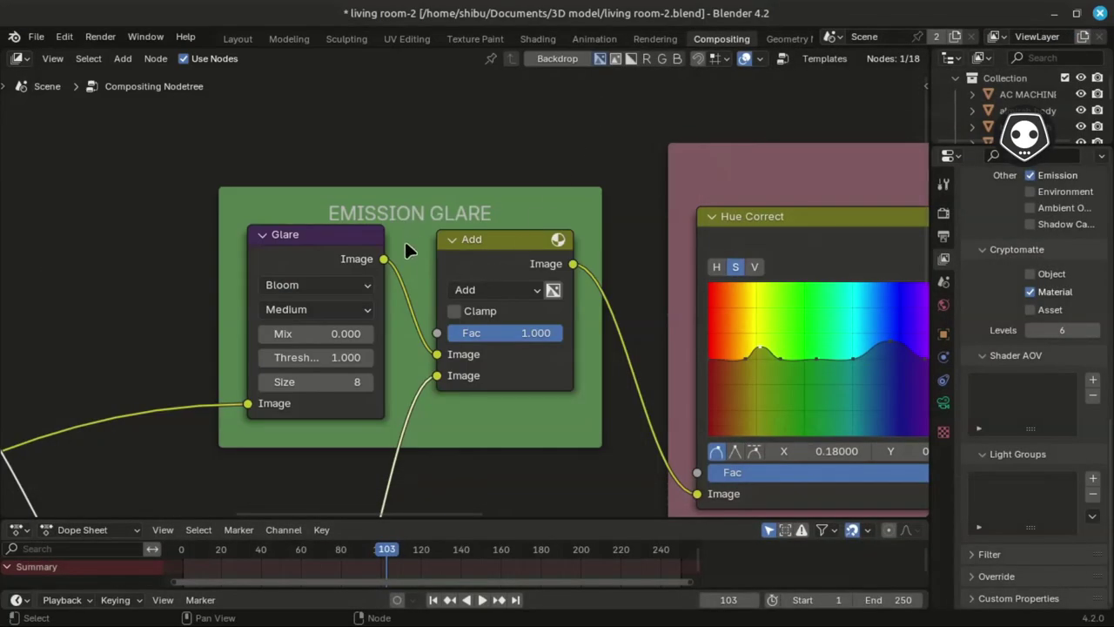
Examine the Render Layers node's Emit output and the Emission light pass in the view layer settings.
middle_click_drag(404, 238, 619, 210)
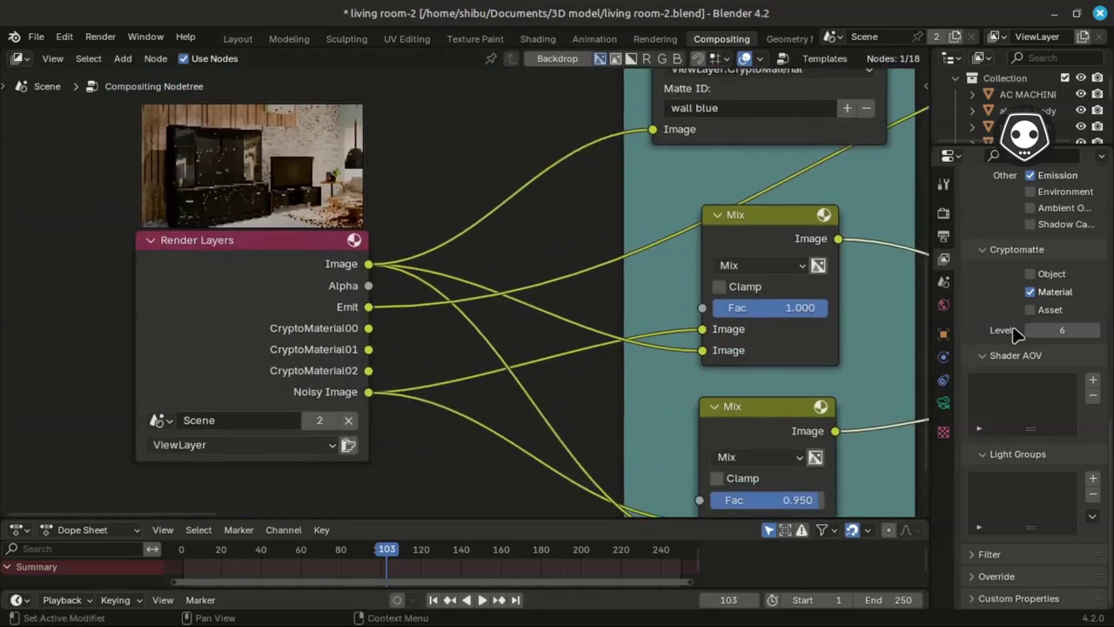
scroll(1044, 347, "up", 12)
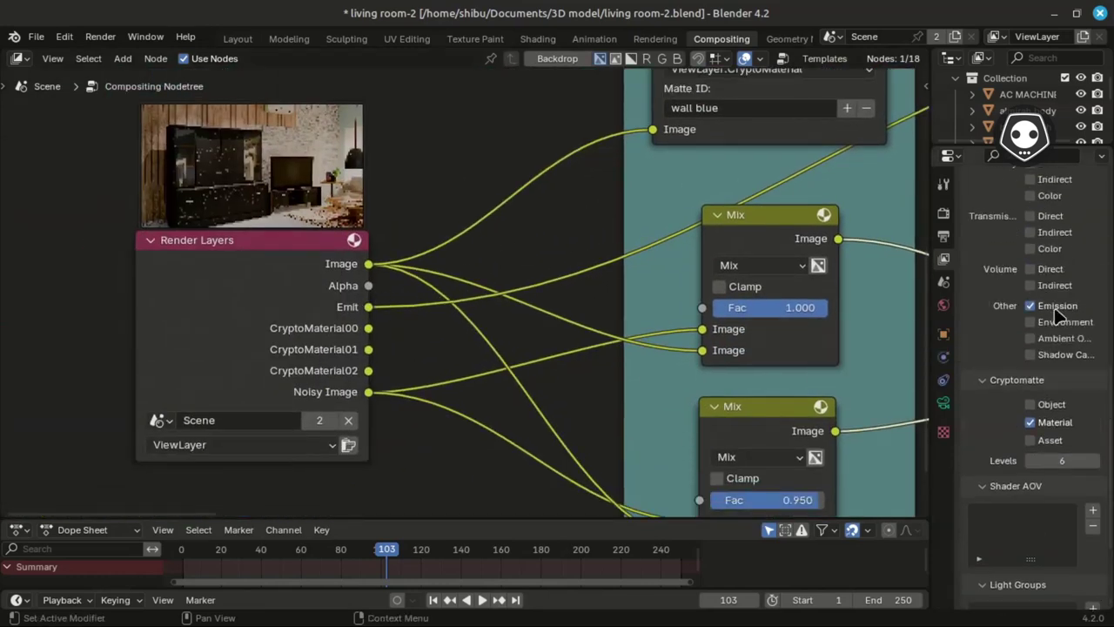
scroll(1069, 315, "up", 3)
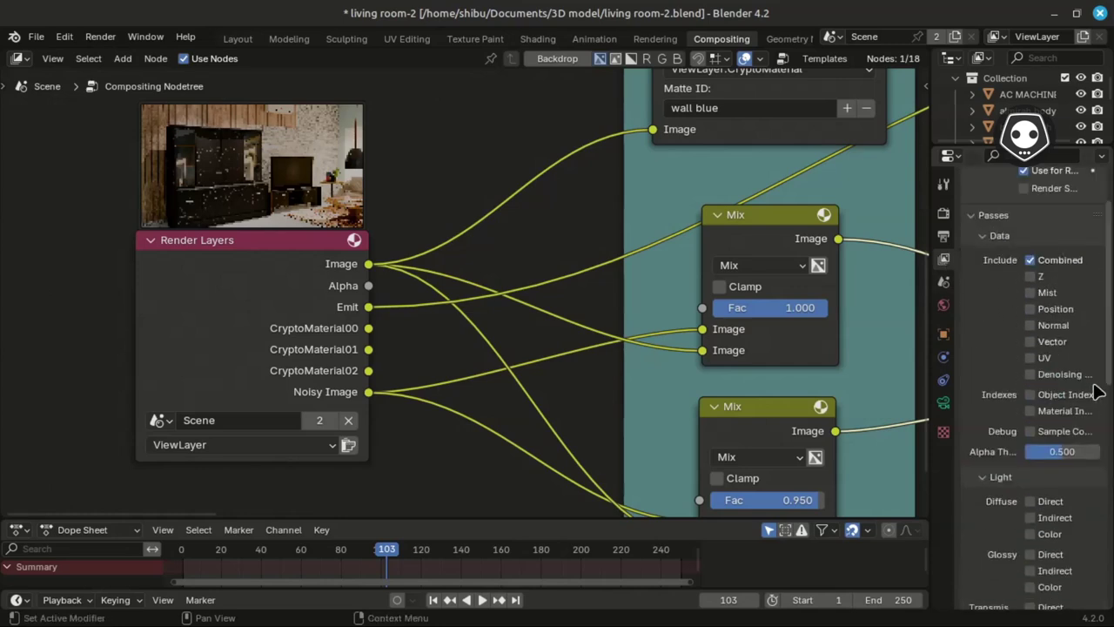
scroll(1079, 389, "down", 4)
scroll(1081, 395, "down", 2)
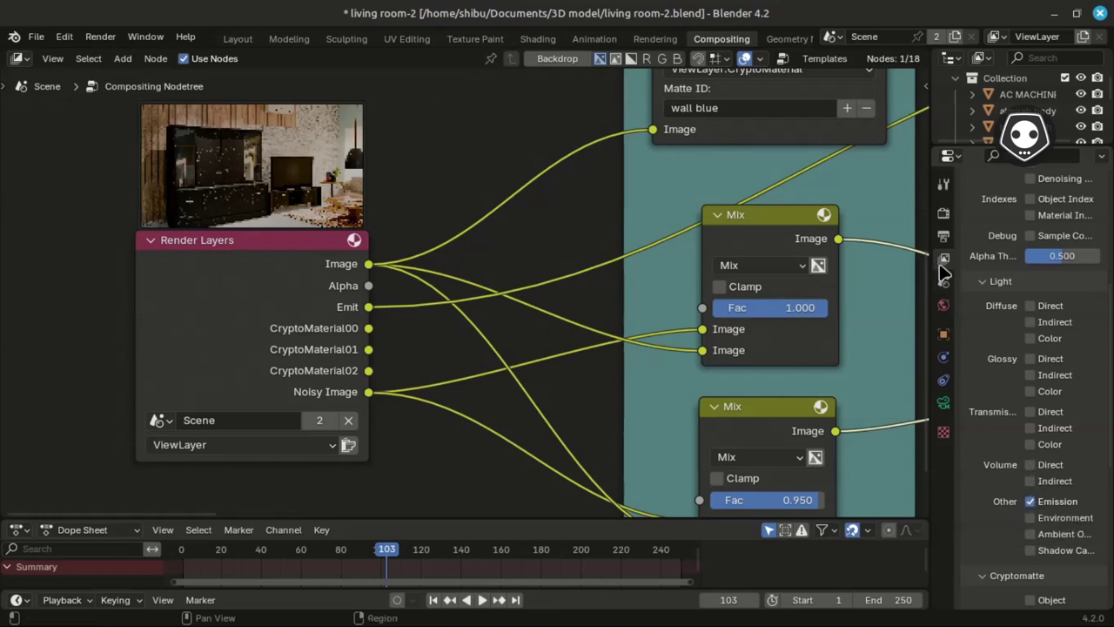
Nudge the Glare node slightly up and left and the Add node slightly down and left in the Emission Glare frame.
middle_click_drag(527, 309, 205, 410)
middle_click_drag(905, 139, 513, 317)
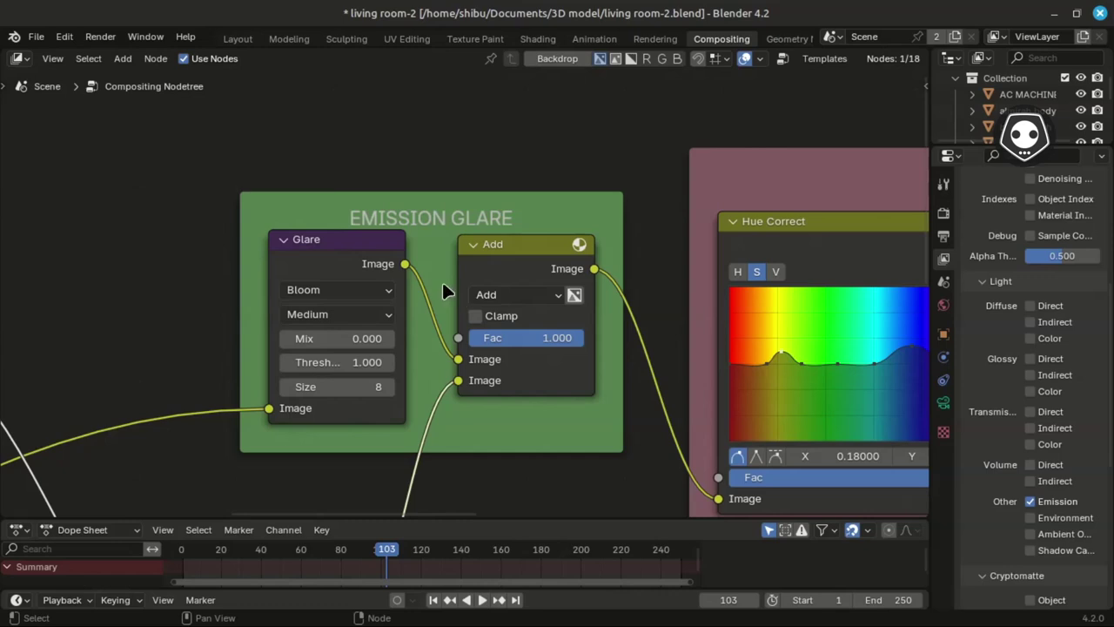
middle_click_drag(448, 304, 402, 258)
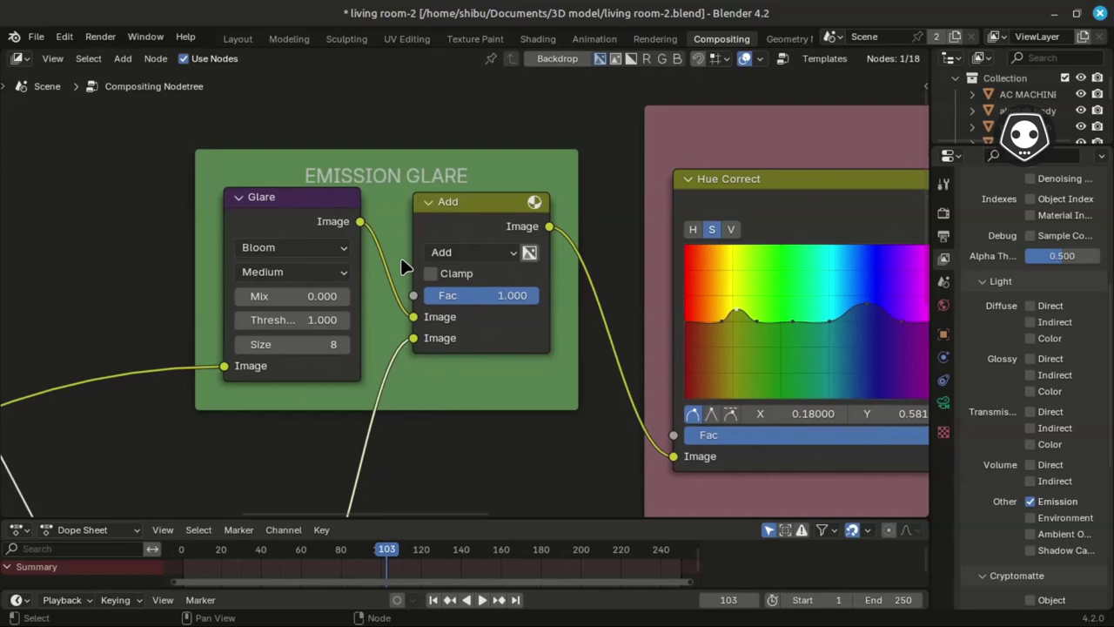
middle_click_drag(378, 323, 345, 329)
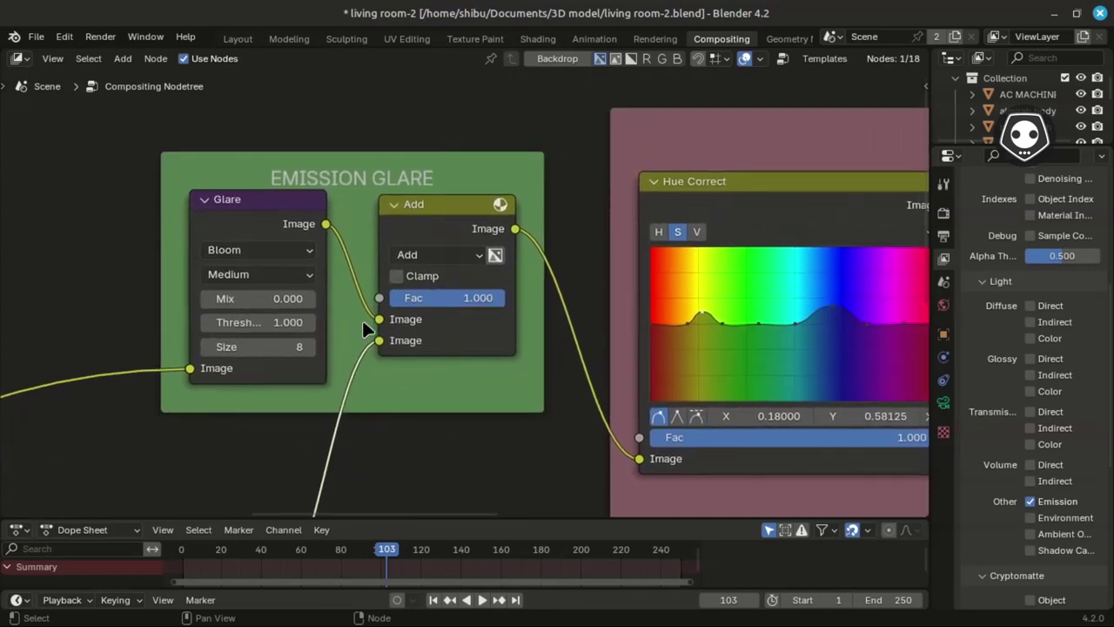
middle_click_drag(382, 372, 342, 340)
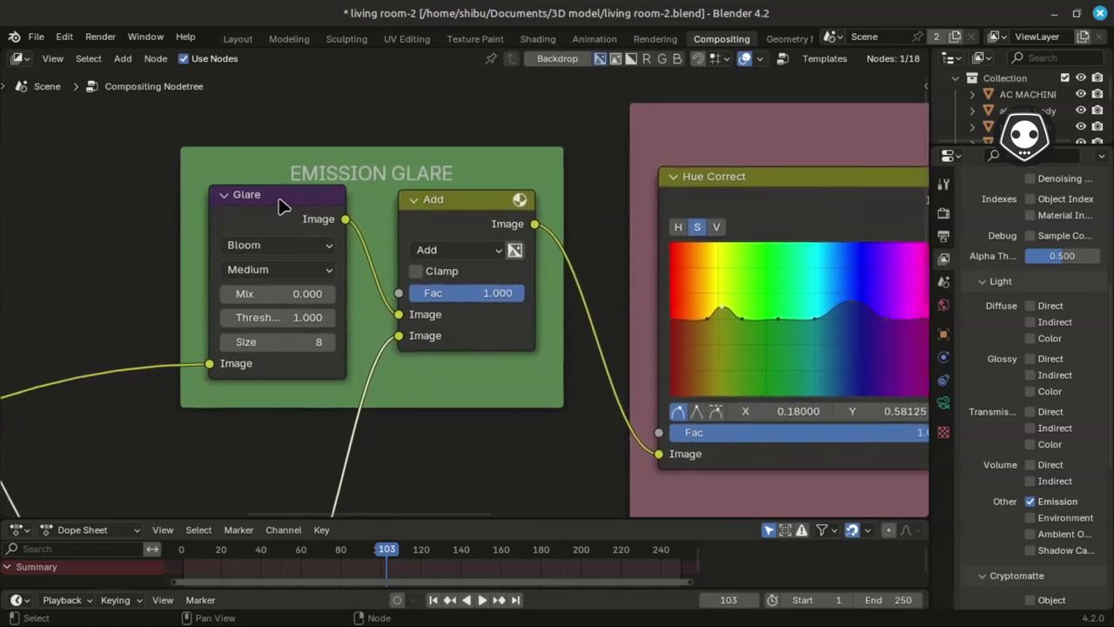
left_click_drag(282, 201, 272, 186)
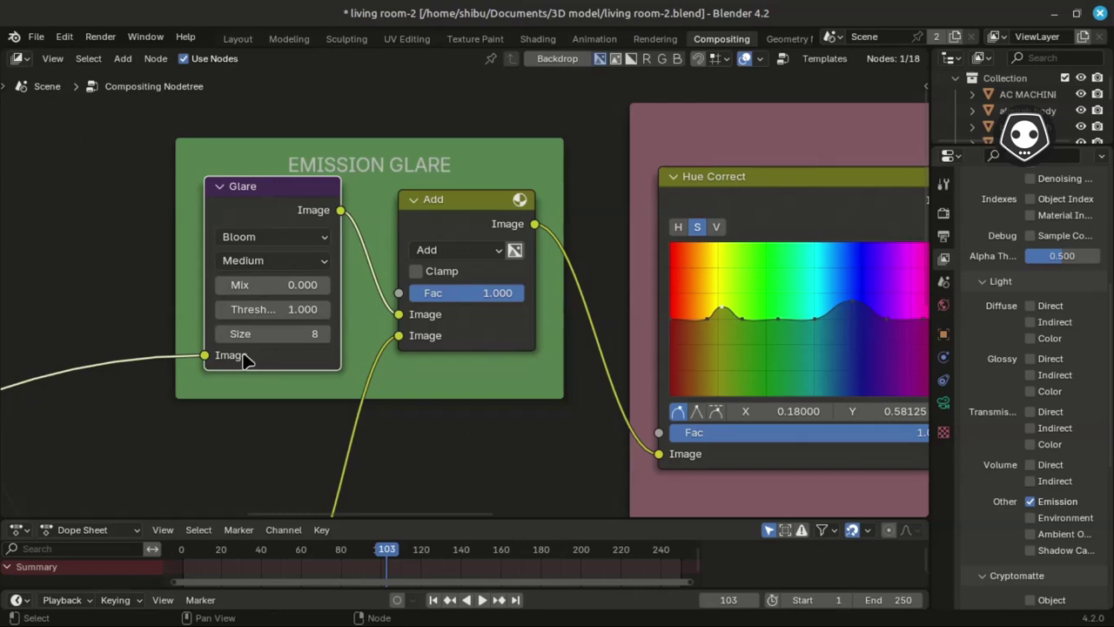
middle_click_drag(244, 334, 157, 324)
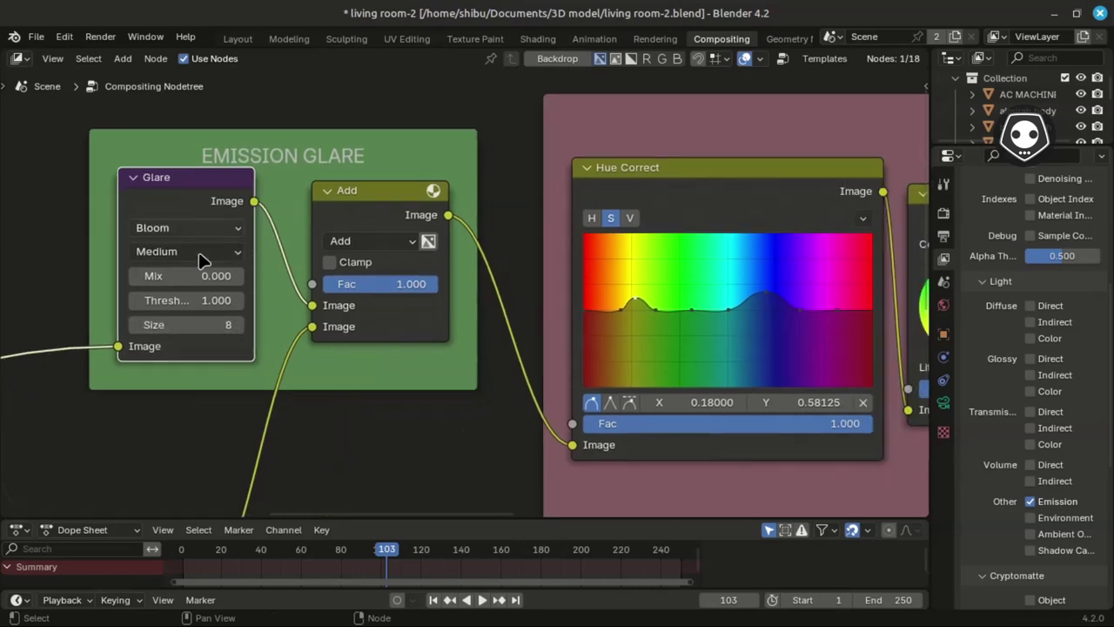
left_click_drag(377, 191, 370, 198)
Check the render behind the Color Grade frame by showing the backdrop briefly and hiding it again.
middle_click_drag(281, 397, 217, 387)
scroll(218, 387, "down", 2)
middle_click_drag(517, 422, 130, 437)
middle_click_drag(557, 296, 454, 291)
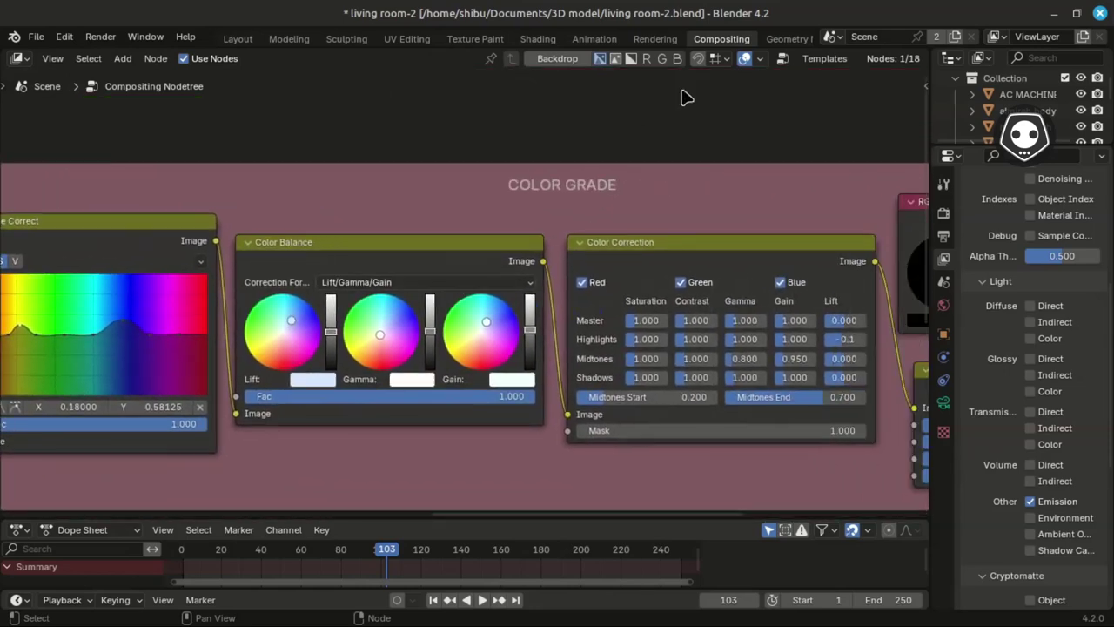
left_click(557, 58)
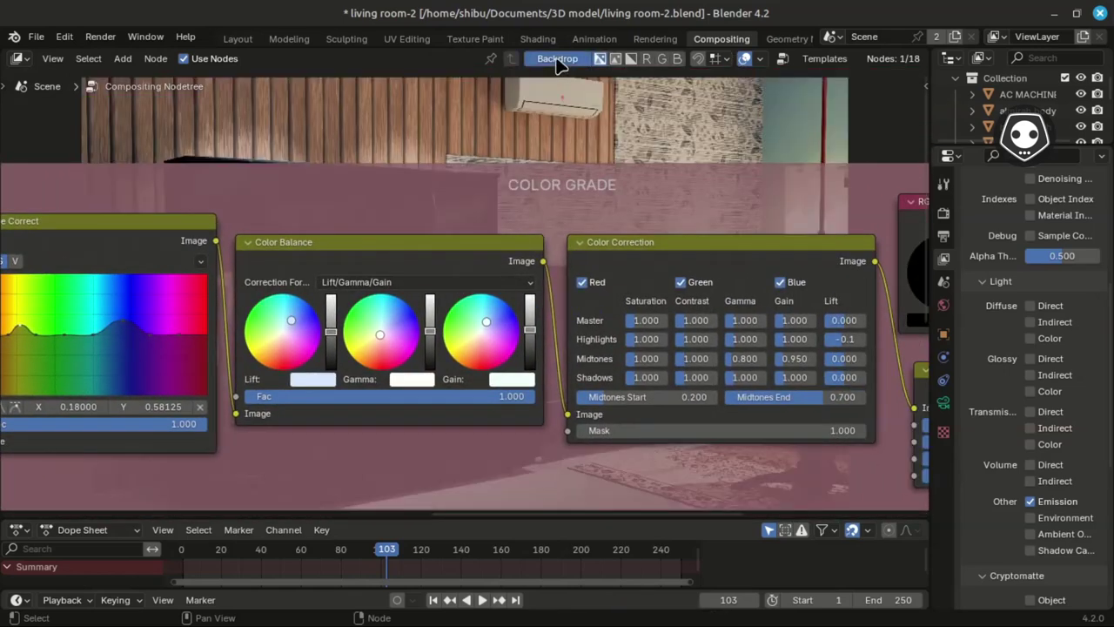
left_click(556, 63)
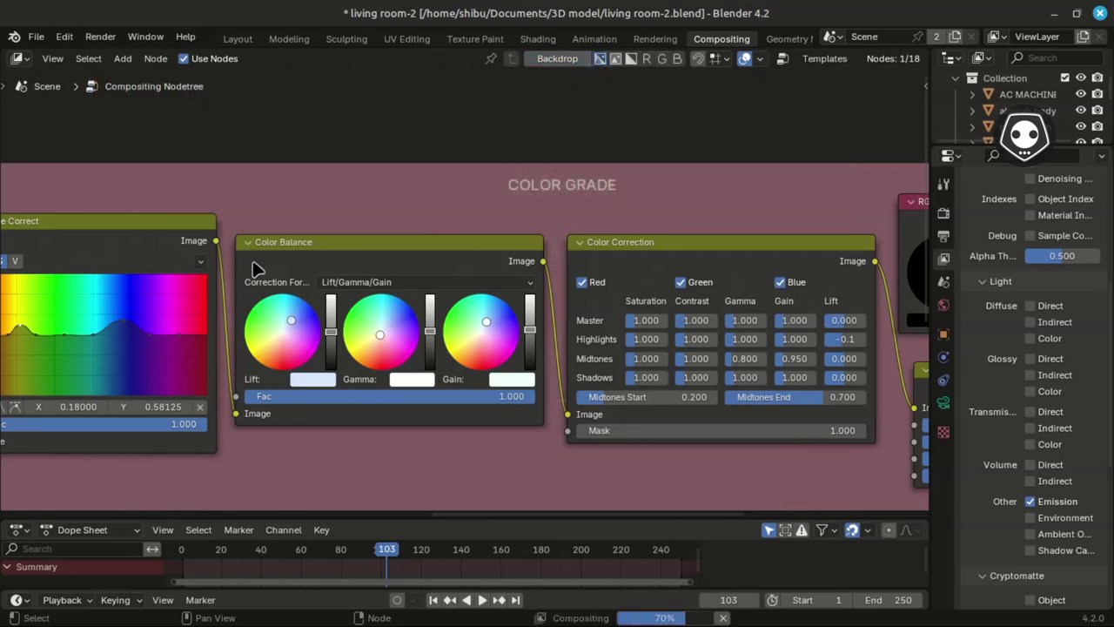
Examine the saturation curve of the Hue Correct node in the Color Grade frame.
middle_click_drag(85, 340, 409, 319)
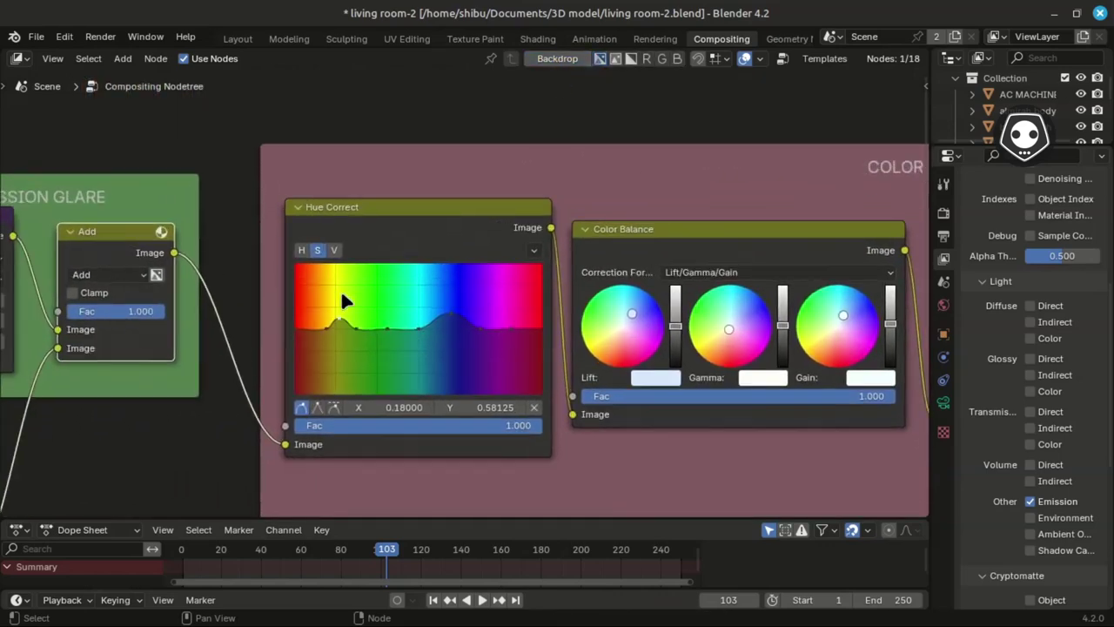
scroll(340, 296, "up", 2)
scroll(295, 353, "up", 1)
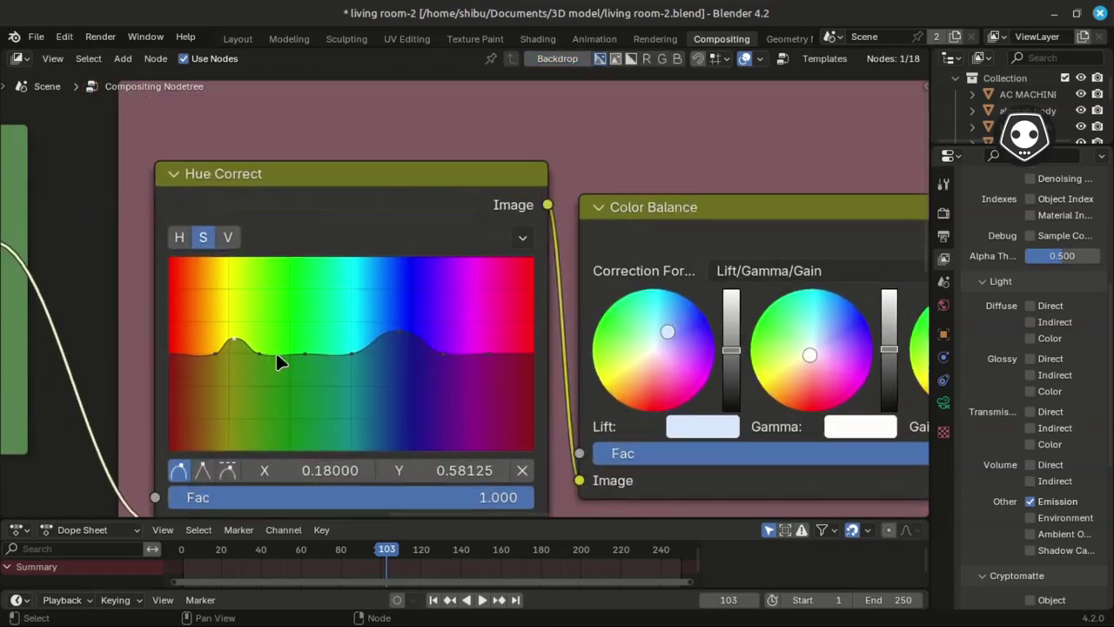
middle_click_drag(281, 363, 365, 370)
scroll(303, 376, "up", 1)
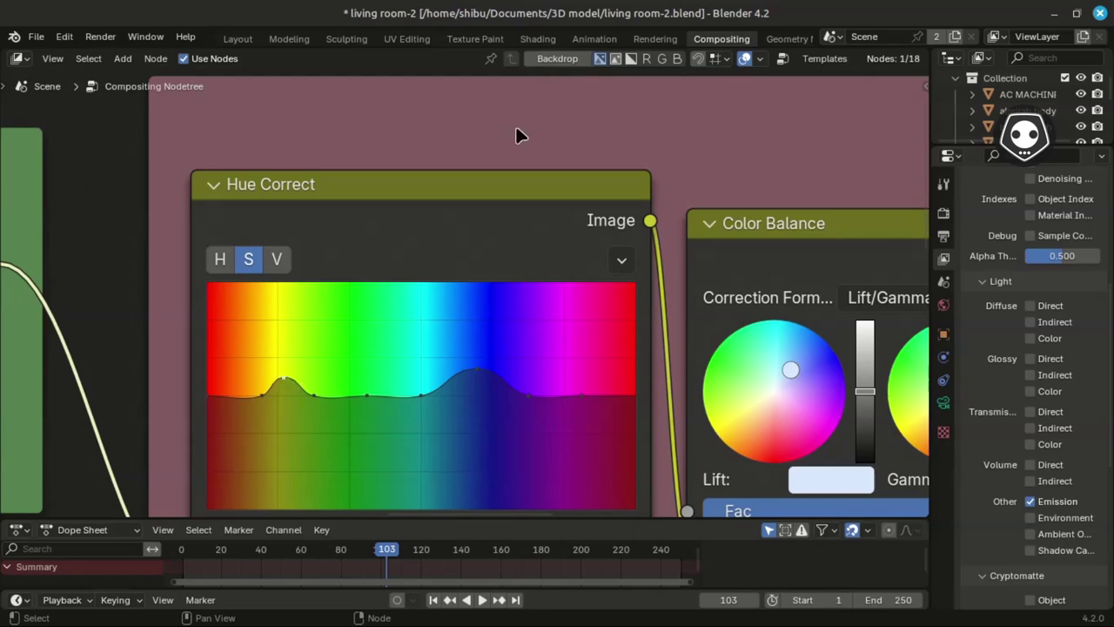
Show the render backdrop behind the node tree, with the Color Grade nodes small enough to reveal the image.
left_click(564, 62)
scroll(381, 169, "down", 3)
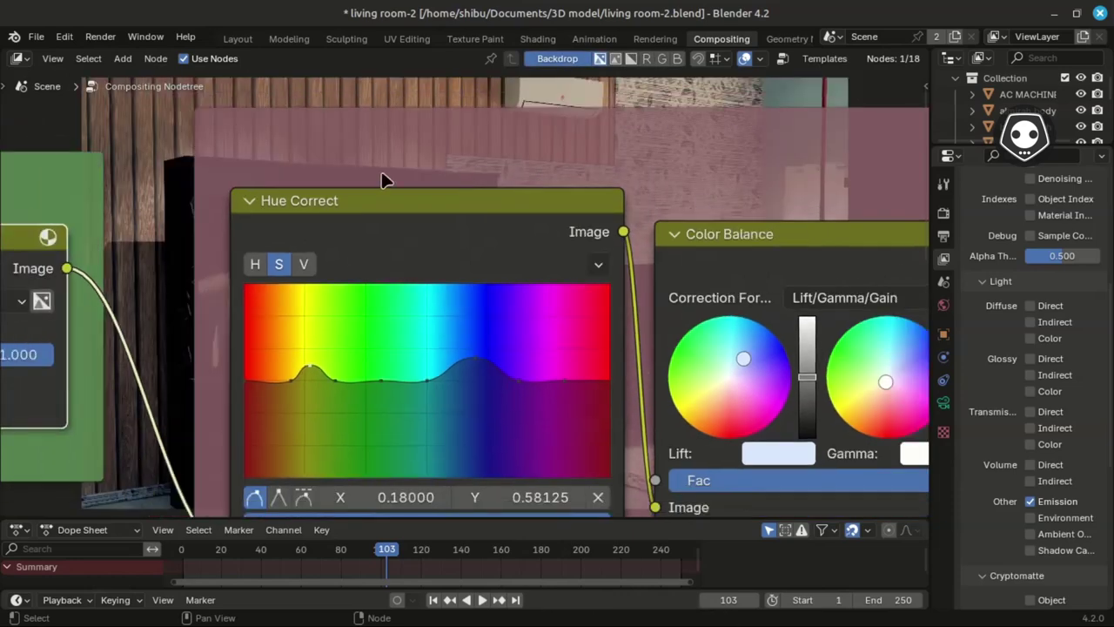
scroll(465, 143, "down", 4)
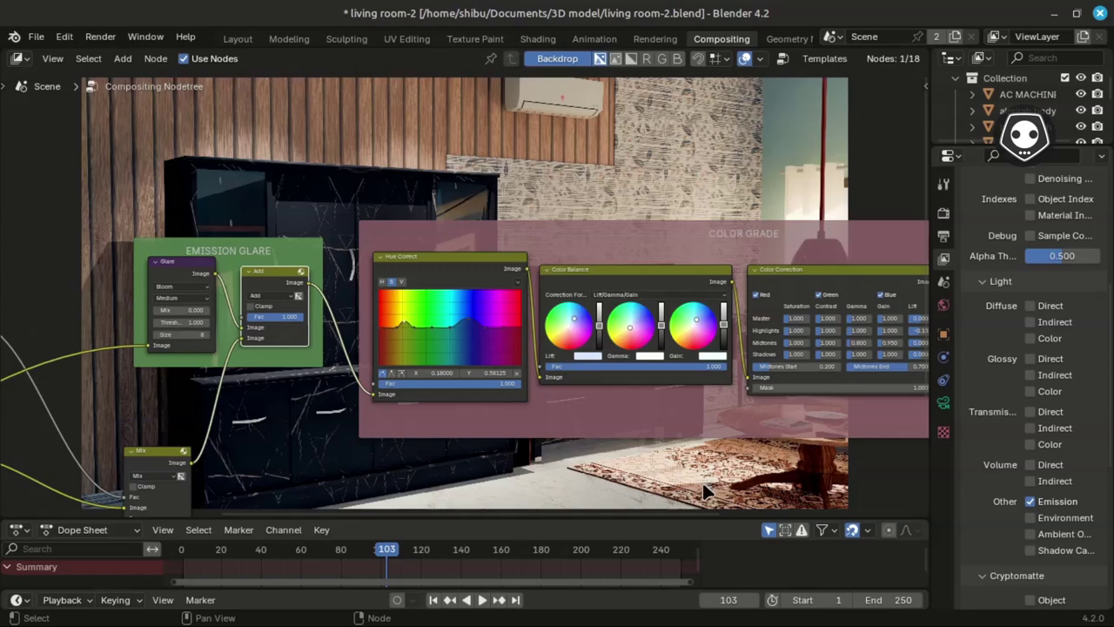
scroll(700, 479, "up", 2)
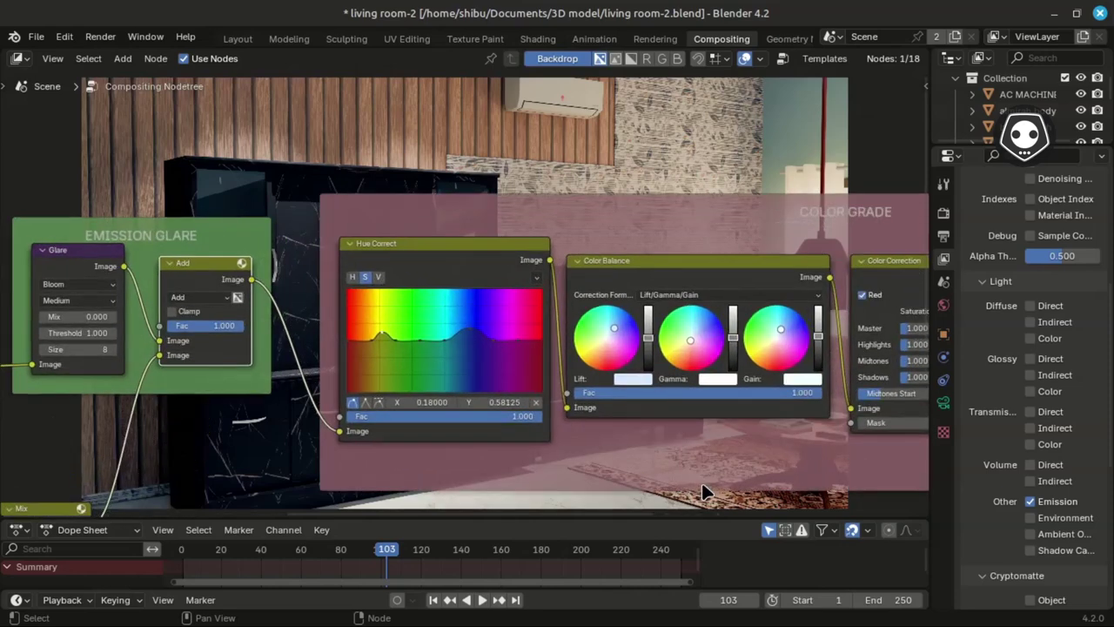
scroll(700, 480, "down", 2)
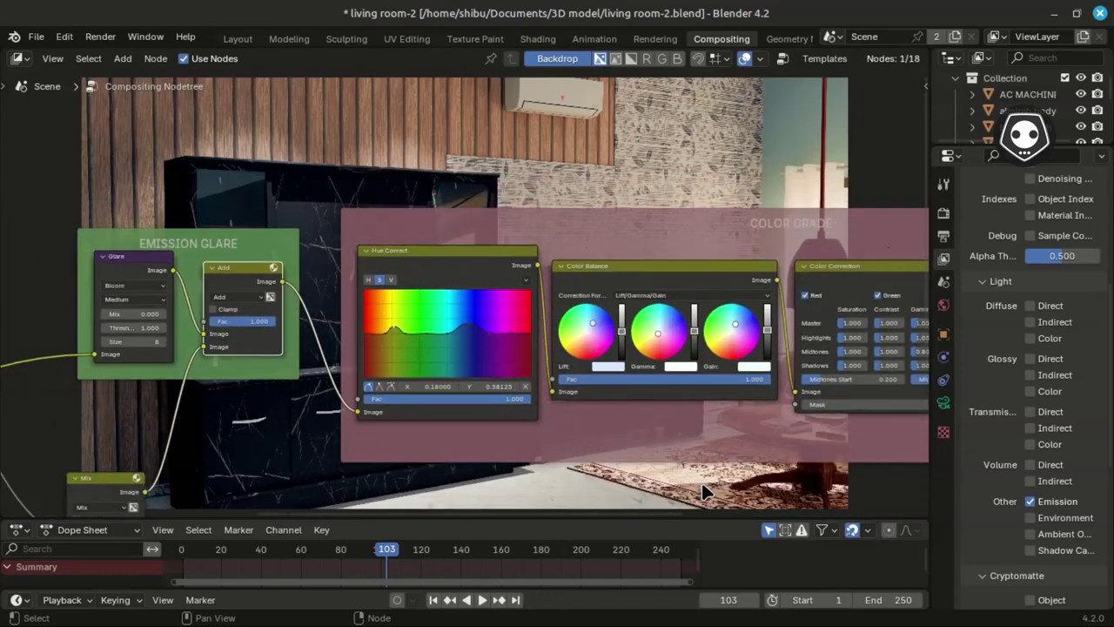
scroll(459, 276, "down", 3)
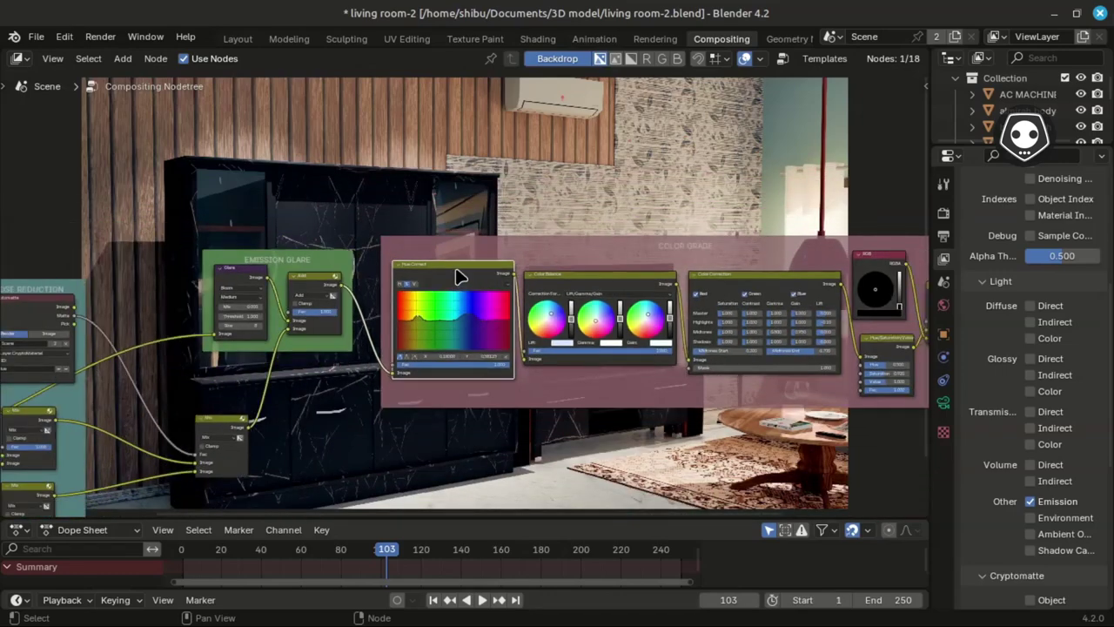
Mute and unmute the Hue Correct node to compare its effect on the backdrop, and inspect its saturation curve up close.
key("m")
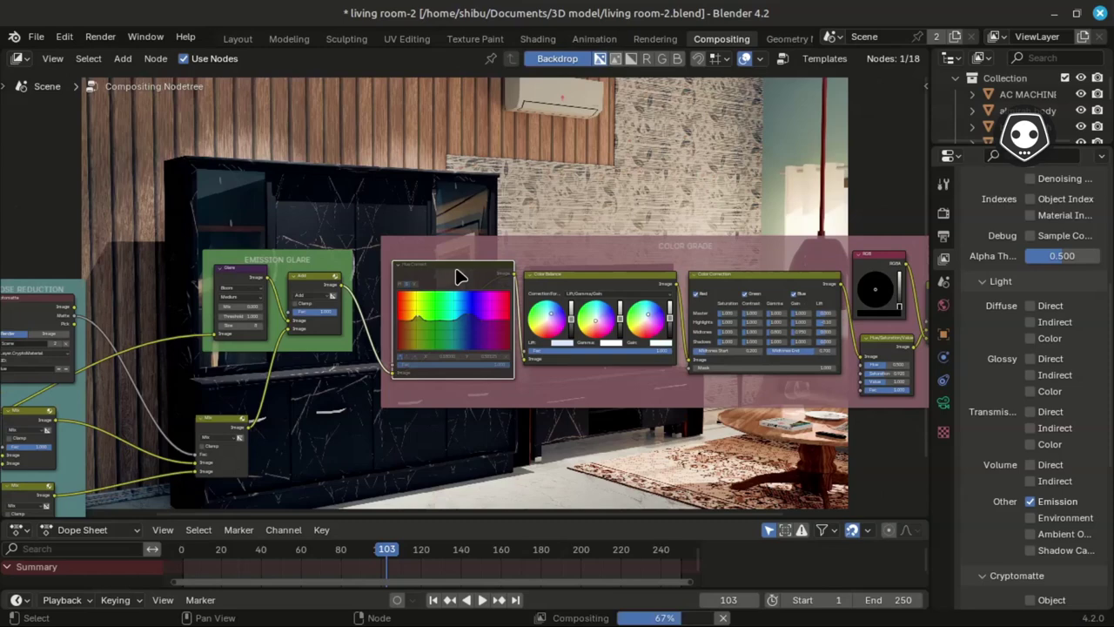
key("m")
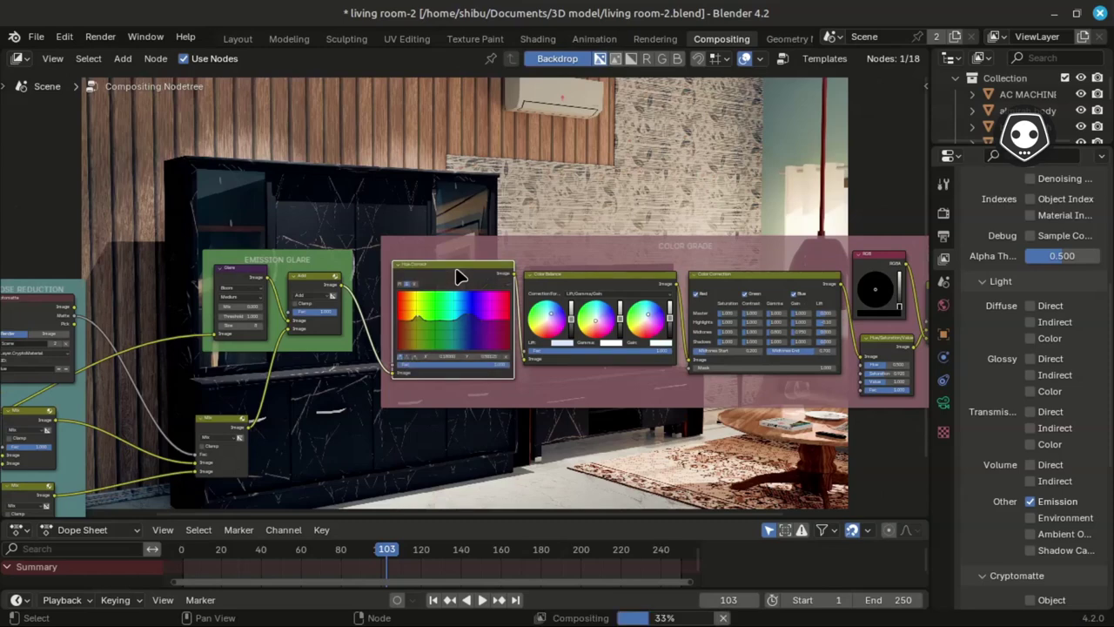
key("m")
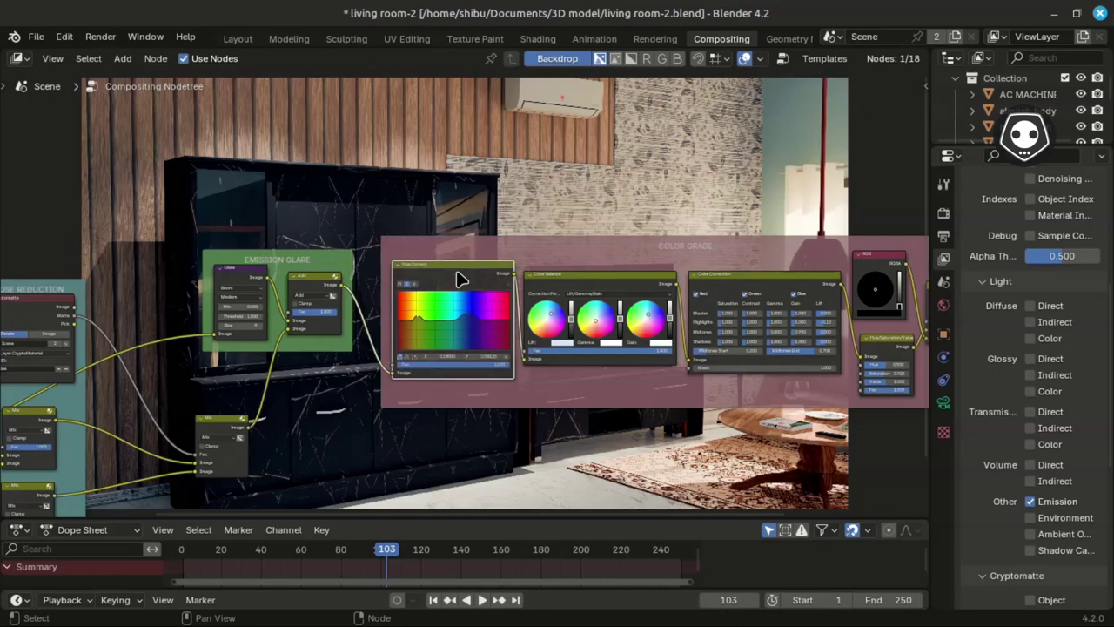
scroll(461, 280, "up", 4)
scroll(435, 330, "up", 3)
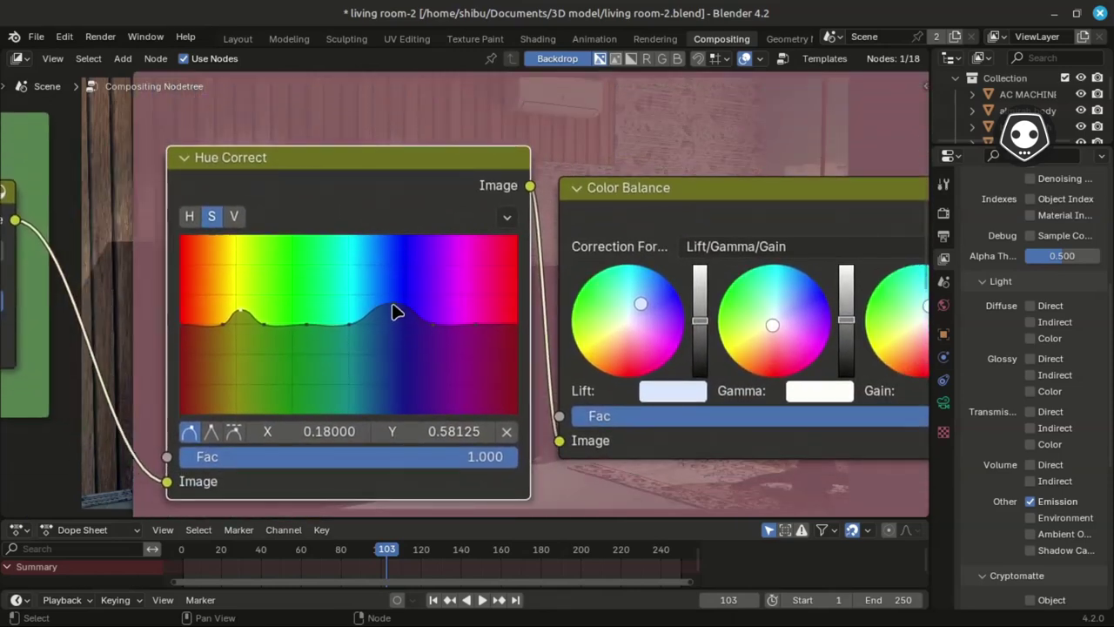
Review the full render backdrop clear of the nodes, and return to the Hue Correct node's saturation curve.
scroll(400, 315, "down", 3)
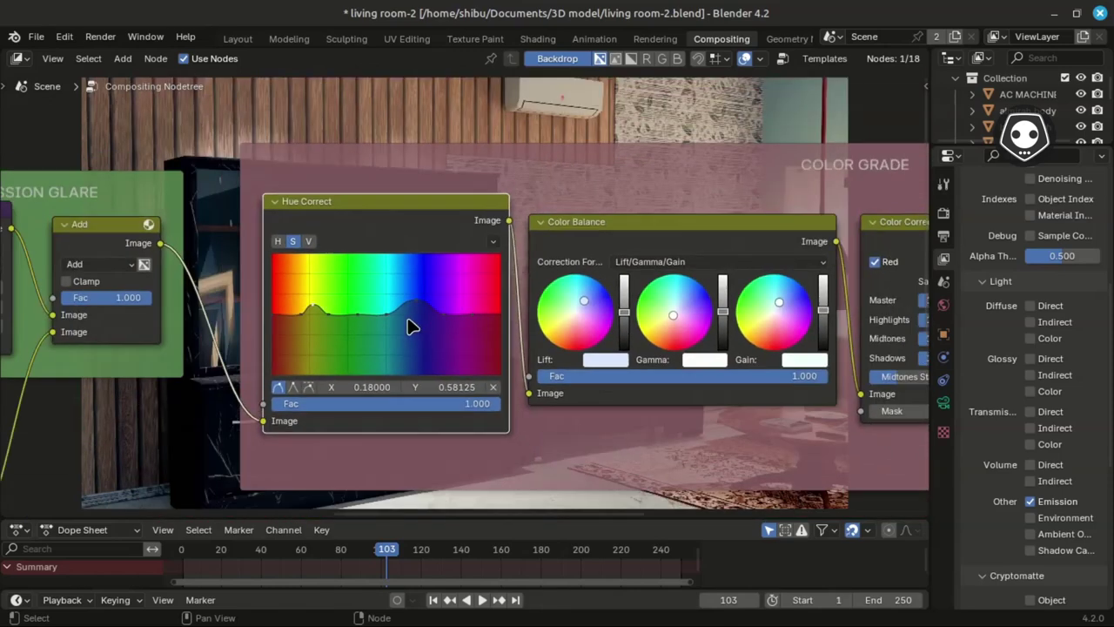
middle_click_drag(335, 233, 339, 453)
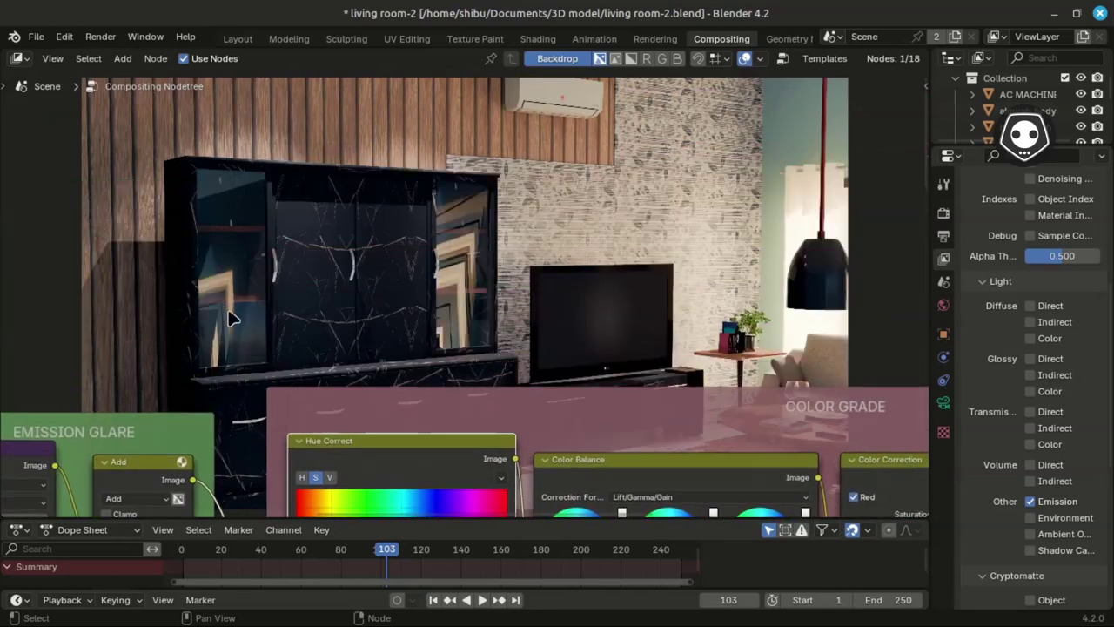
middle_click_drag(320, 384, 283, 484)
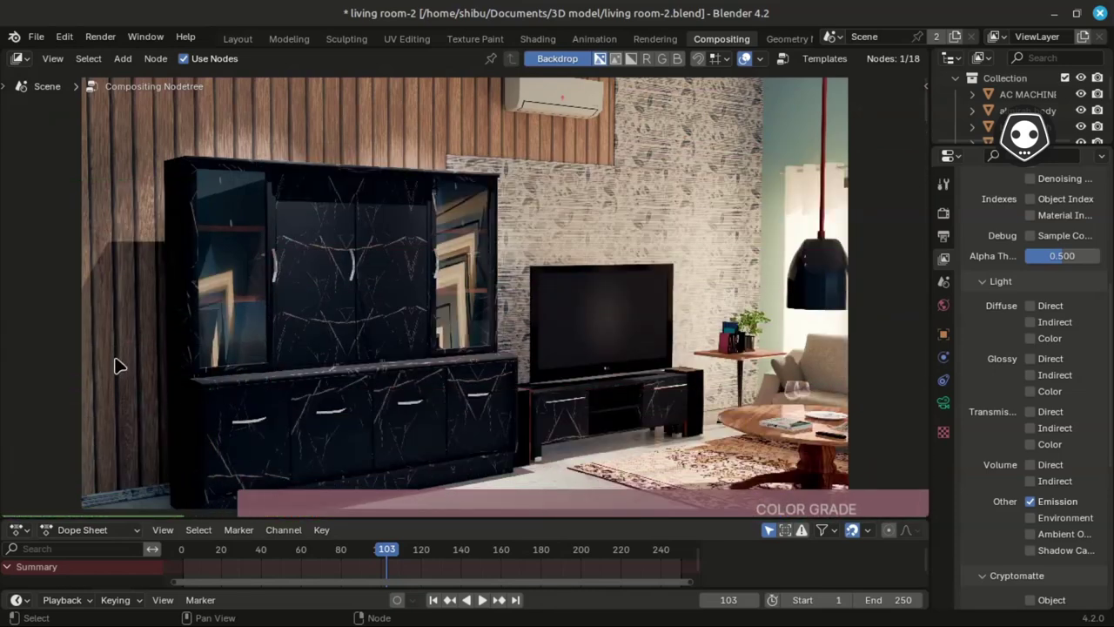
middle_click_drag(389, 326, 417, 100)
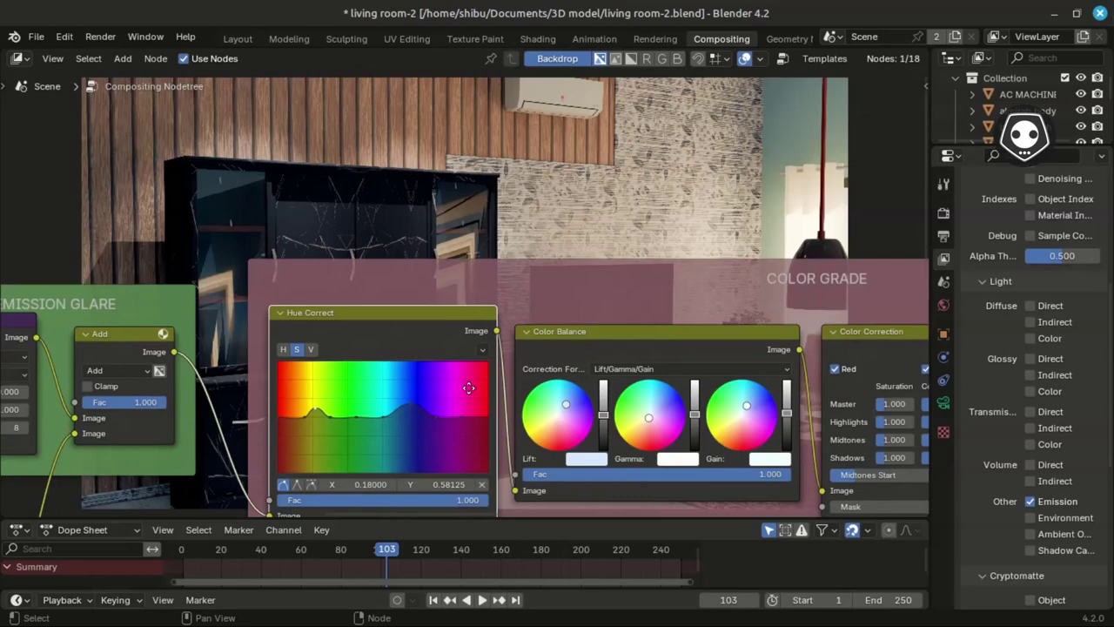
middle_click_drag(438, 323, 406, 206)
mouse_move(420, 348)
middle_mouse_down()
mouse_move(431, 323)
mouse_move(494, 324)
middle_mouse_up()
scroll(474, 319, "up", 3)
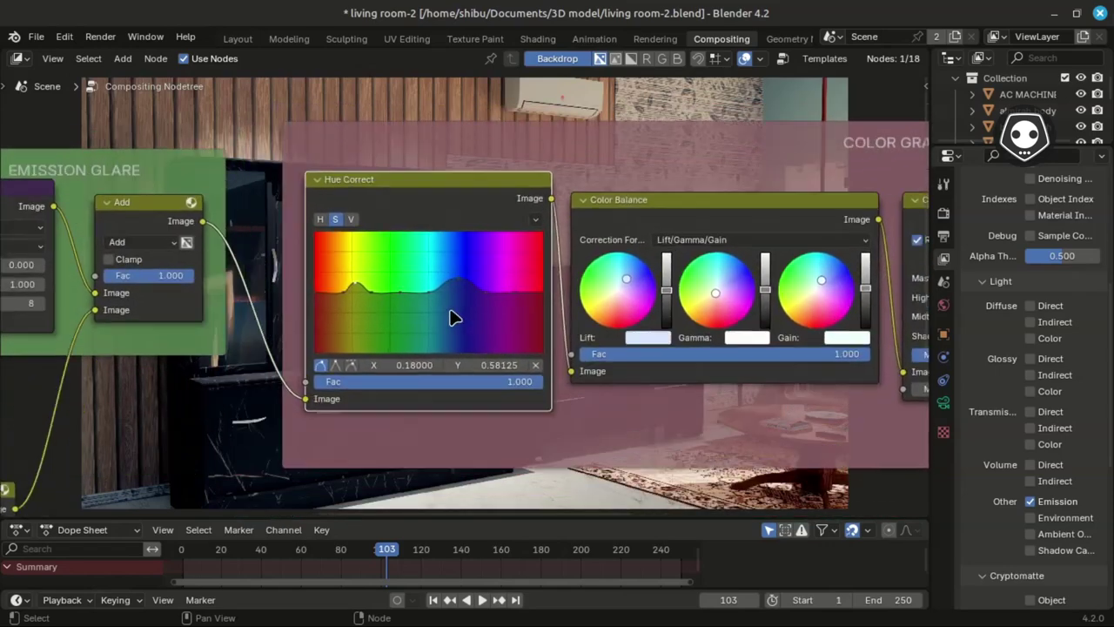
scroll(470, 317, "up", 1)
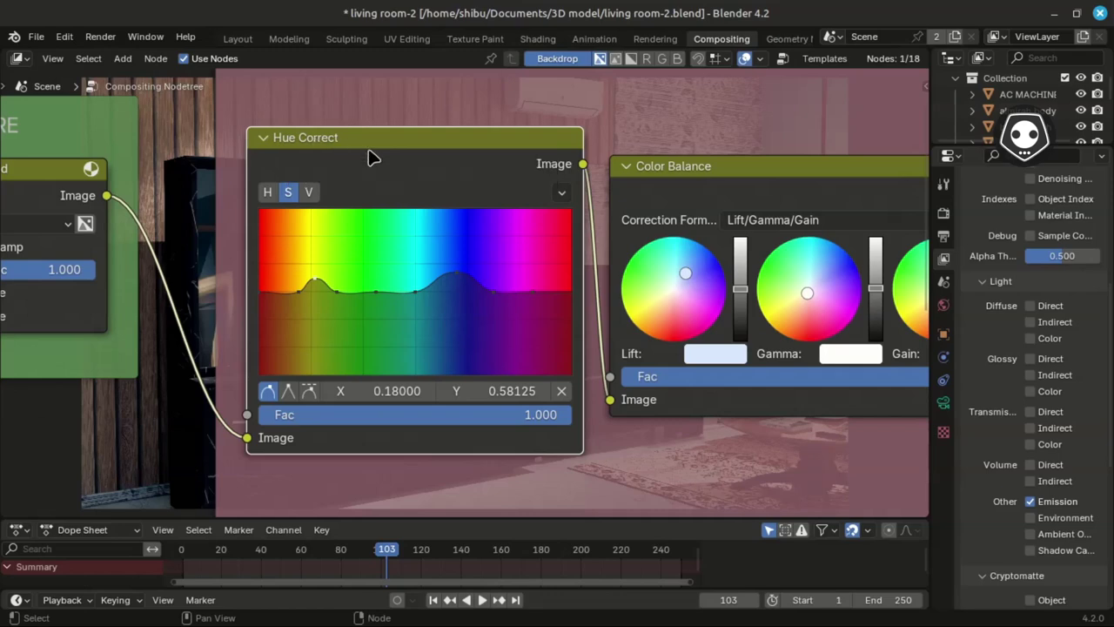
Mute and unmute the Color Balance node to compare its effect on the whole render backdrop.
middle_click_drag(393, 160, 336, 174)
middle_click_drag(434, 185, 239, 205)
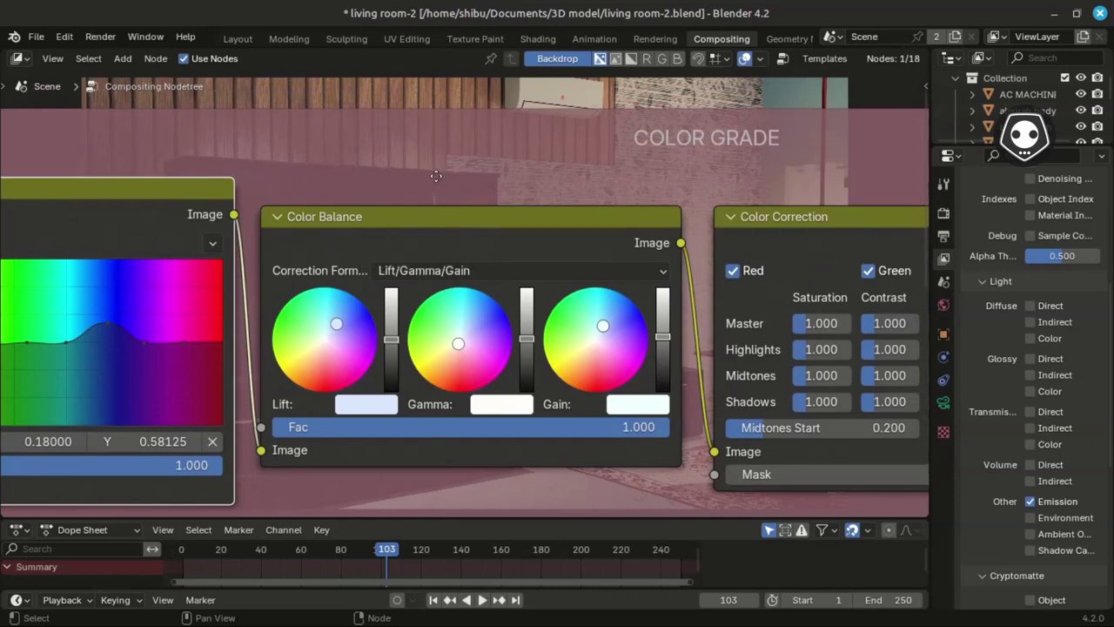
middle_click_drag(372, 231, 433, 271)
scroll(433, 271, "down", 1)
scroll(436, 298, "down", 1)
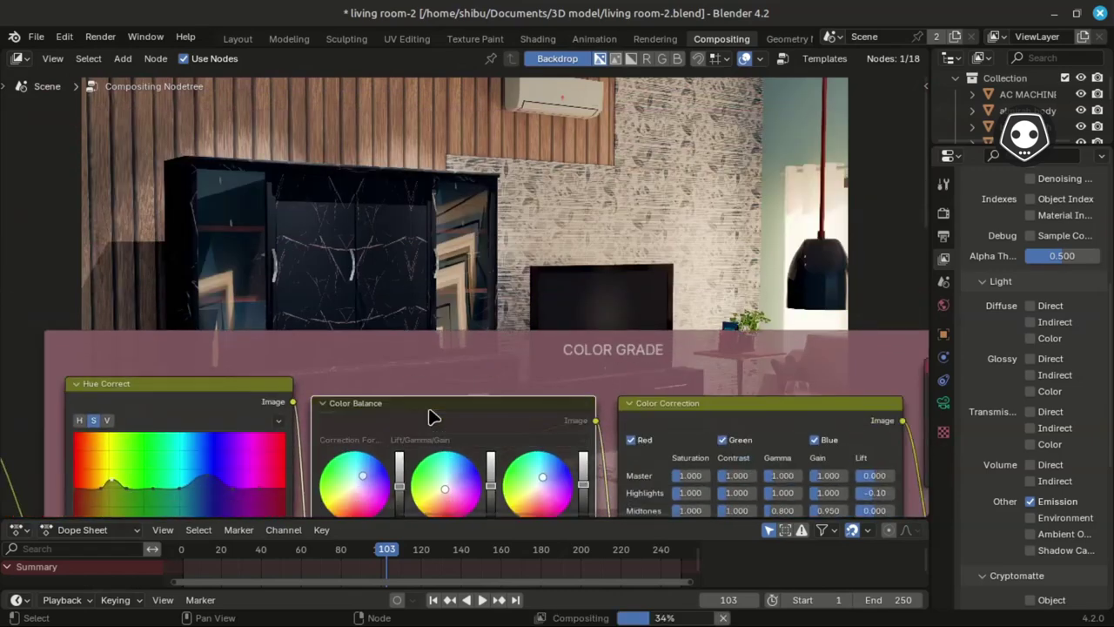
middle_click_drag(478, 265, 470, 394)
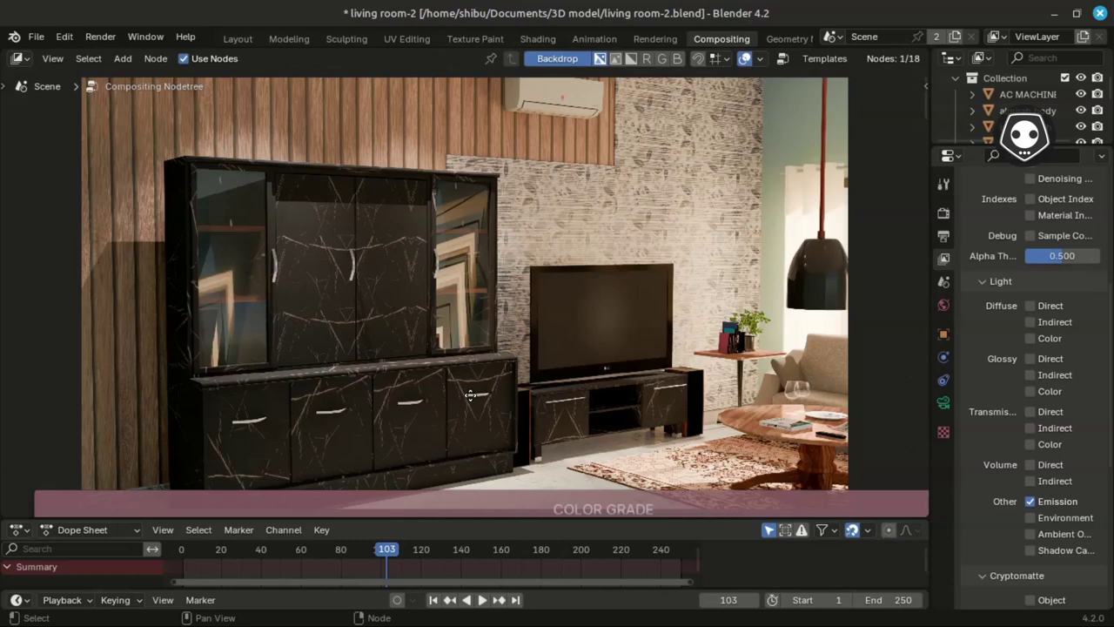
middle_click_drag(470, 395, 485, 293)
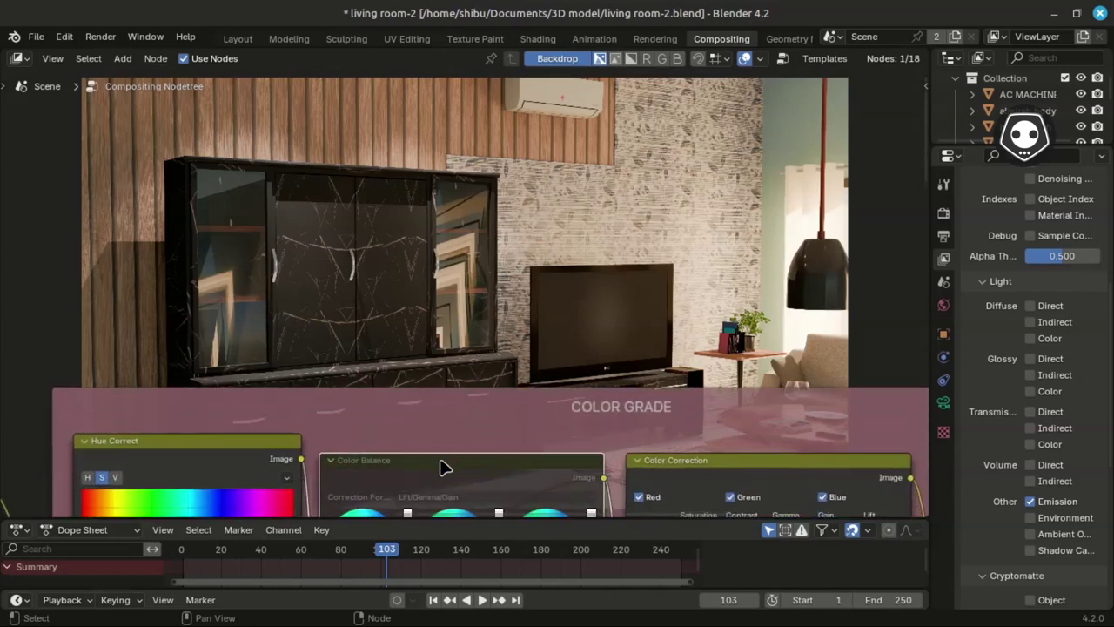
key("m")
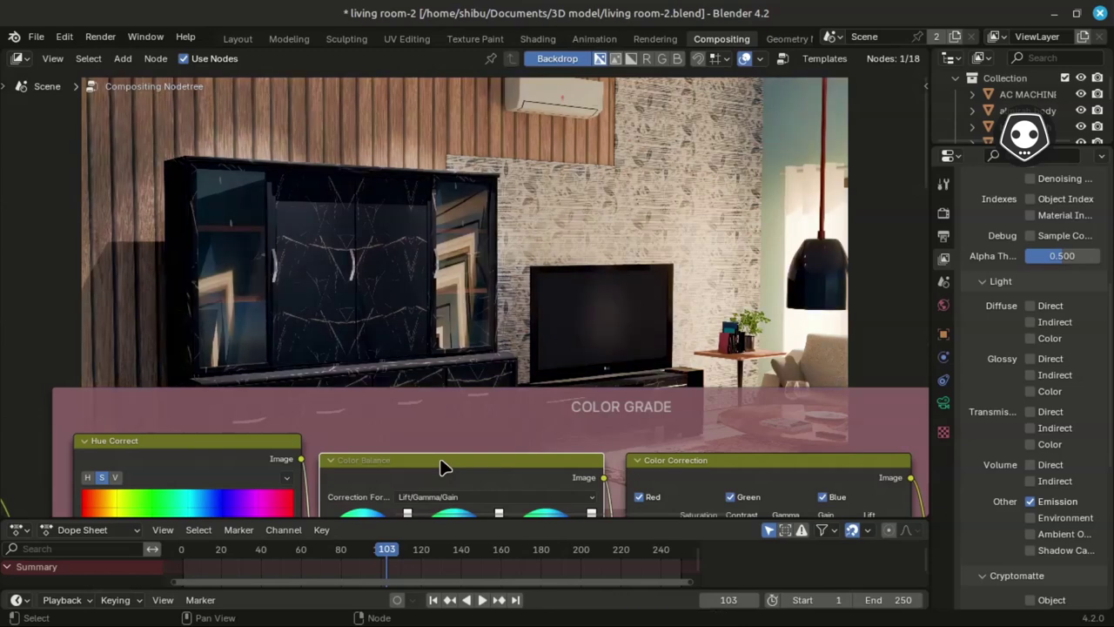
middle_click_drag(455, 338, 462, 427)
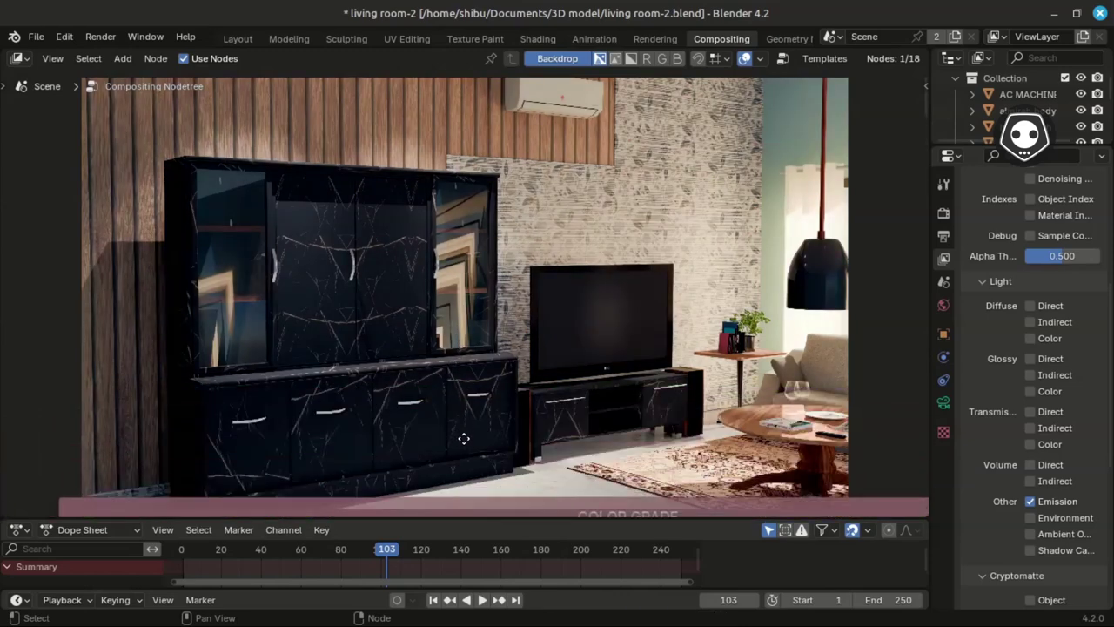
Toggle the Color Balance node's mute off and on once more to recheck the tint of the render.
right_click(455, 372)
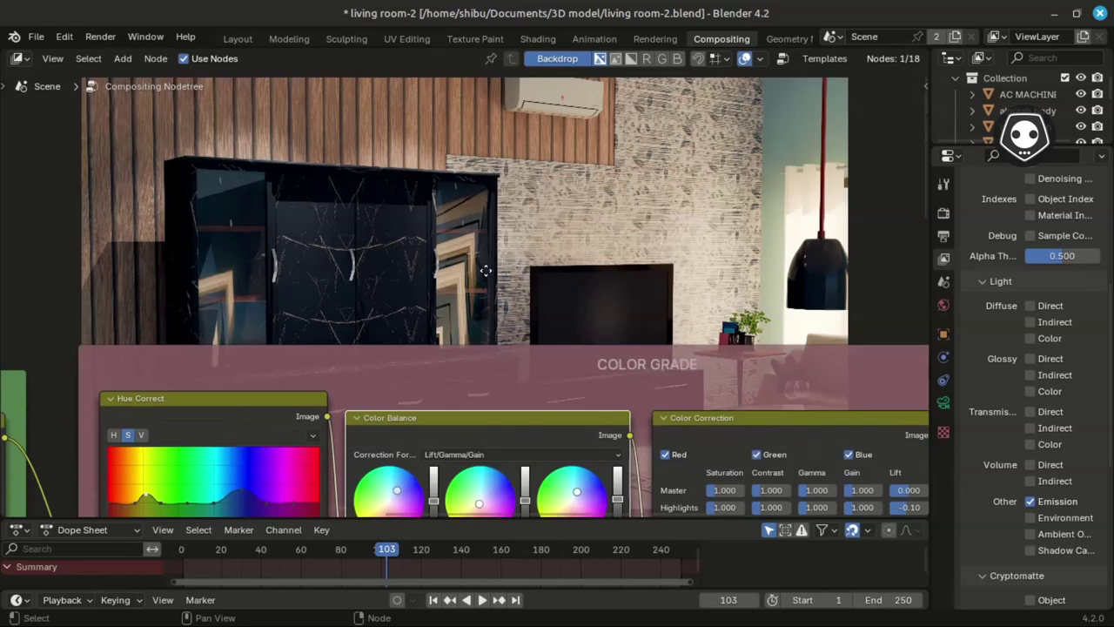
left_click(459, 416)
left_click(514, 207)
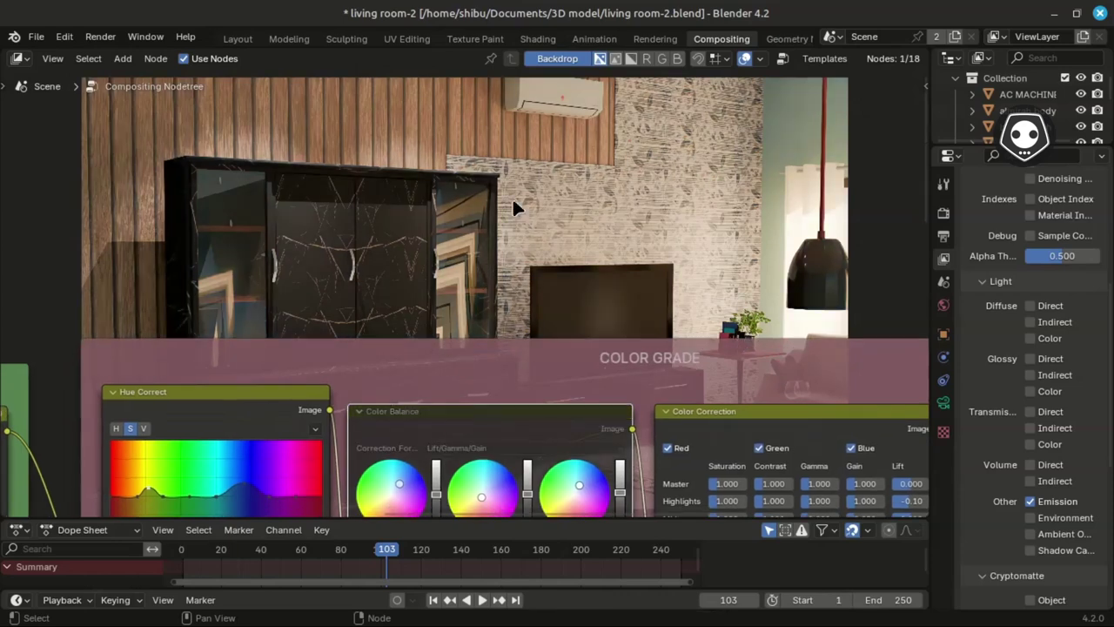
middle_click_drag(512, 202, 514, 284)
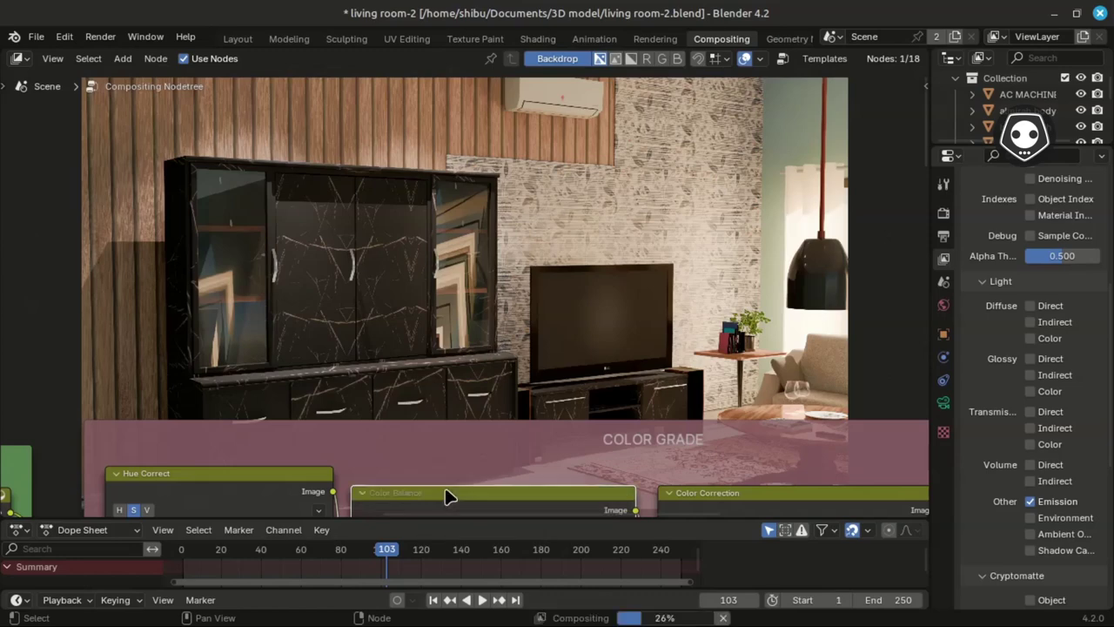
Inspect the Lift and Gamma colors of the Color Balance node, viewing Gamma in both RGB and Hex.
middle_click_drag(423, 349, 426, 180)
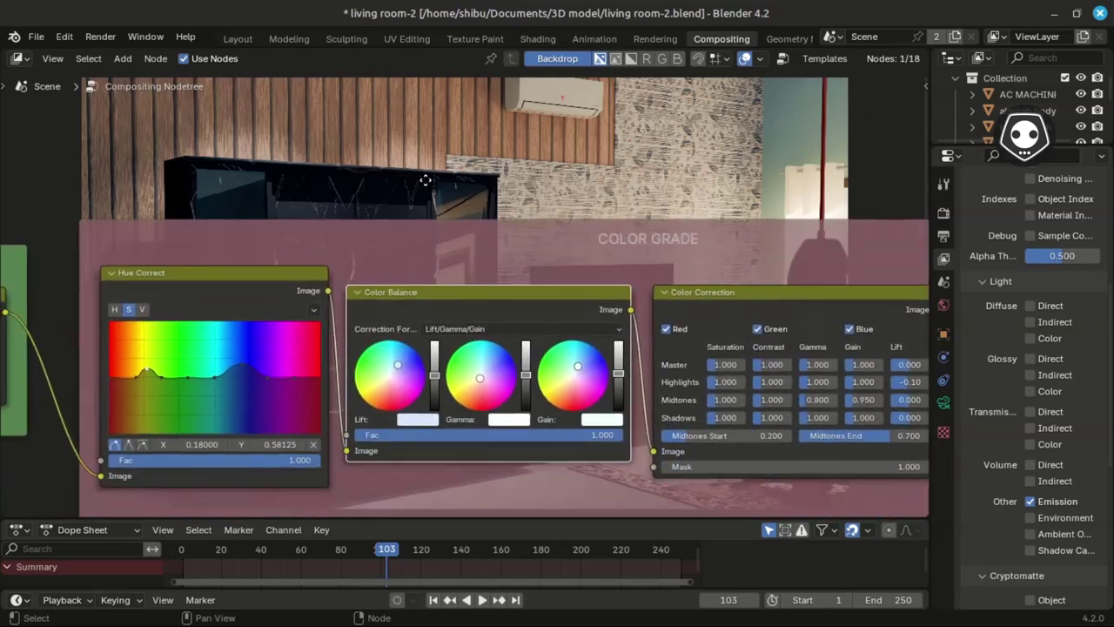
scroll(430, 236, "down", 5, "shift")
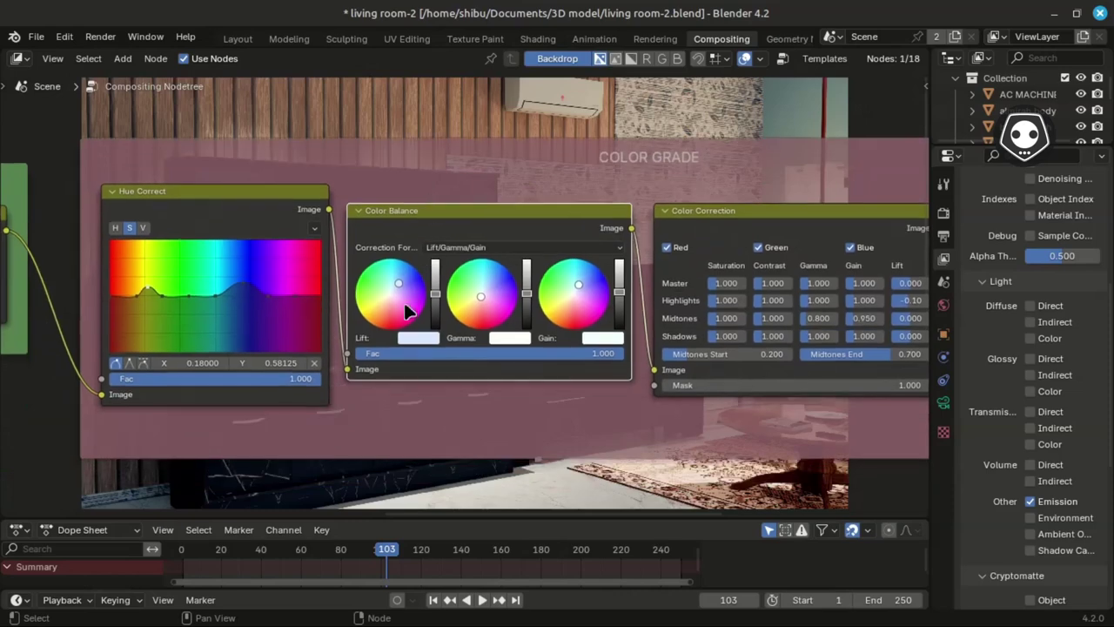
scroll(405, 315, "up", 4)
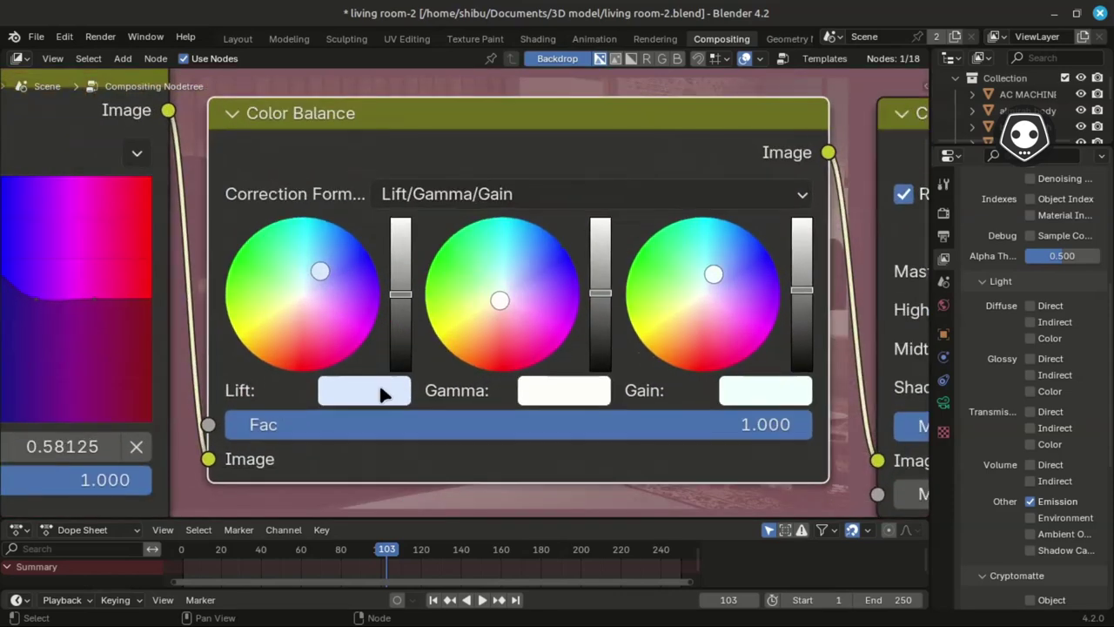
left_click(383, 394)
left_click(566, 352)
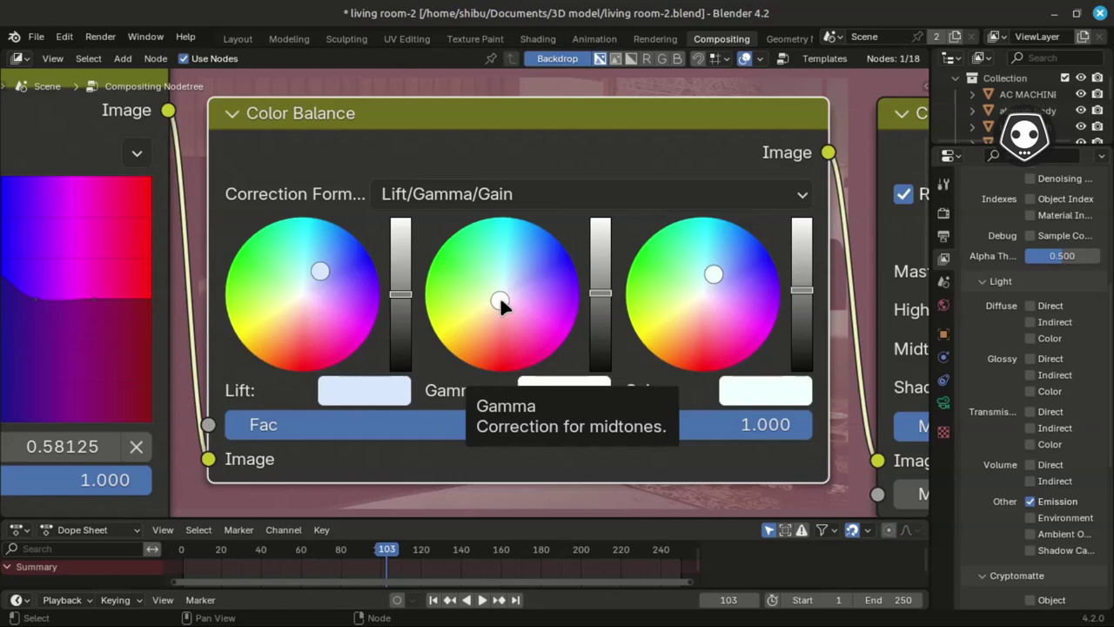
left_click(578, 394)
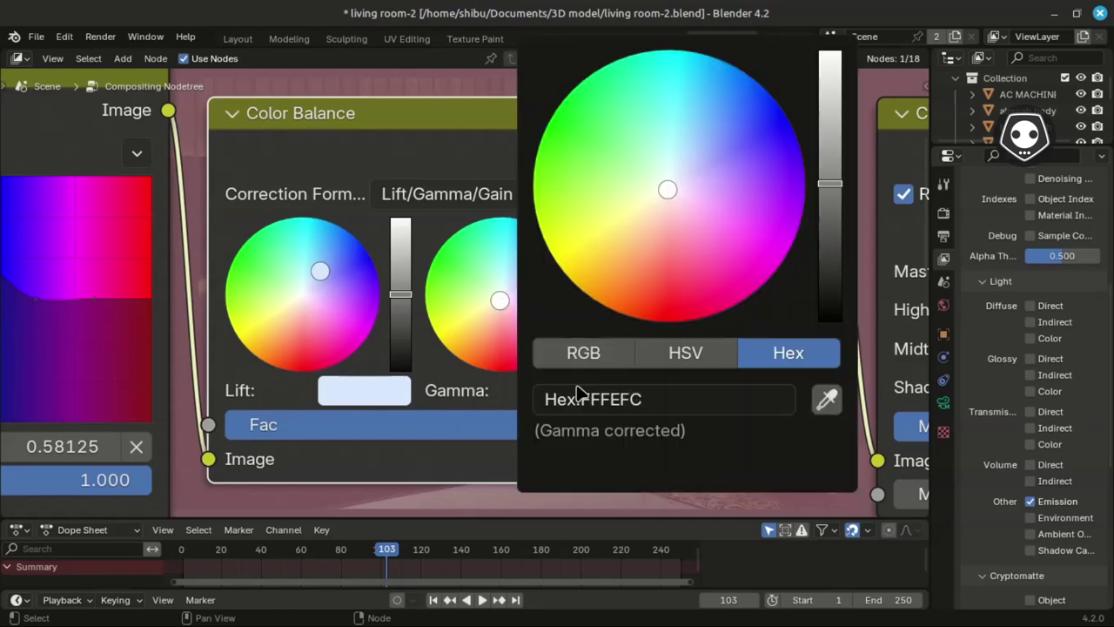
left_click(587, 358)
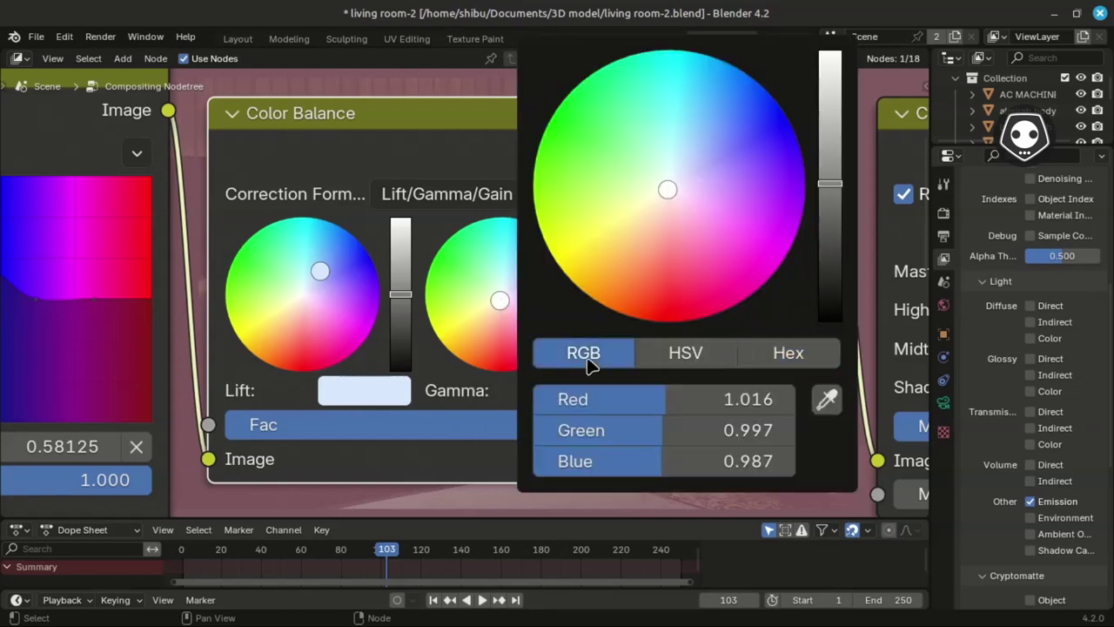
left_click(778, 362)
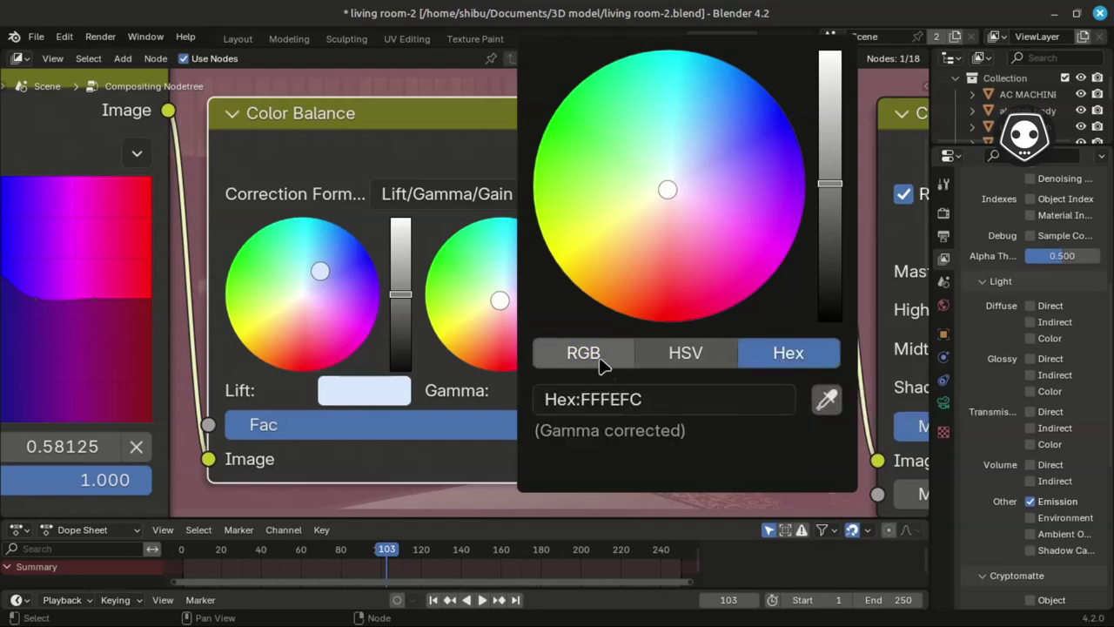
Inspect the Gain color of the Color Balance node in RGB and Hex.
middle_click_drag(677, 383, 540, 400)
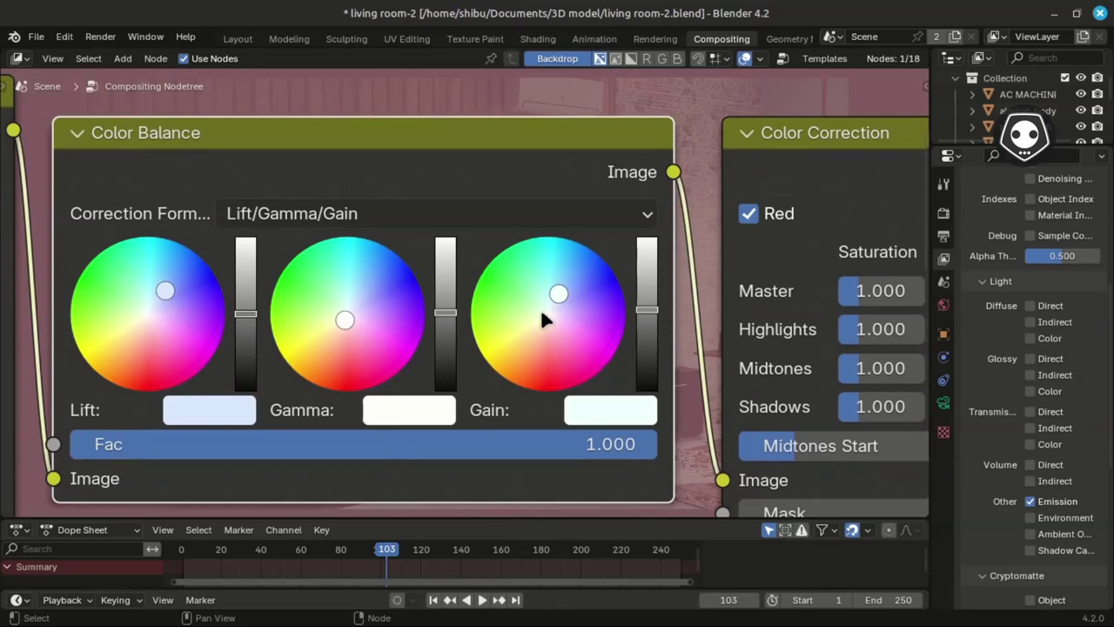
left_click(590, 407)
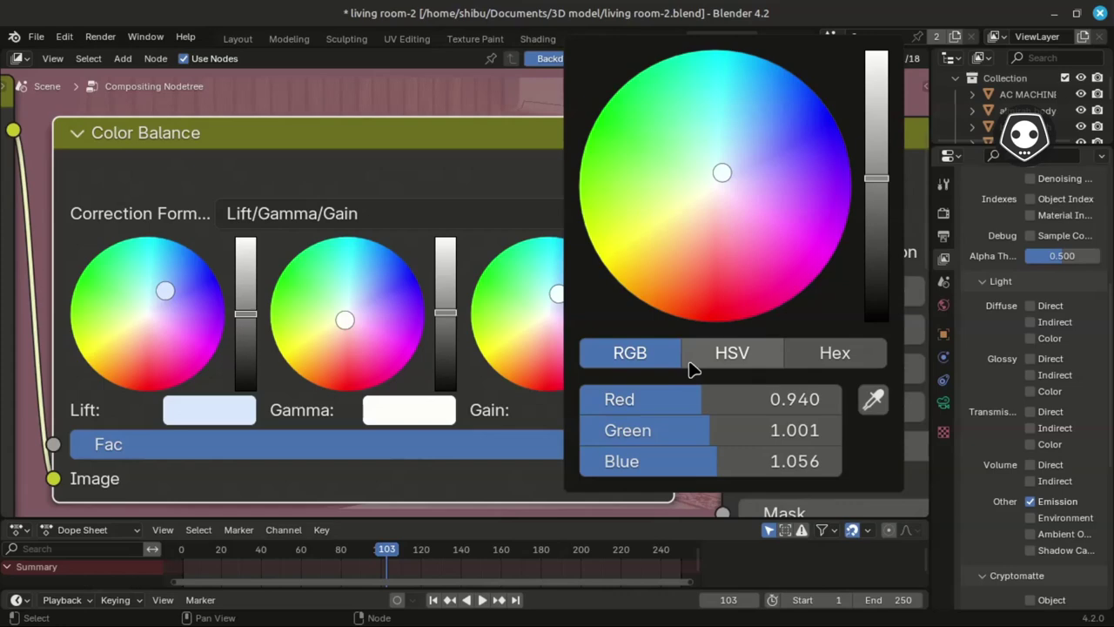
left_click(841, 350)
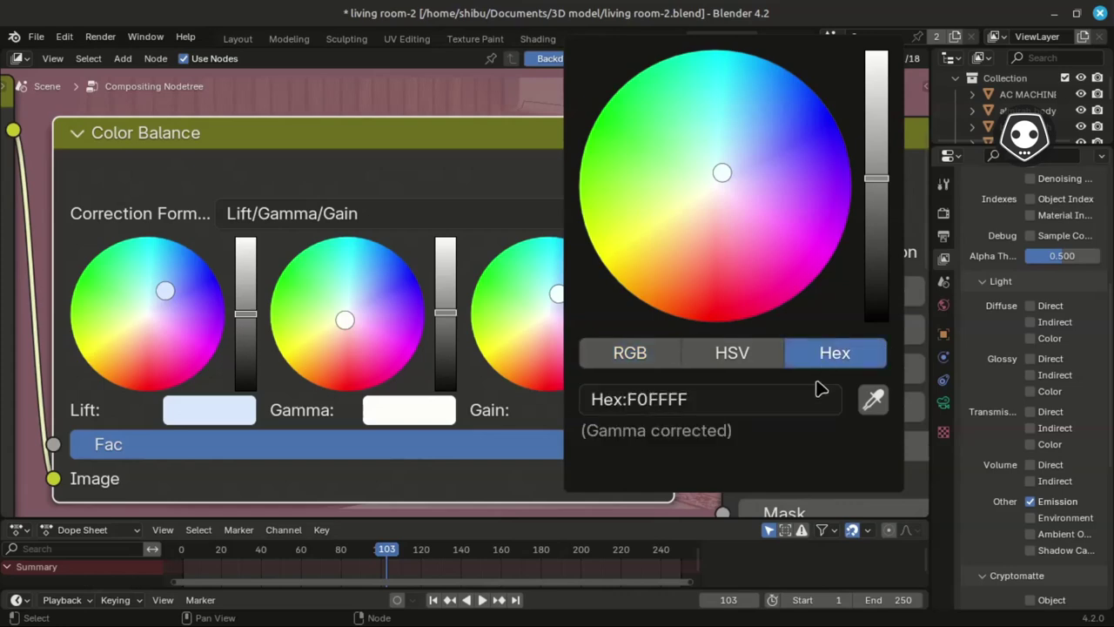
scroll(522, 218, "down", 2)
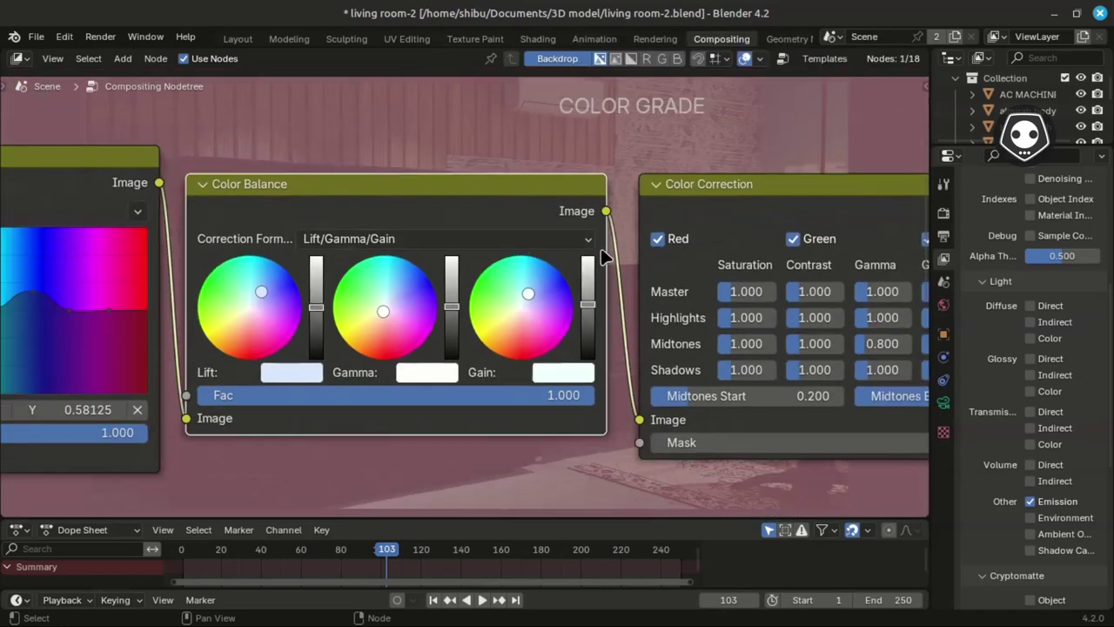
Mute and unmute the Color Correction node to compare its effect on the render backdrop.
middle_click_drag(607, 254, 542, 265)
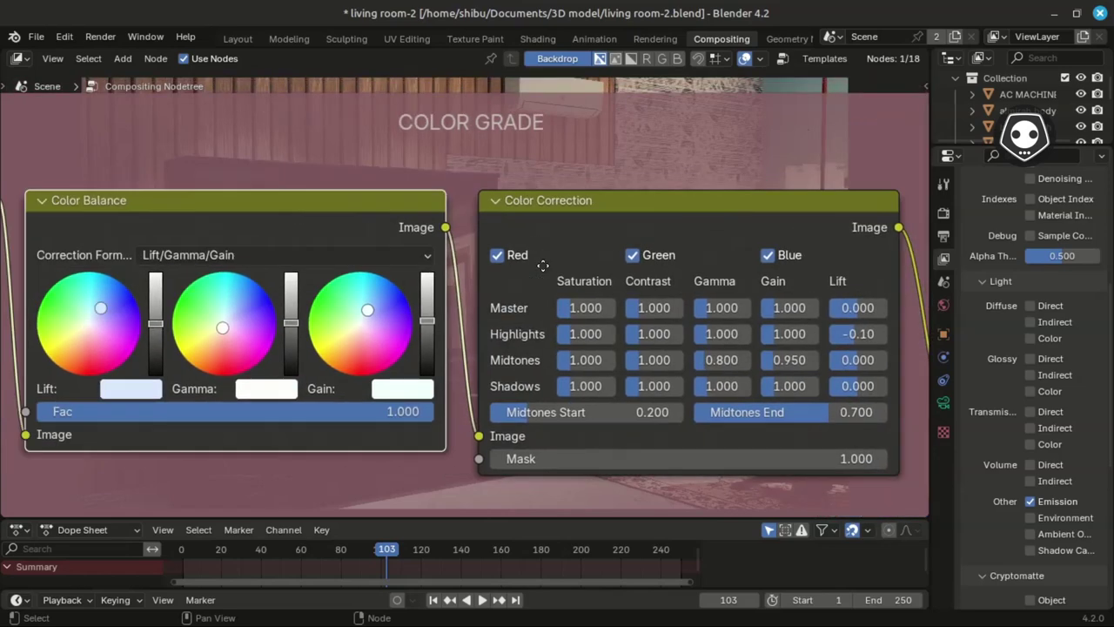
middle_click_drag(587, 334, 464, 334)
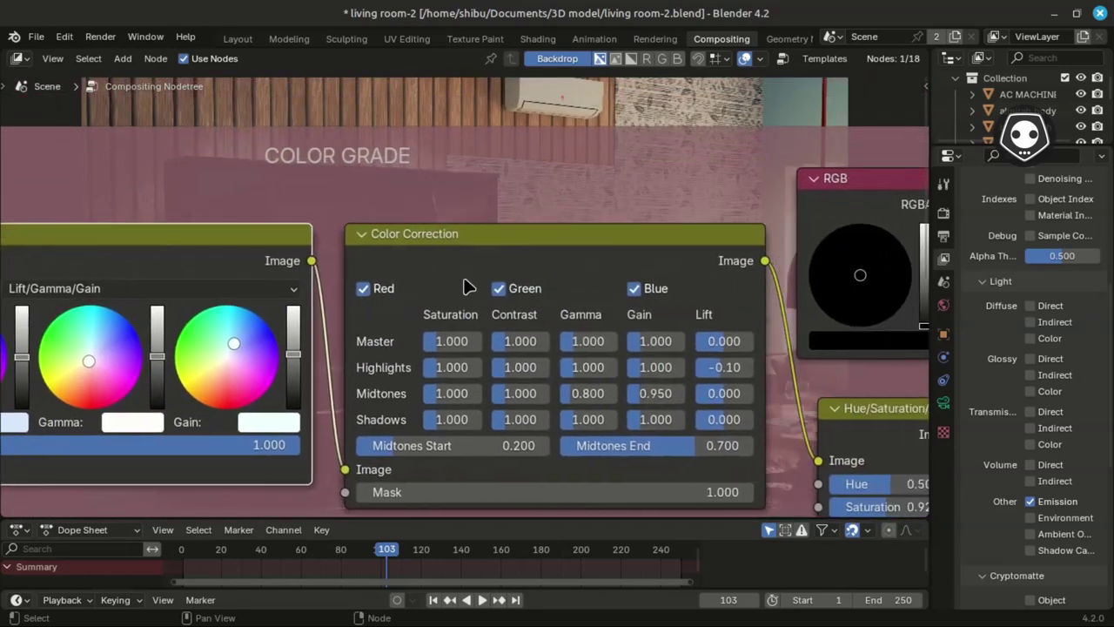
scroll(496, 254, "down", 3)
middle_click_drag(507, 258, 462, 408)
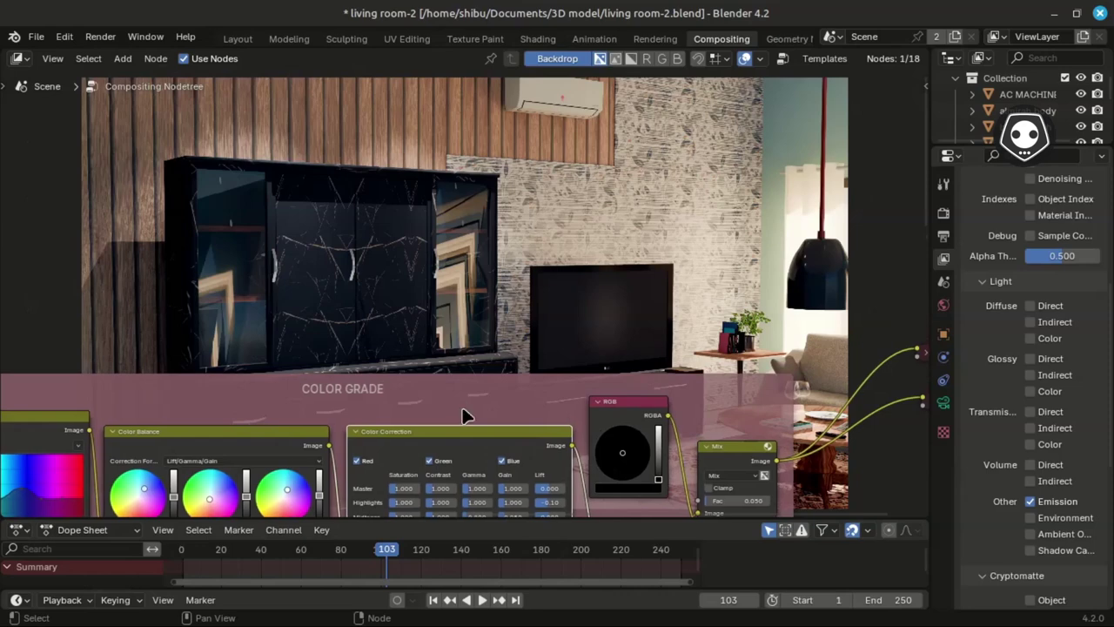
key("m")
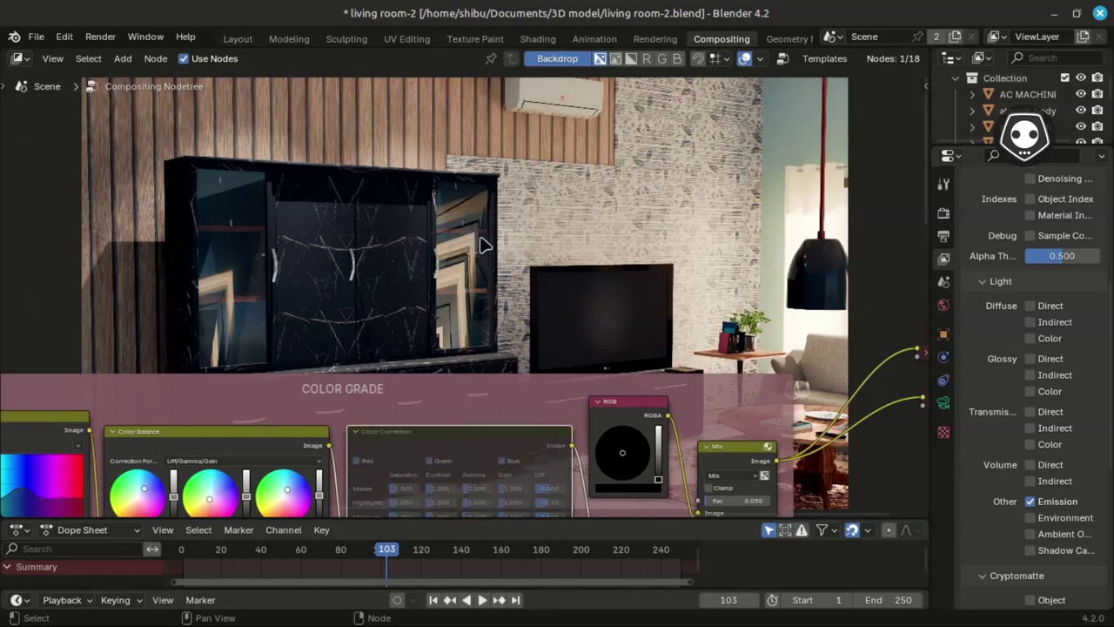
middle_click_drag(470, 297, 467, 373)
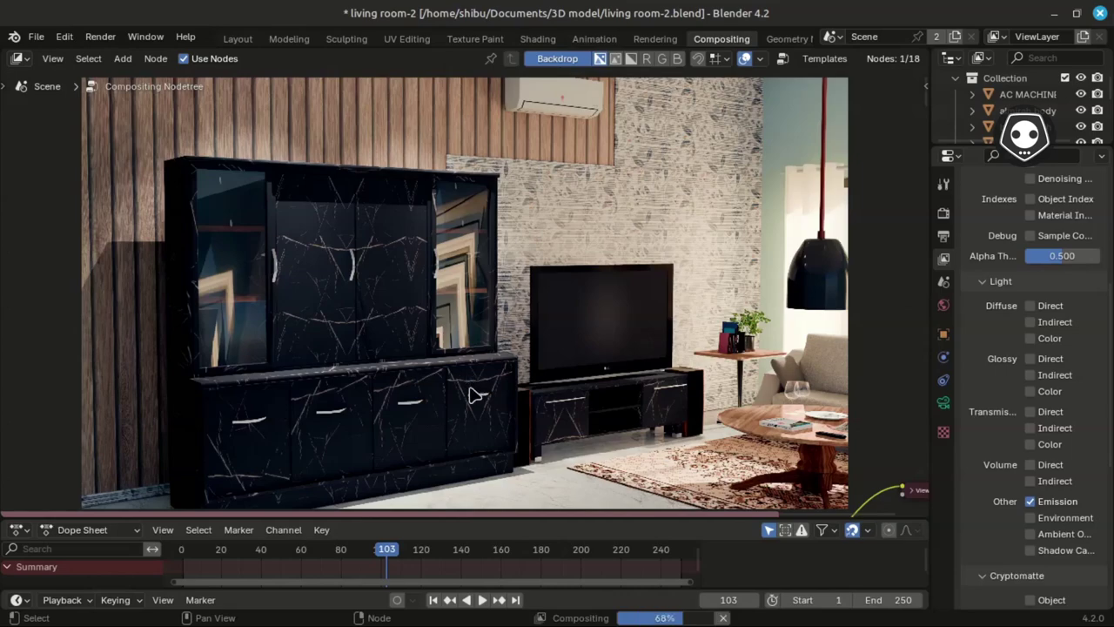
Examine the Color Correction node's saturation, contrast, gamma, gain and lift values for master, highlights, midtones and shadows.
middle_click_drag(475, 462, 545, 235)
scroll(513, 277, "up", 4)
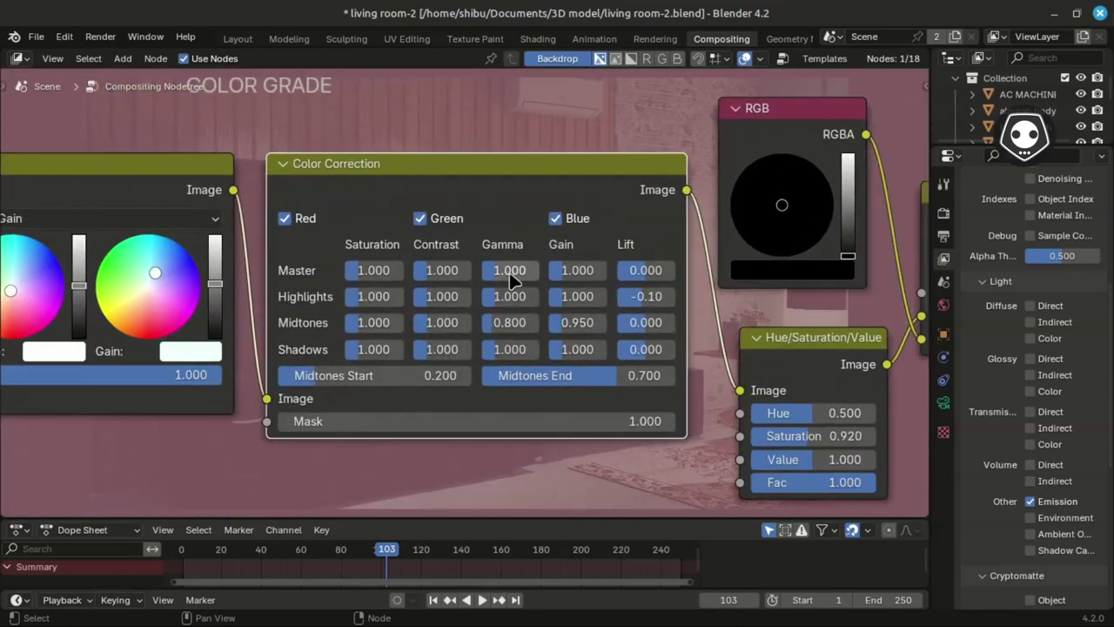
middle_click_drag(509, 272, 406, 277)
scroll(405, 277, "up", 1)
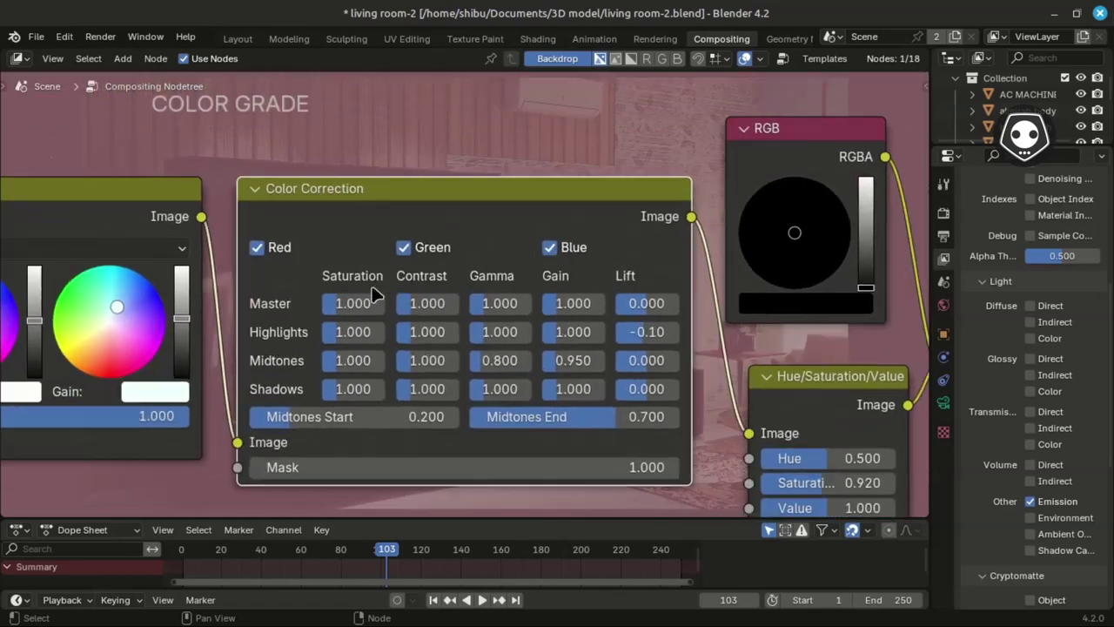
Go back to the start of the Color Grade frame to review the Hue Correct and Color Balance nodes together.
scroll(390, 298, "down", 2)
middle_click_drag(92, 311, 567, 311)
scroll(402, 298, "down", 1)
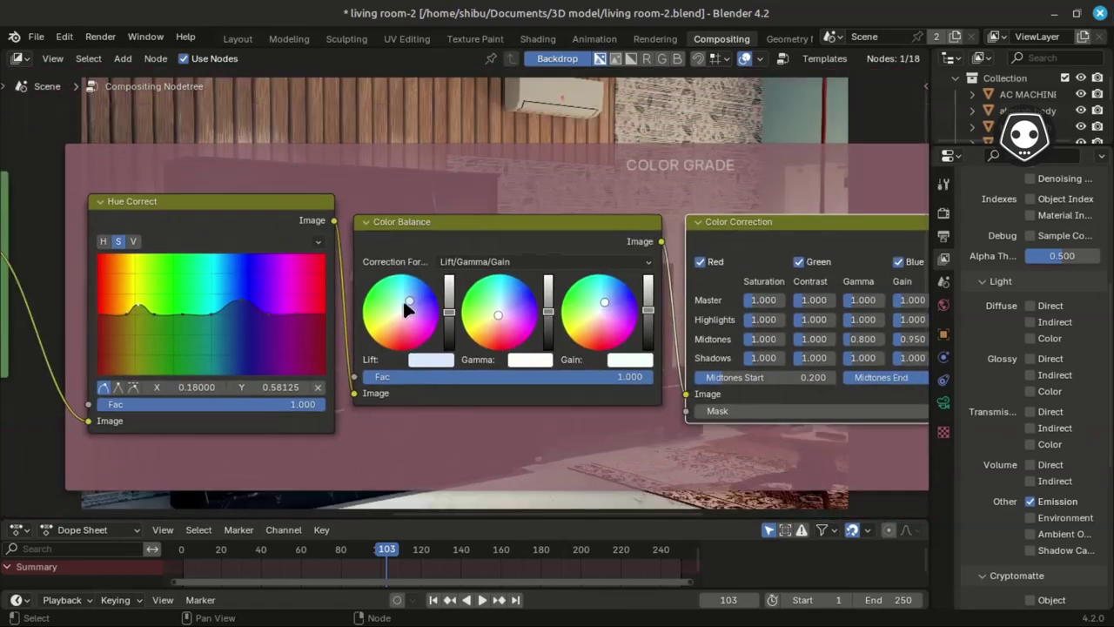
middle_click_drag(402, 297, 442, 319)
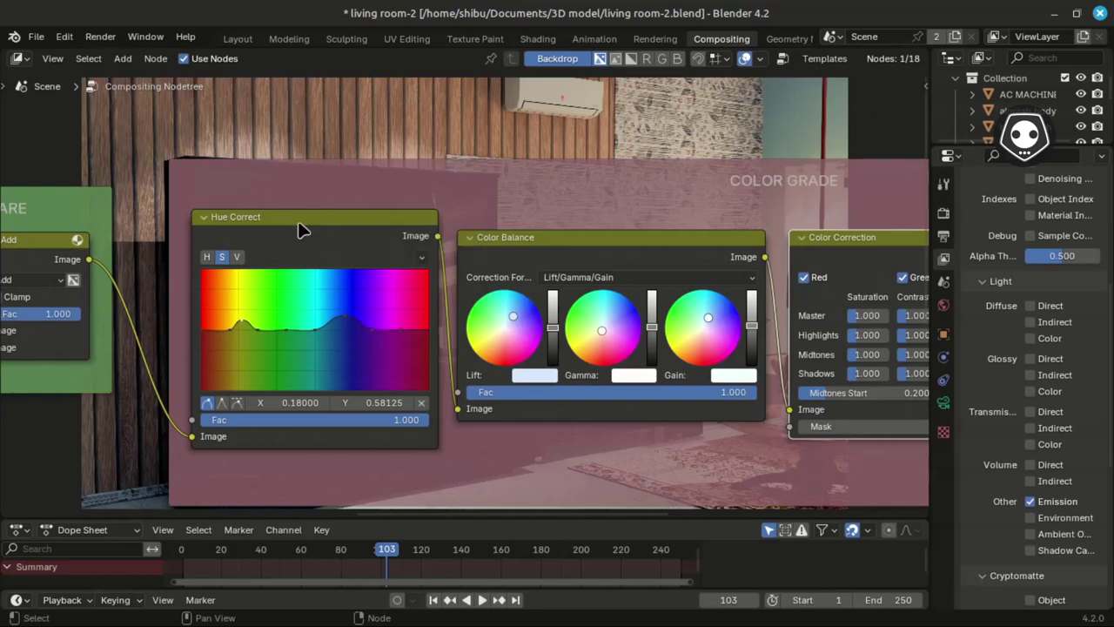
Review the Color Grade nodes from Color Balance through Color Correction to Mix, along with the render backdrop behind them.
middle_click_drag(551, 248, 301, 248)
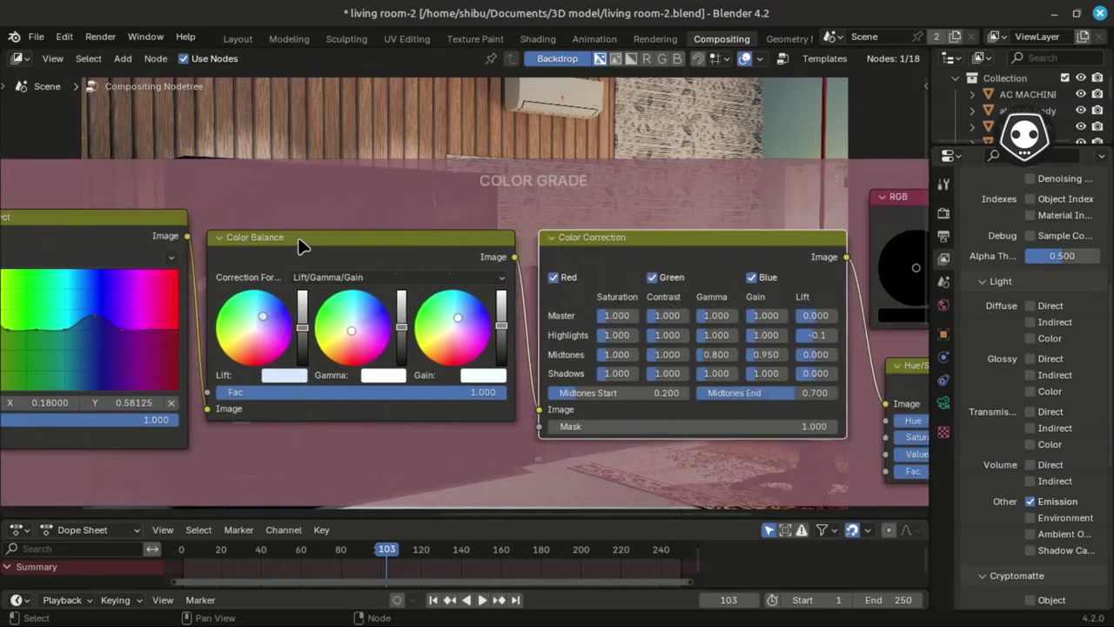
middle_click_drag(557, 247, 305, 271)
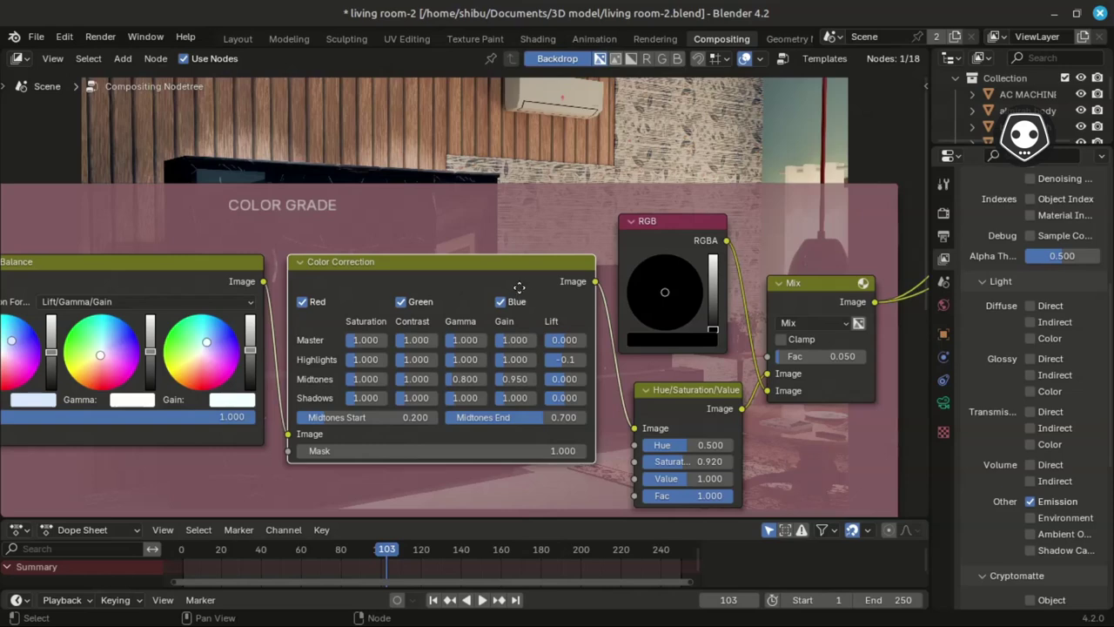
middle_click_drag(518, 287, 294, 297)
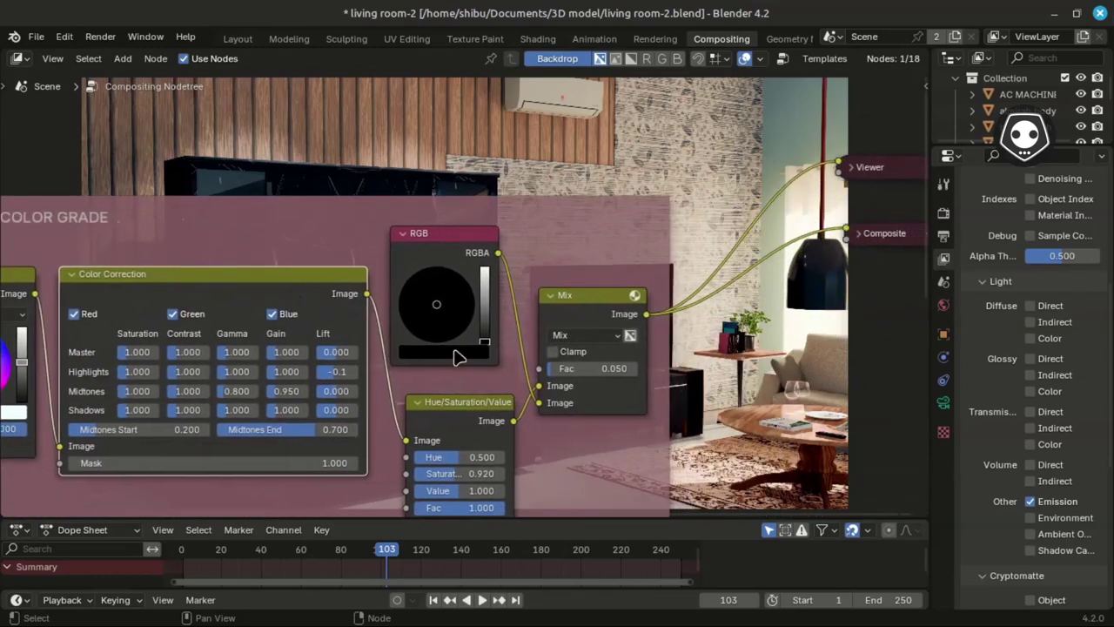
scroll(458, 408, "up", 3)
middle_click_drag(56, 357, 536, 389)
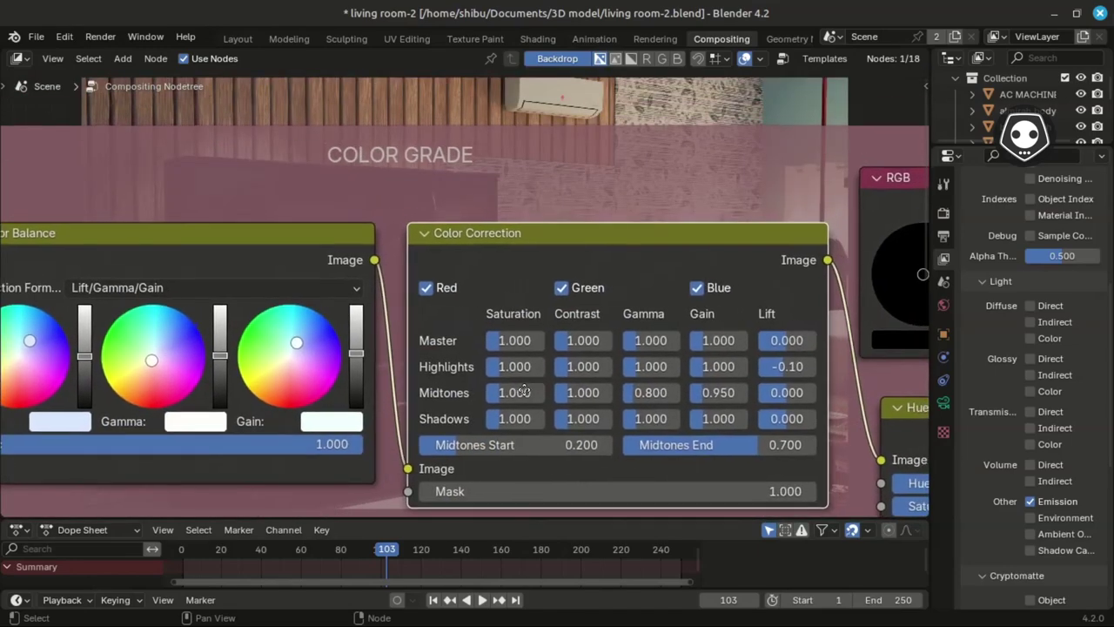
middle_click_drag(600, 197, 440, 452)
scroll(539, 238, "down", 1)
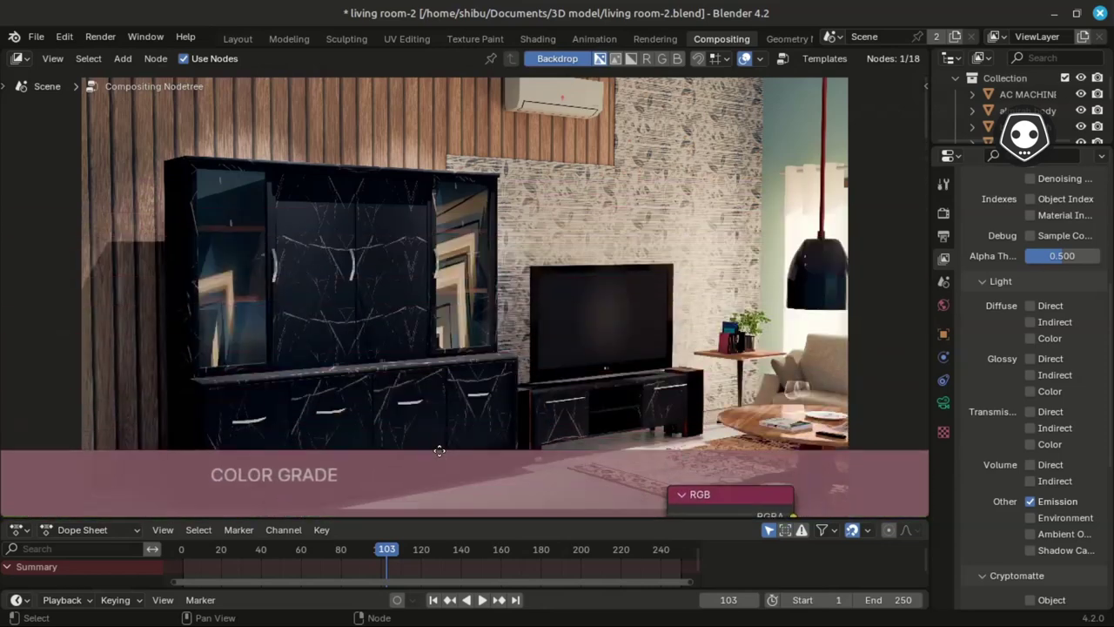
scroll(455, 371, "down", 1)
scroll(490, 303, "down", 3)
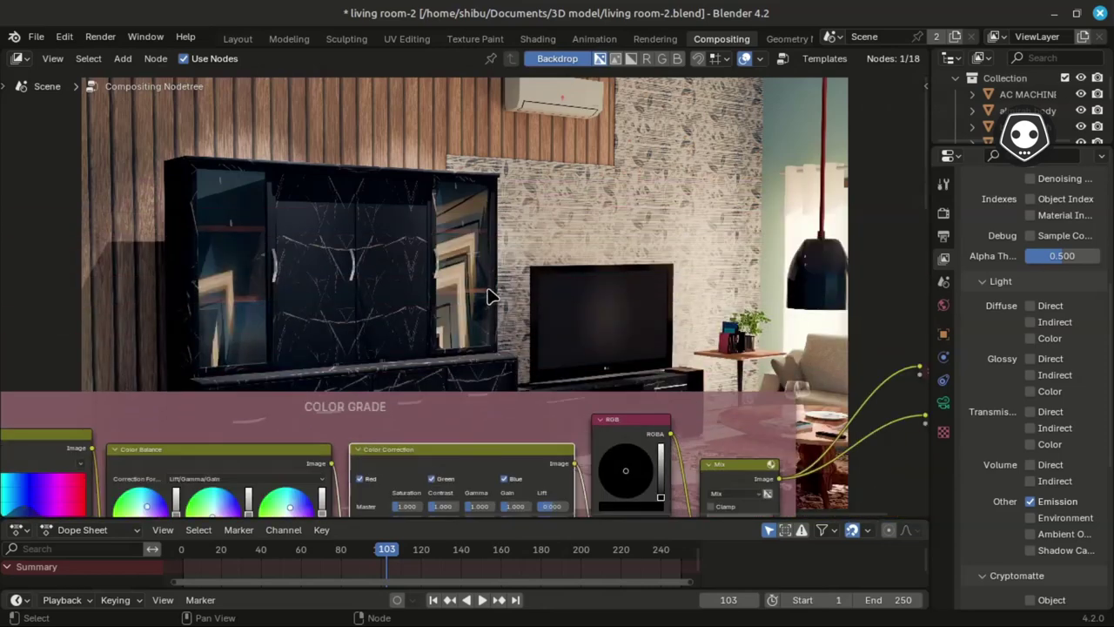
scroll(490, 297, "down", 2)
middle_click_drag(490, 296, 451, 287)
Examine the Color Correction node's master, highlights, midtones and shadows rows and its Midtones Start and Midtones End settings.
scroll(477, 251, "up", 2)
scroll(477, 250, "up", 3)
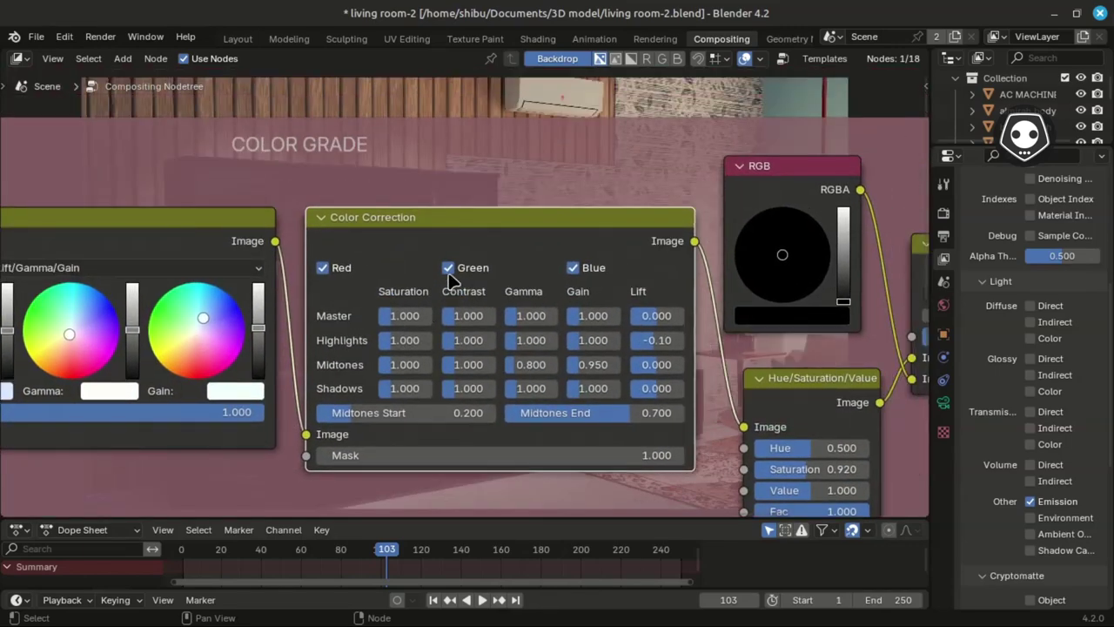
scroll(451, 279, "up", 2)
scroll(287, 231, "up", 2)
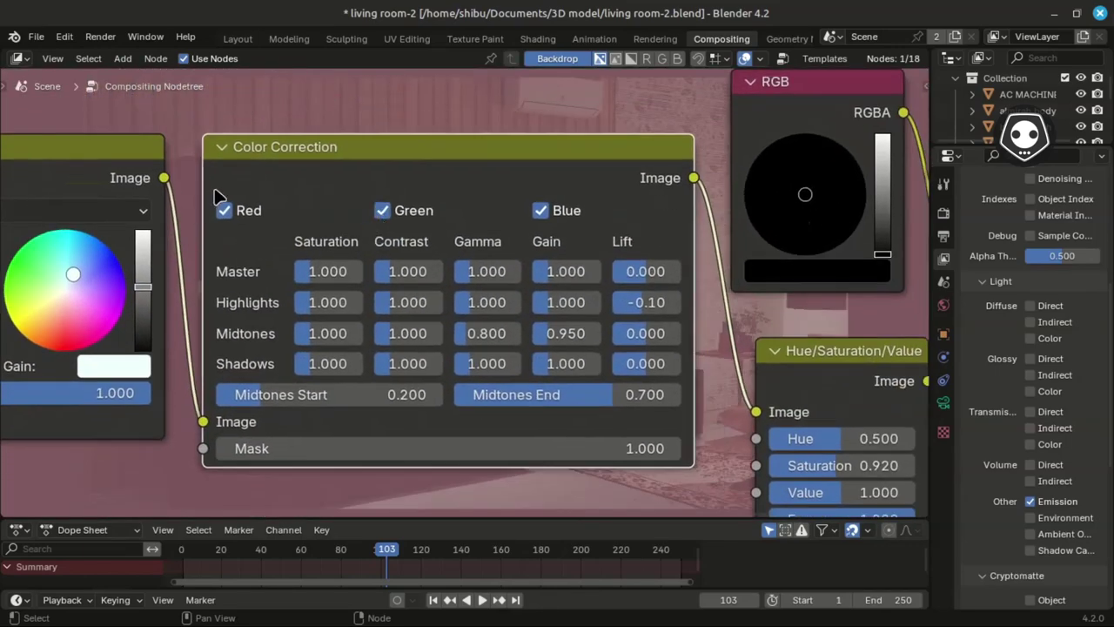
scroll(262, 259, "up", 1)
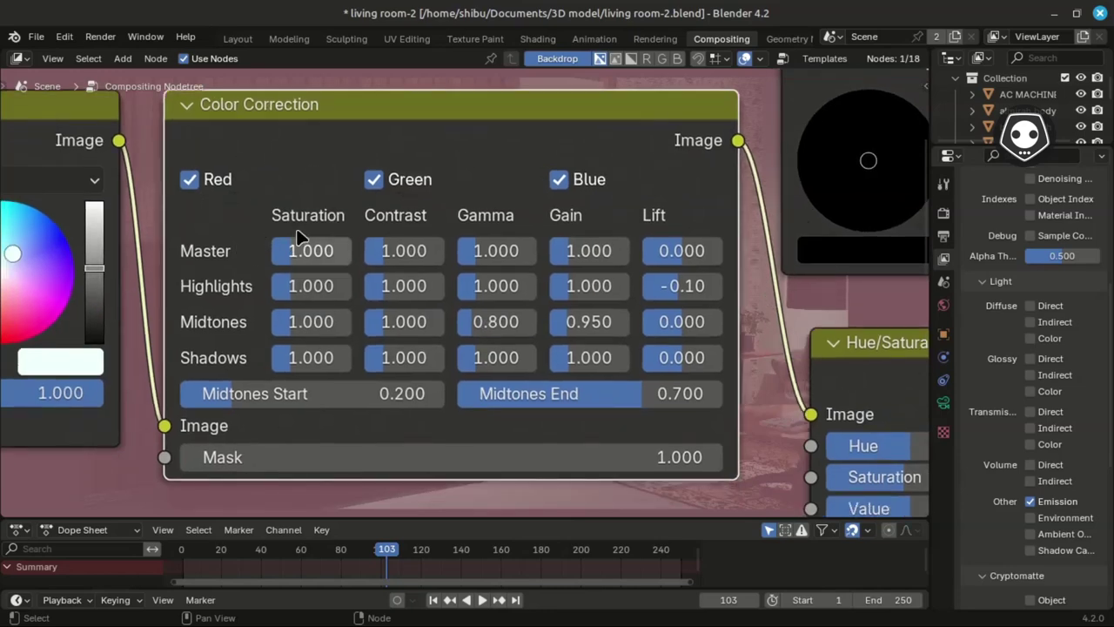
middle_click_drag(254, 204, 253, 212)
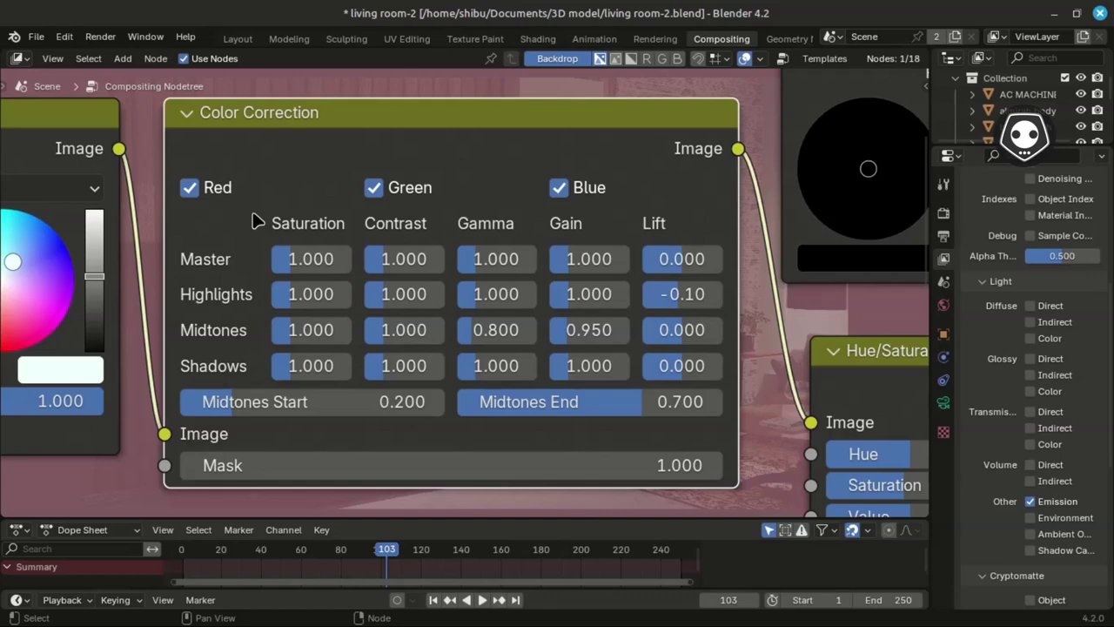
middle_click_drag(260, 225, 264, 228)
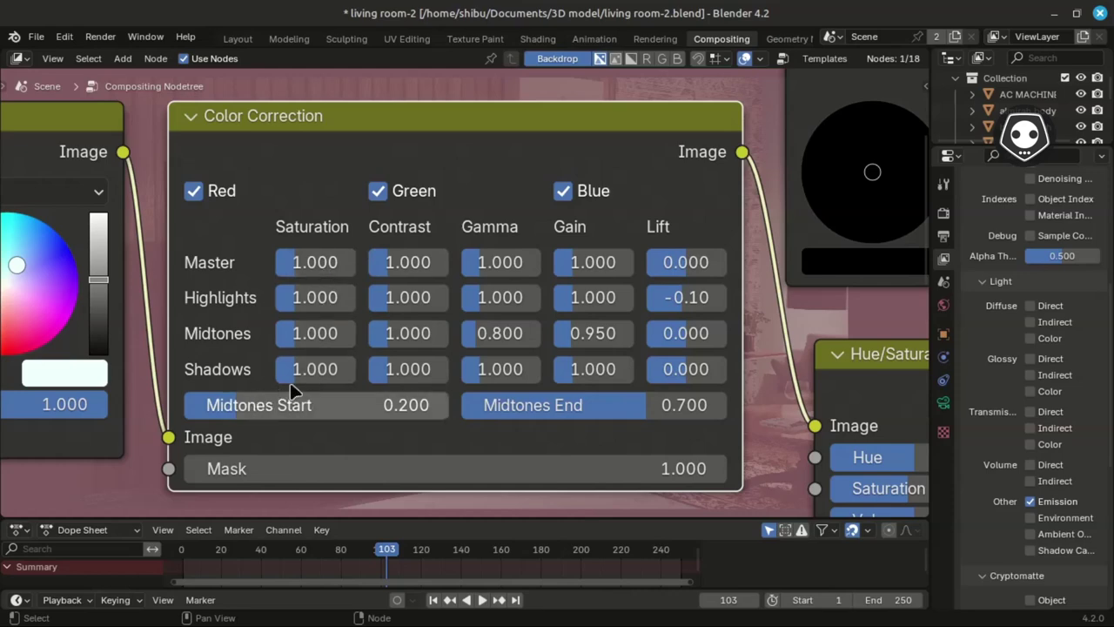
scroll(399, 263, "down", 1)
scroll(383, 263, "up", 2)
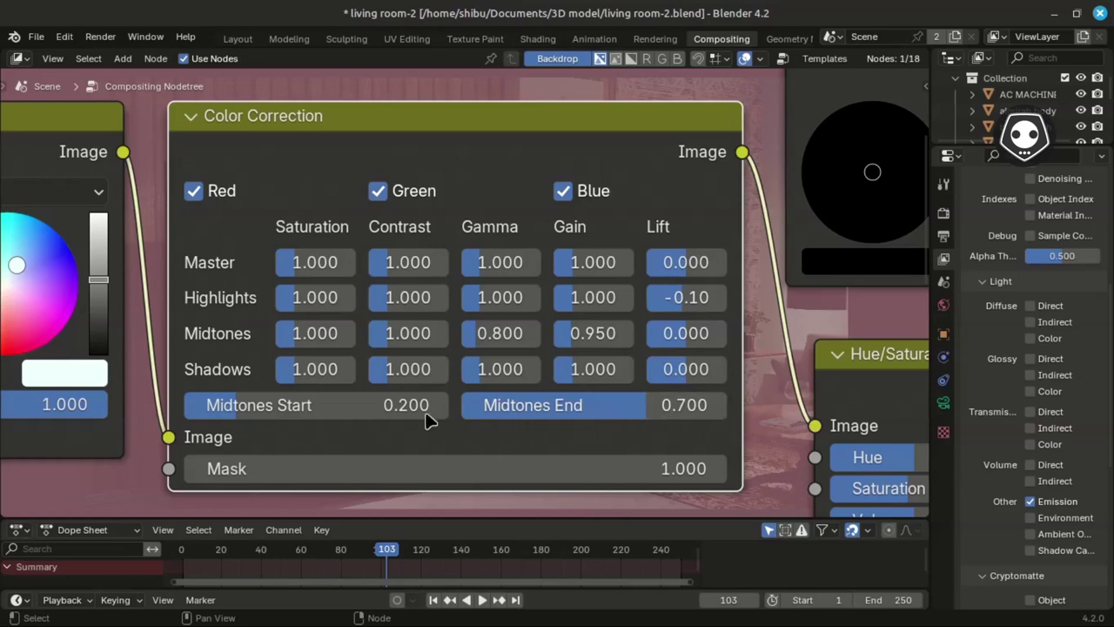
scroll(331, 417, "down", 1)
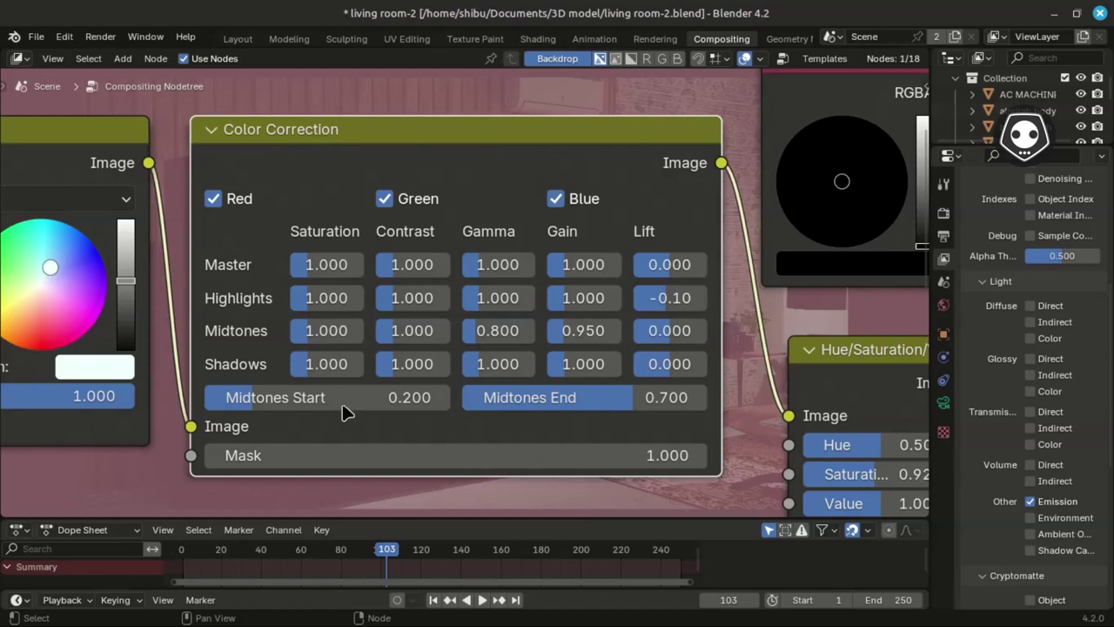
Mute and unmute the Hue/Saturation/Value node twice to compare its effect on the render backdrop.
scroll(508, 364, "down", 2)
middle_click_drag(509, 363, 251, 382)
scroll(184, 425, "up", 3)
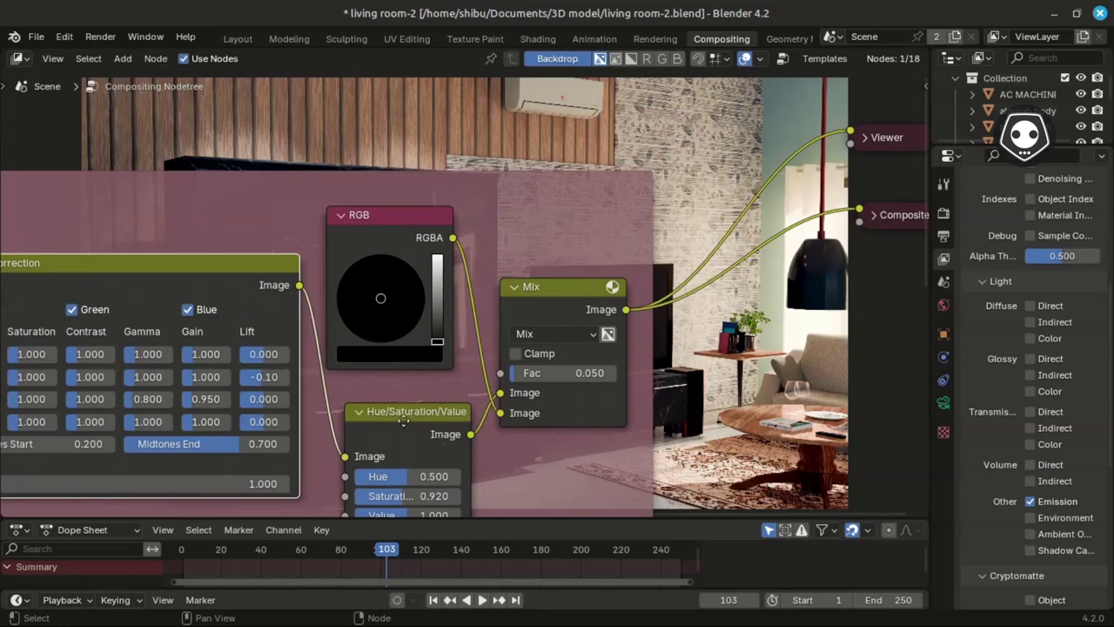
middle_click_drag(410, 430, 403, 413)
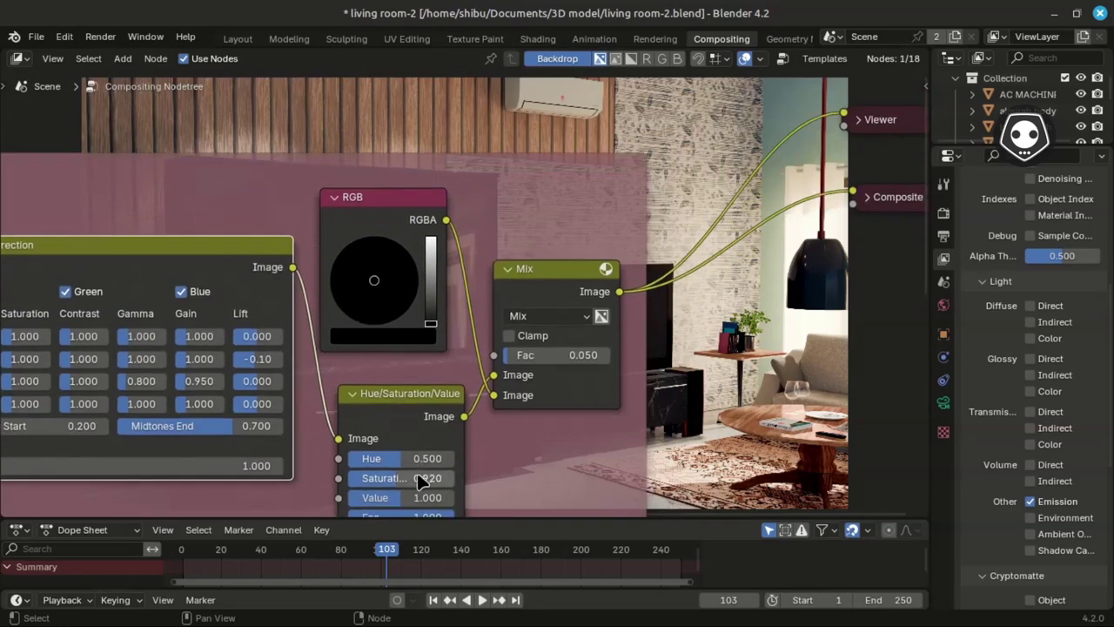
scroll(419, 474, "down", 4)
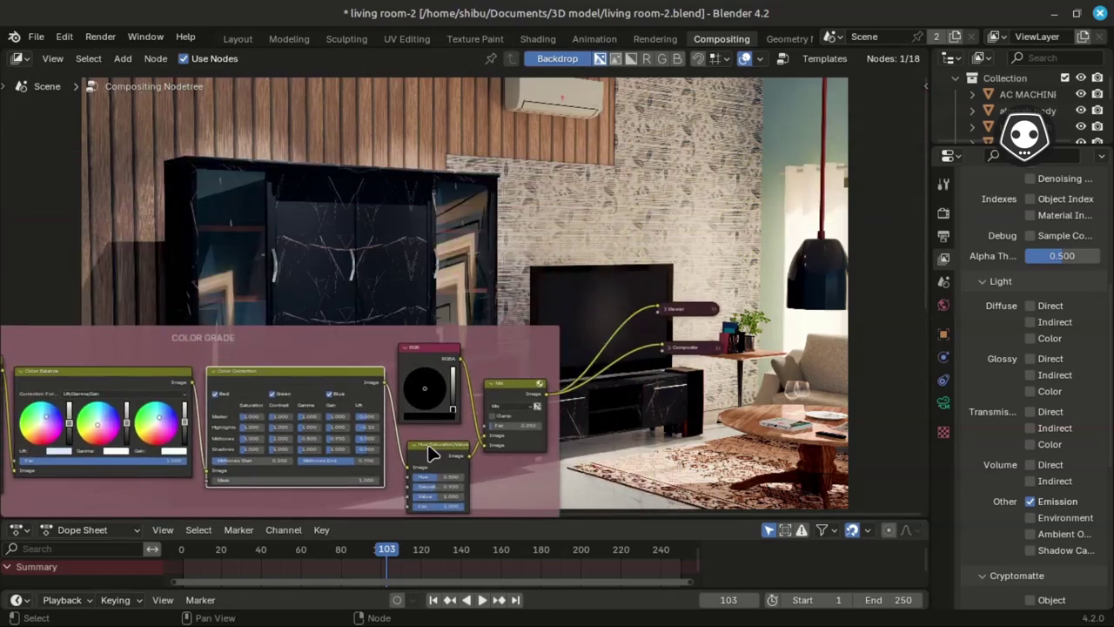
key("m")
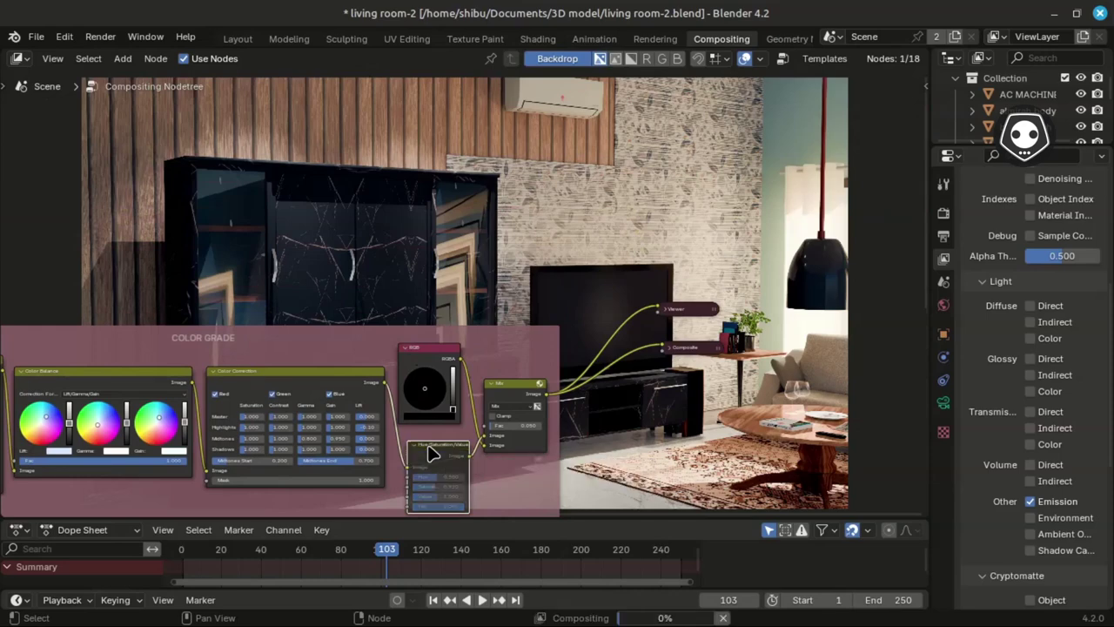
mouse_move(422, 339)
middle_mouse_down()
mouse_move(422, 456)
mouse_move(421, 334)
middle_mouse_up()
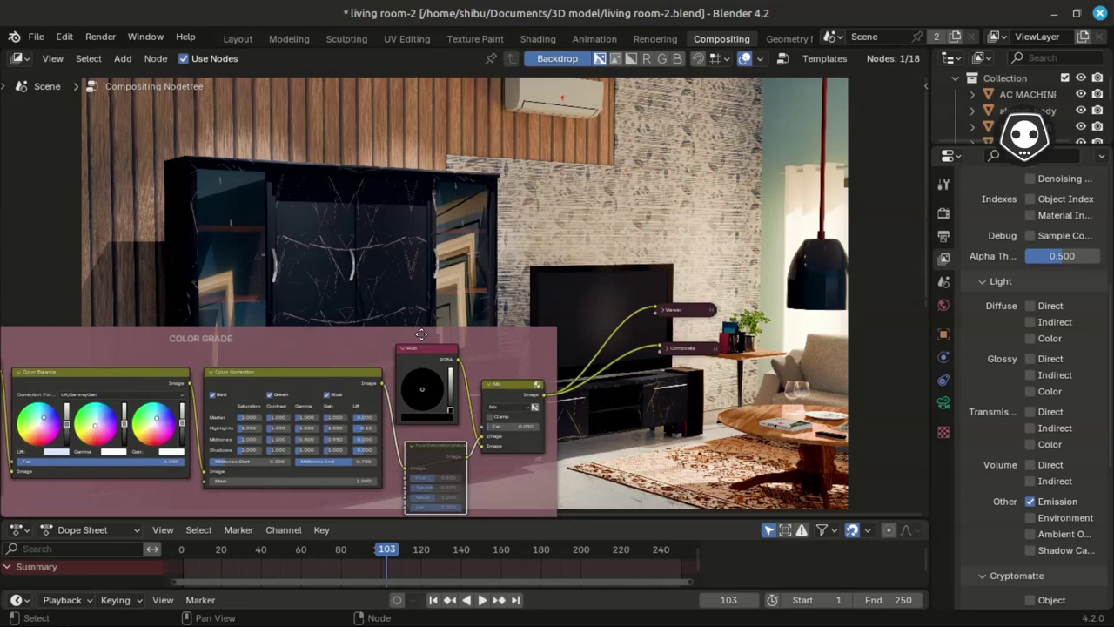
key("m")
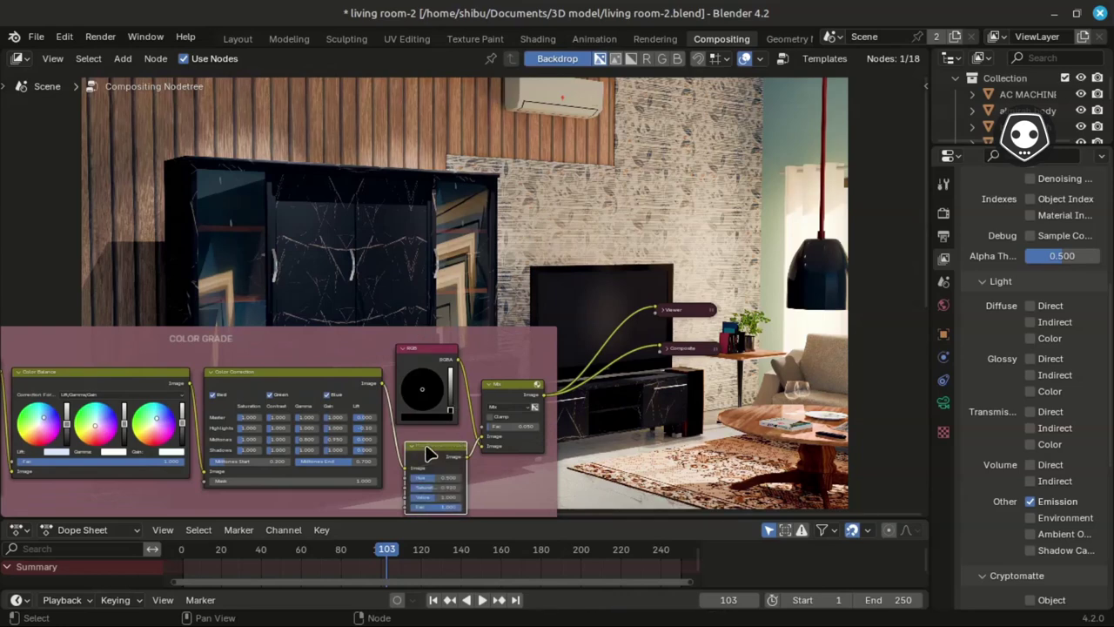
key("m")
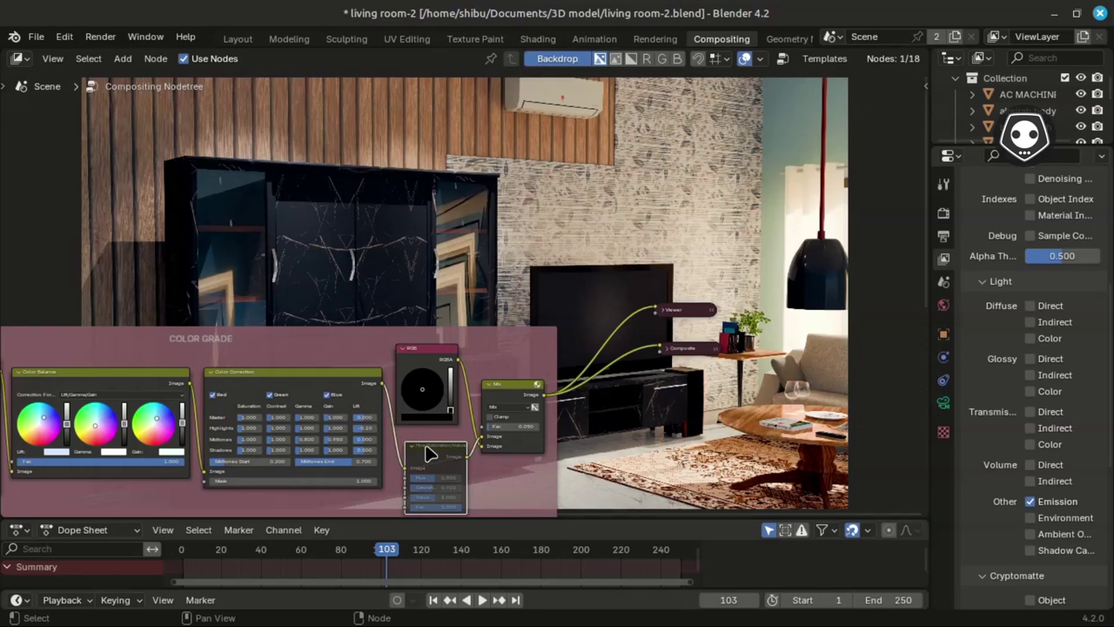
key("m")
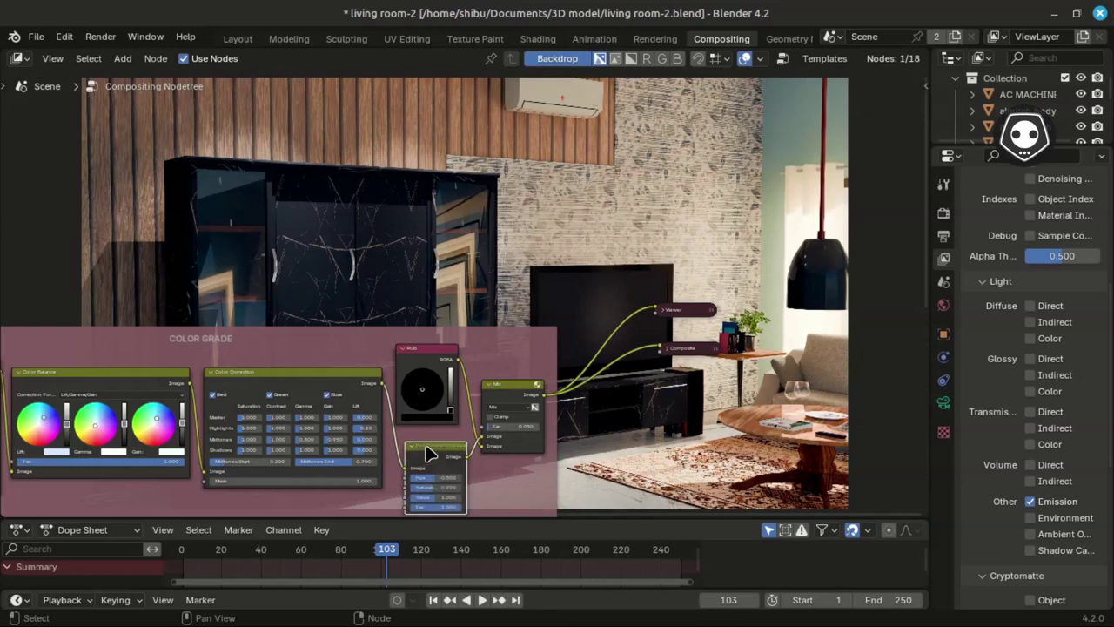
Set the Value of the Hue/Saturation/Value node to 0.9.
middle_click_drag(474, 255, 505, 242)
scroll(474, 431, "up", 3)
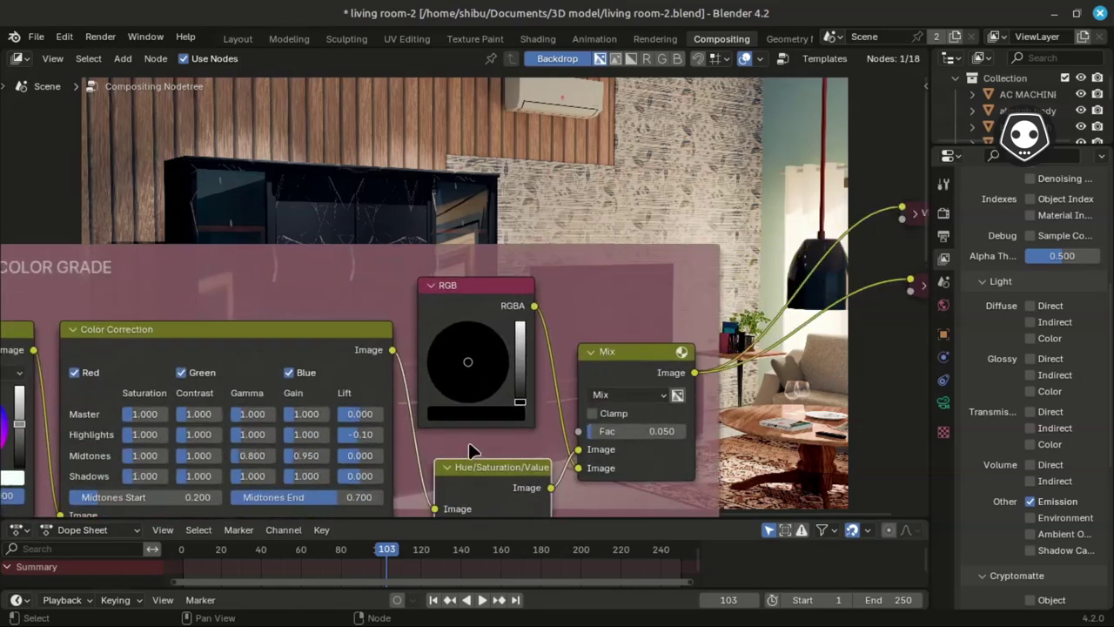
middle_click_drag(468, 441, 464, 253)
scroll(495, 387, "up", 2)
middle_click_drag(495, 387, 264, 419)
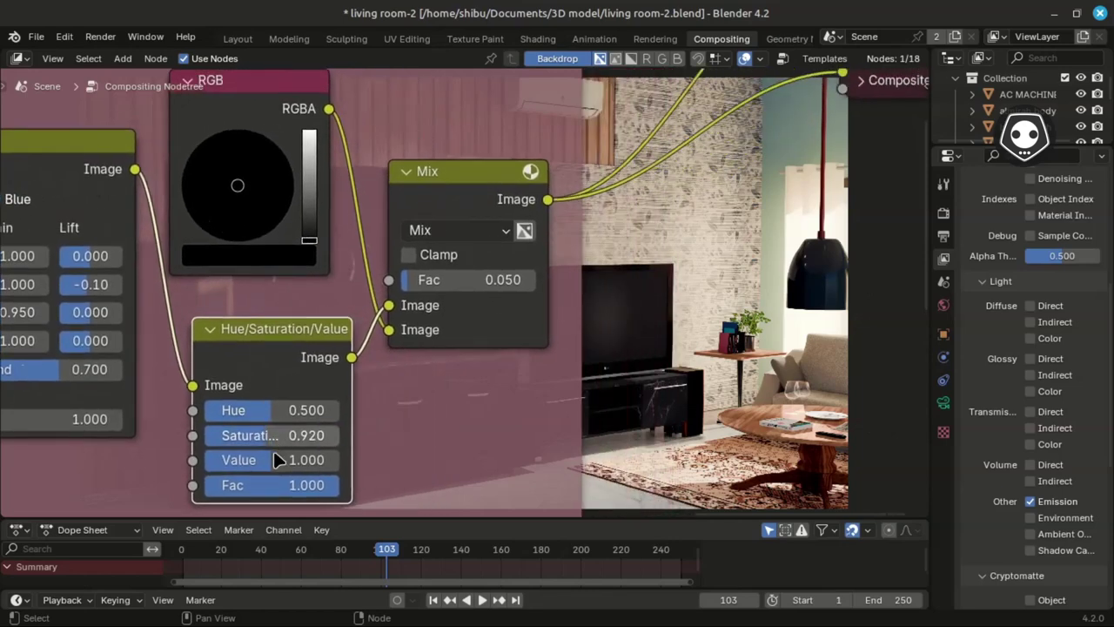
left_click(273, 456)
key("BackSpace")
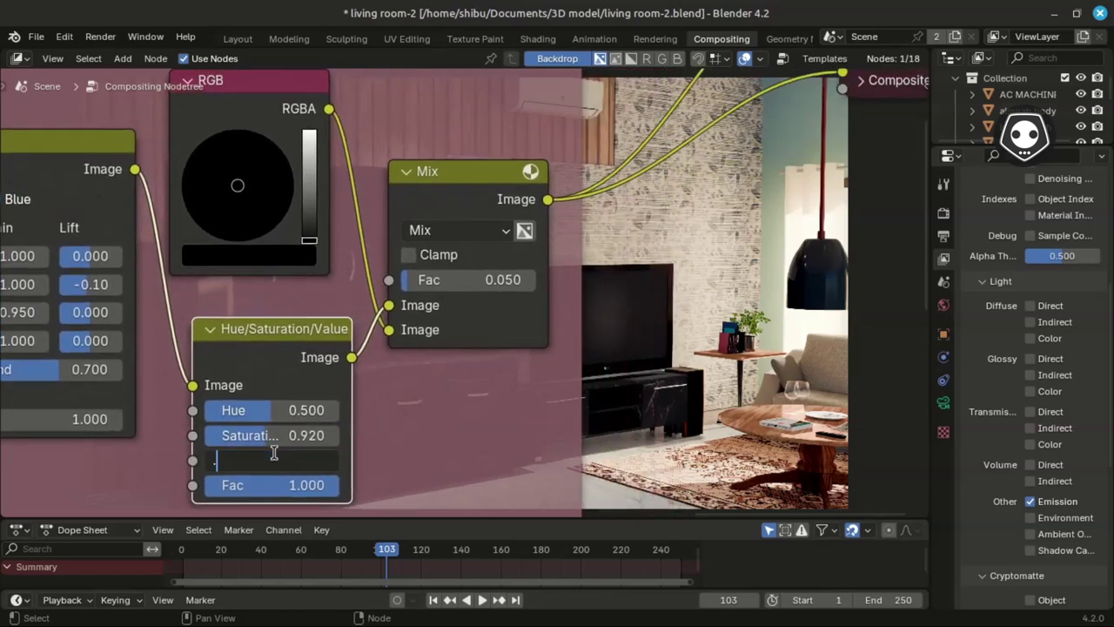
type(".9")
key("Return")
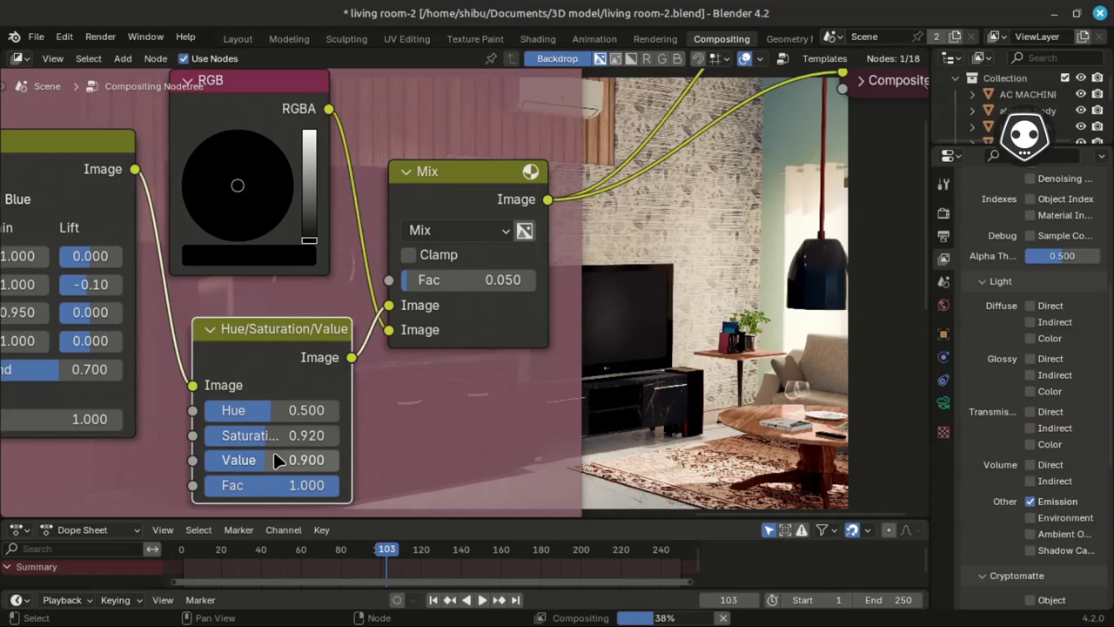
Compare the render backdrop with the Hue/Saturation/Value node muted and unmuted to judge the lowered Value.
scroll(359, 196, "down", 2)
middle_click_drag(358, 195, 333, 341)
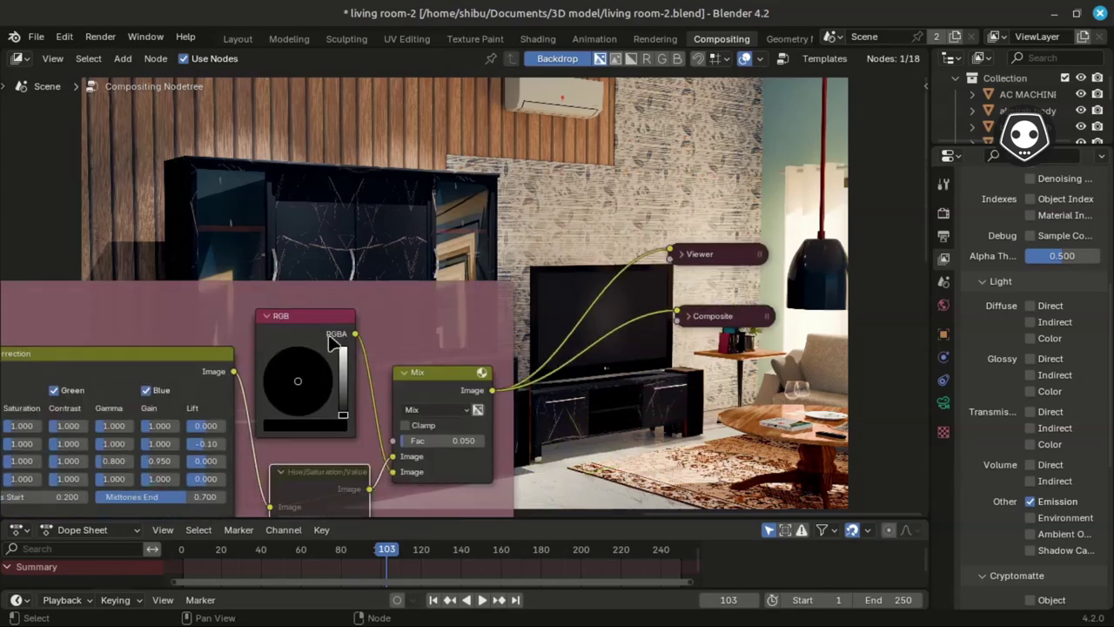
left_click(296, 475)
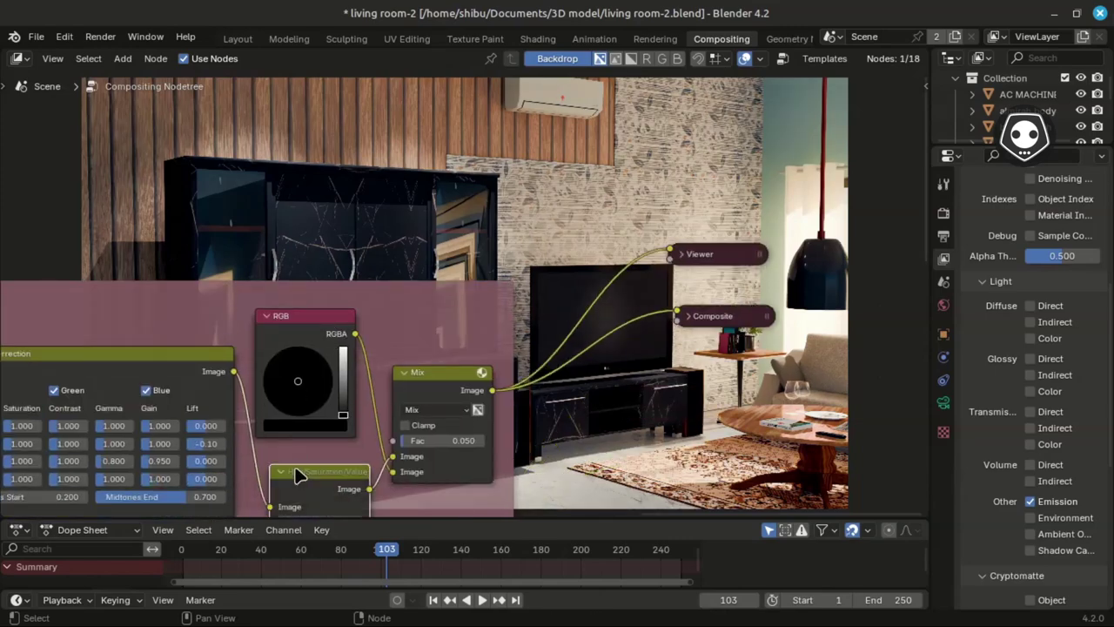
Set the Value of the Hue/Saturation/Value node back to 1.
middle_click_drag(296, 474, 366, 244)
scroll(384, 348, "up", 4)
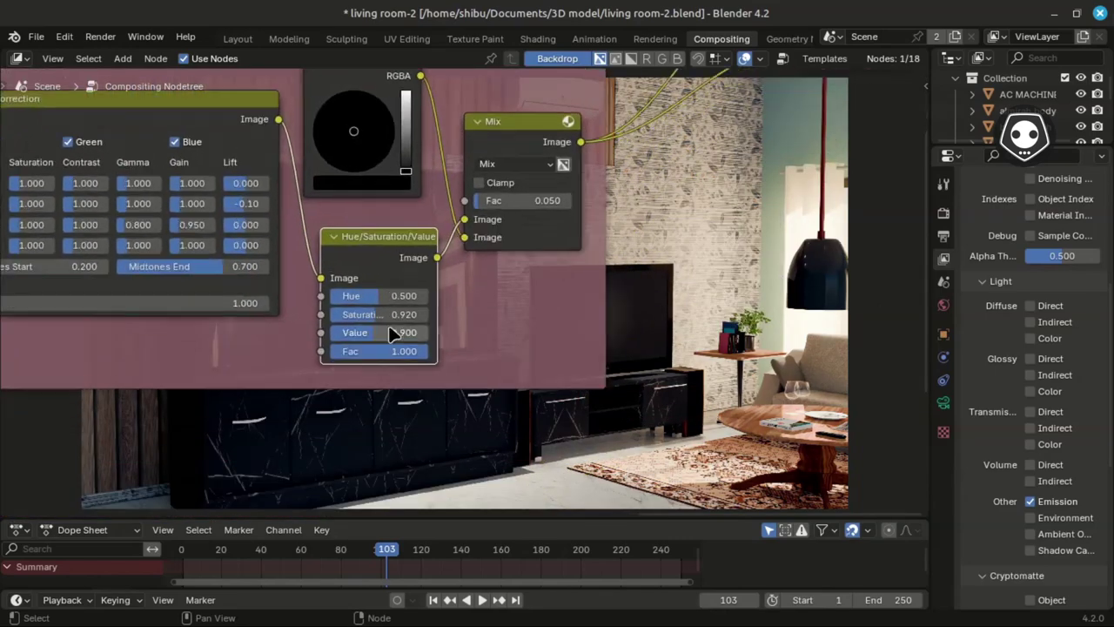
scroll(383, 359, "up", 1)
double_click(352, 352)
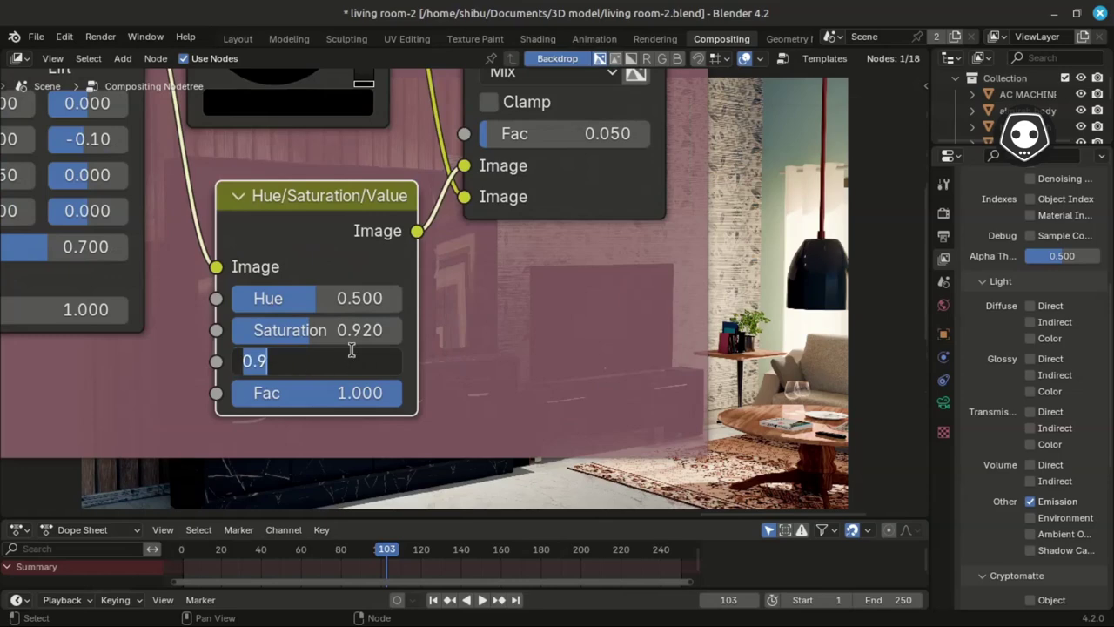
type("1")
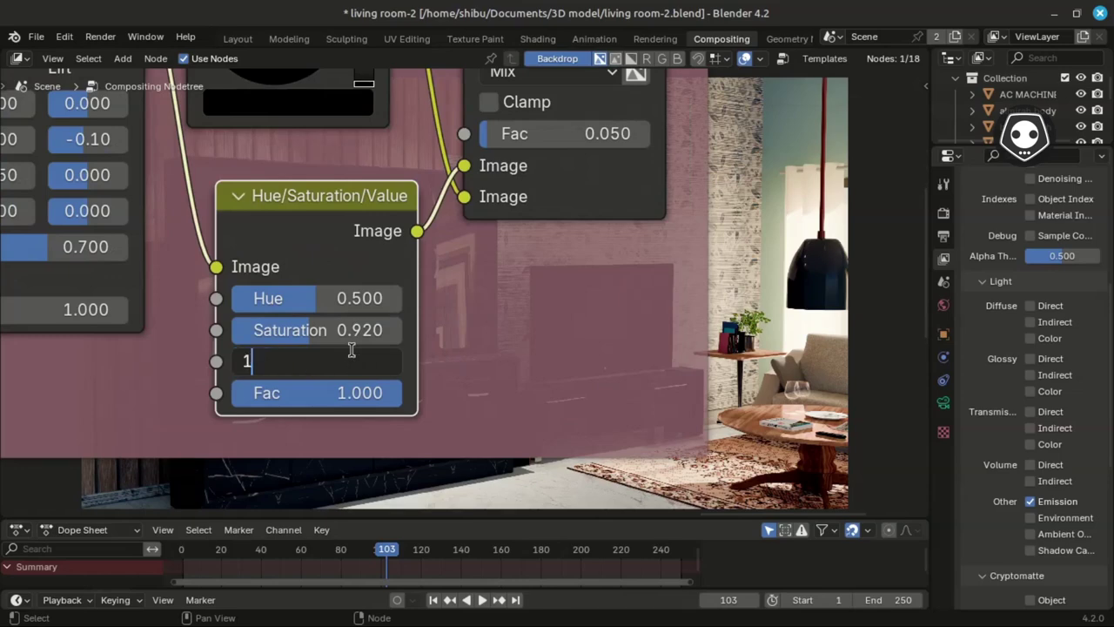
key("Return")
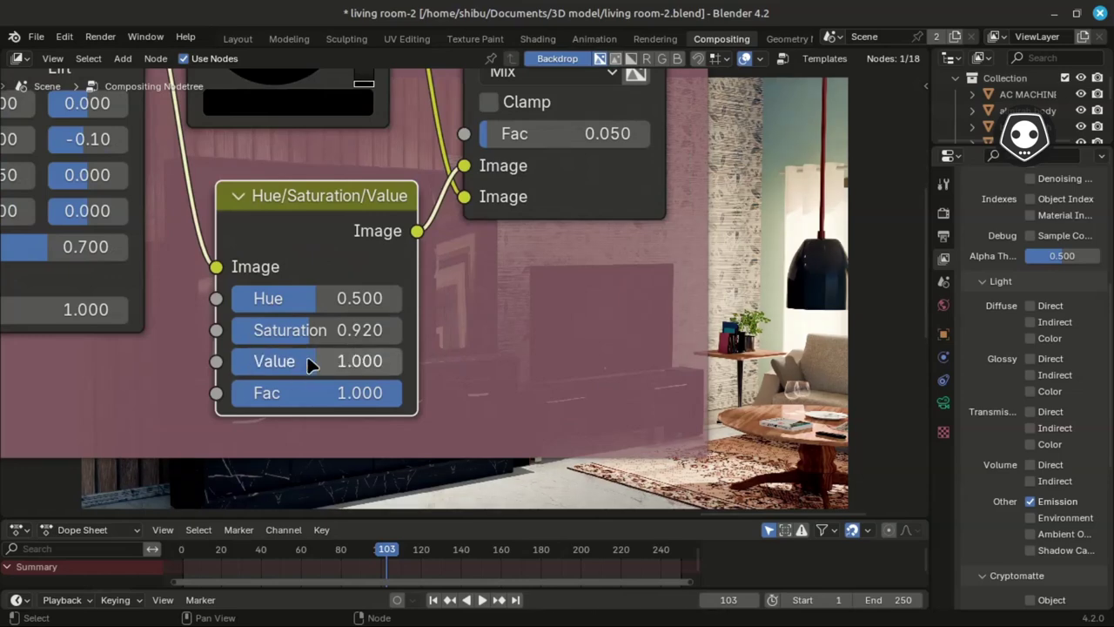
Inspect the Mix node and the RGB node's color that feeds it, and view the graded render backdrop.
scroll(327, 344, "down", 3)
middle_click_drag(461, 241, 412, 416)
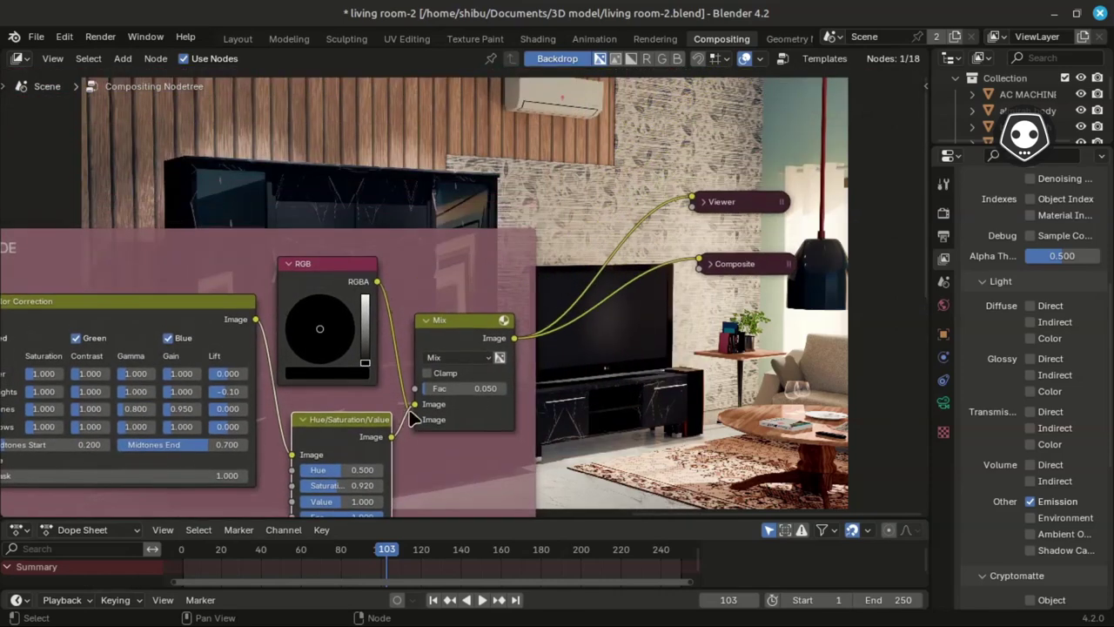
left_click(449, 324)
mouse_move(451, 327)
left_mouse_down()
mouse_move(443, 319)
mouse_move(456, 333)
left_mouse_up()
scroll(326, 347, "up", 1)
scroll(326, 346, "up", 1)
left_click(267, 257)
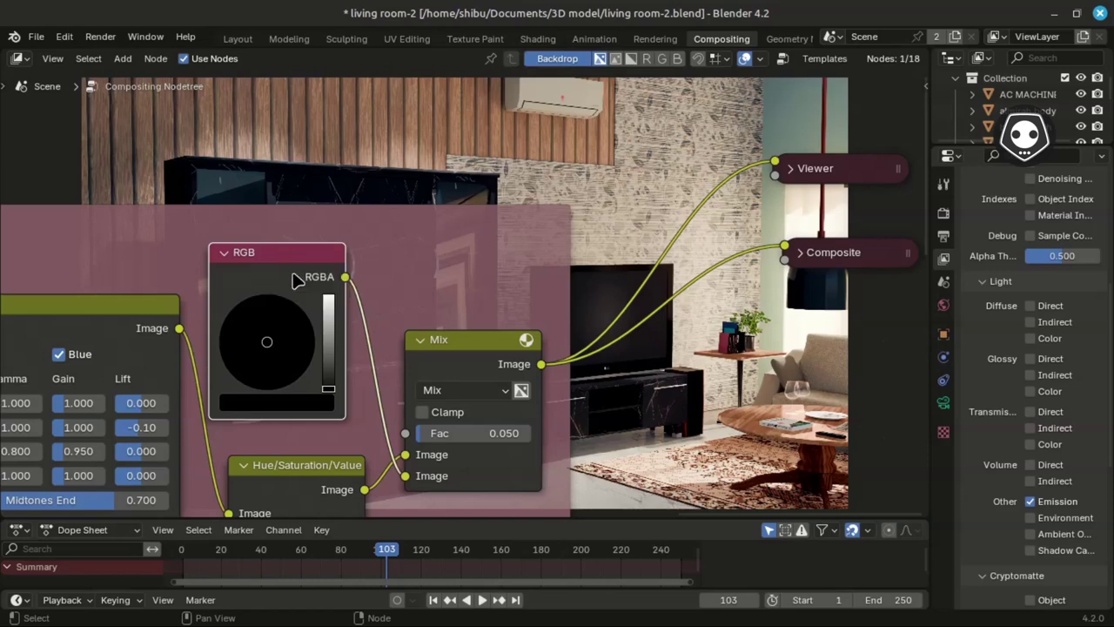
left_click(303, 411)
scroll(461, 326, "down", 2)
middle_click_drag(331, 331, 334, 423)
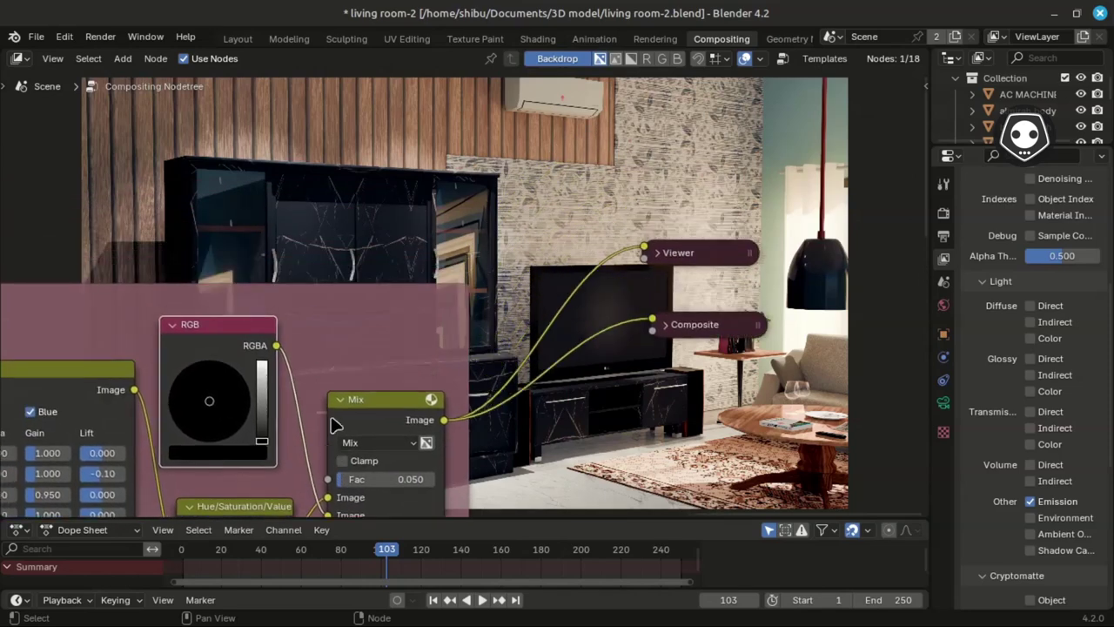
scroll(335, 423, "down", 2)
scroll(366, 383, "up", 5, "shift")
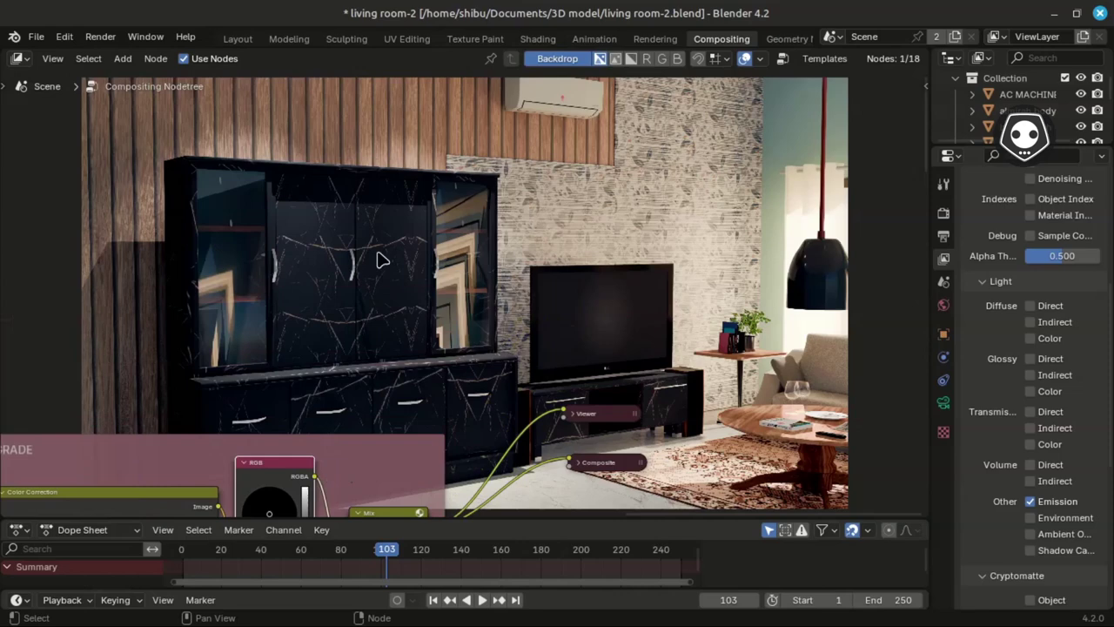
Set the Fac of the Mix node that blends in the RGB color to 0.1 and check the render backdrop.
scroll(360, 458, "down", 2, "shift")
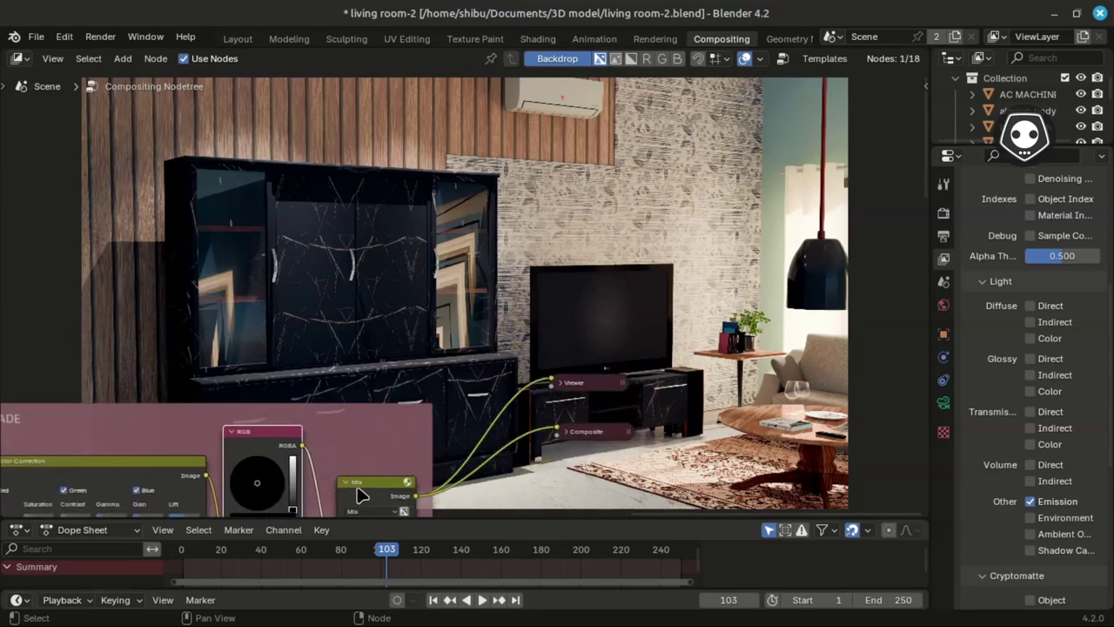
middle_click_drag(370, 346, 378, 442)
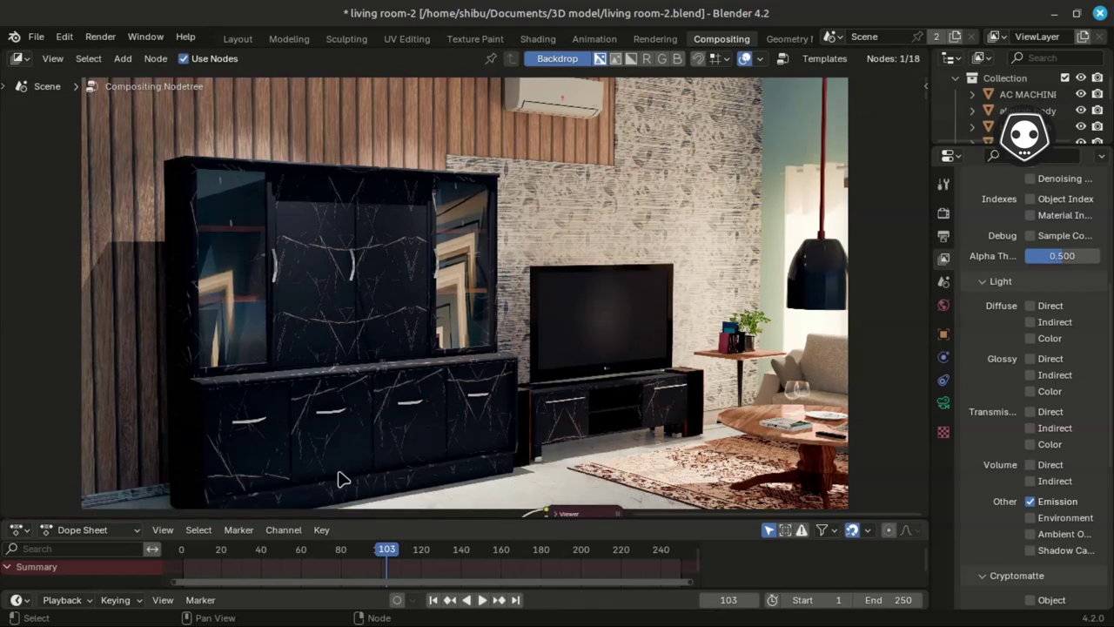
middle_click_drag(340, 475, 365, 292)
scroll(363, 289, "up", 2)
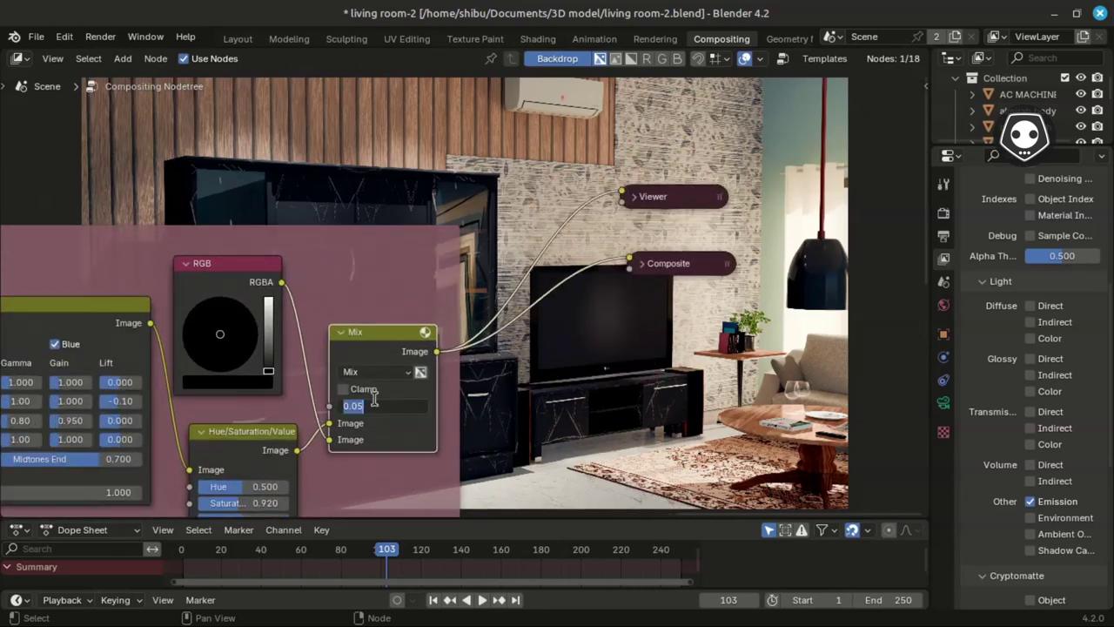
key("BackSpace")
type(".1")
key("Return")
scroll(524, 169, "down", 1)
scroll(524, 171, "up", 3, "shift")
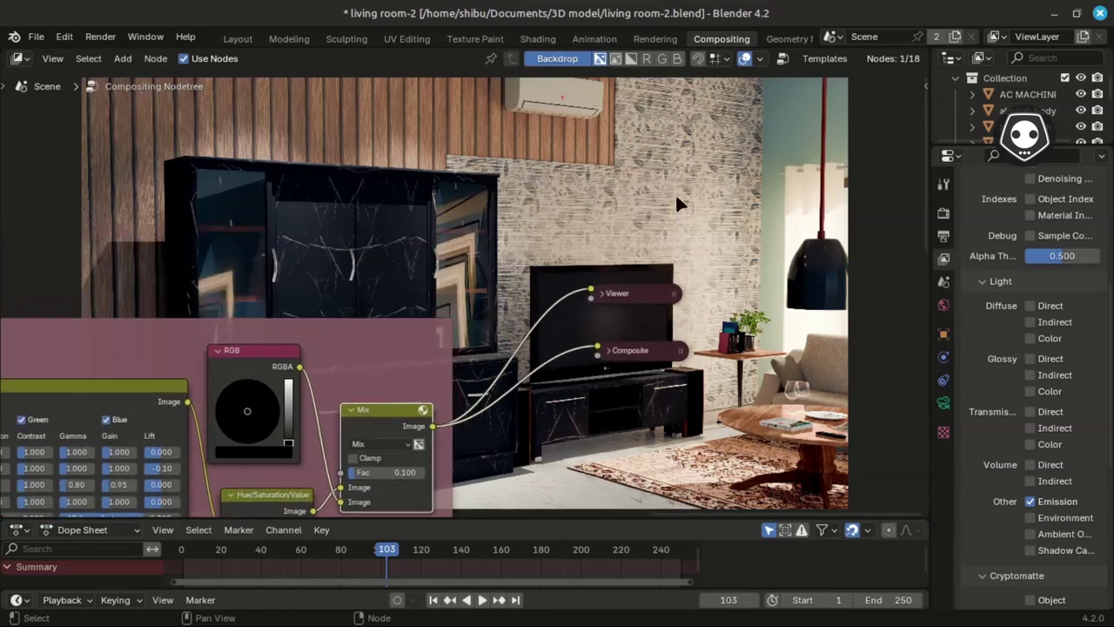
Set the Fac of the final Mix node to 0.2.
middle_click_drag(496, 241, 527, 146)
scroll(439, 410, "up", 1)
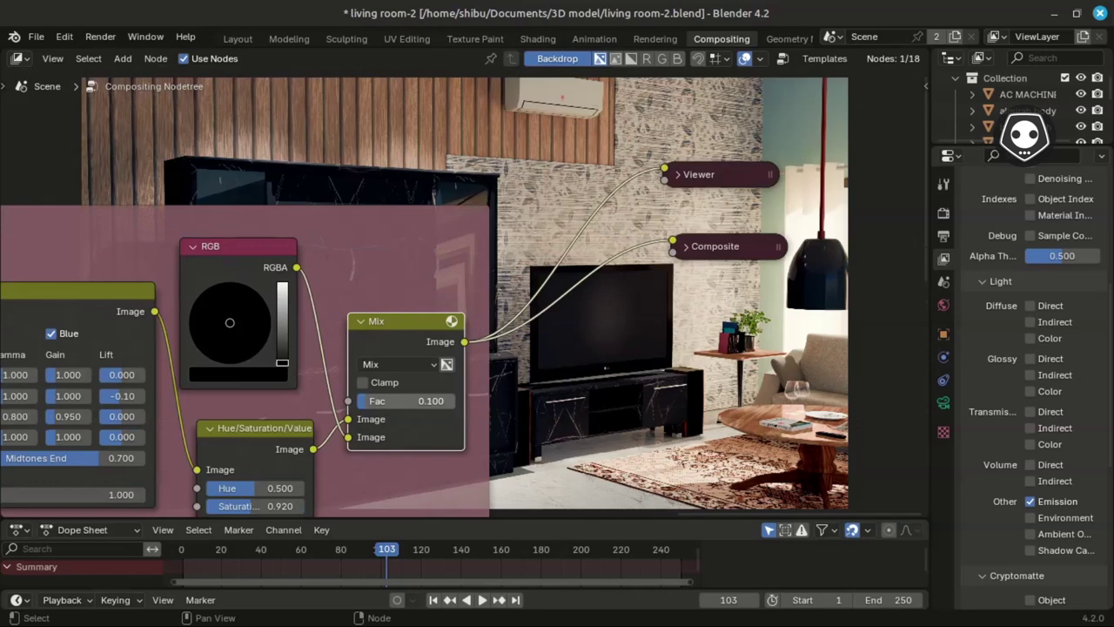
left_click(412, 398)
type("0.2")
key("Return")
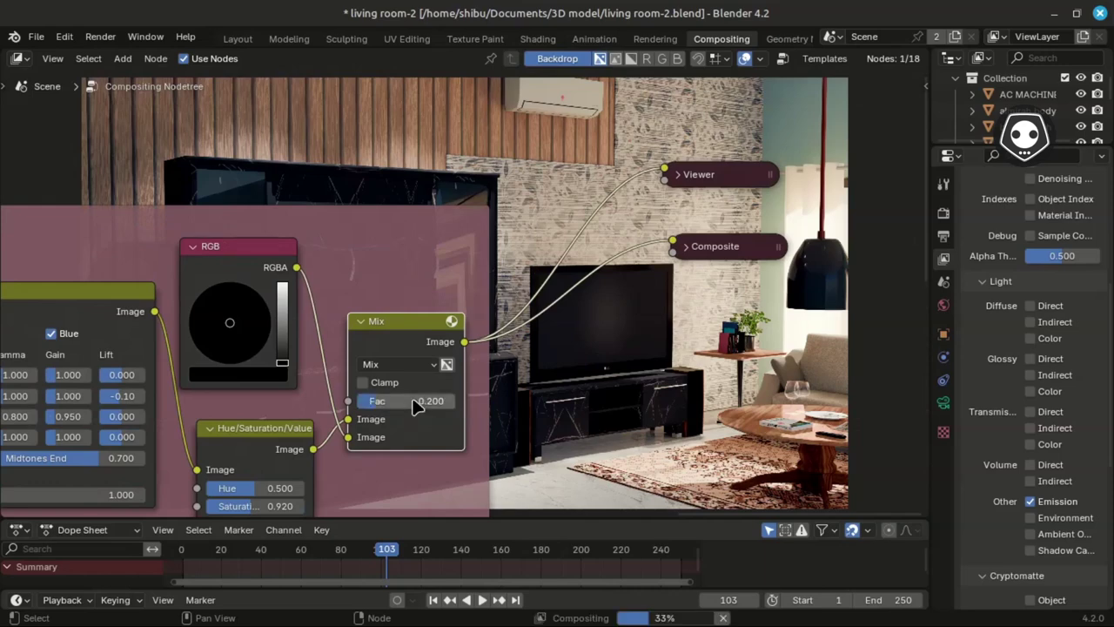
Set the Fac of the final Mix node back to 0.05.
middle_click_drag(531, 280, 628, 138)
left_click(502, 328)
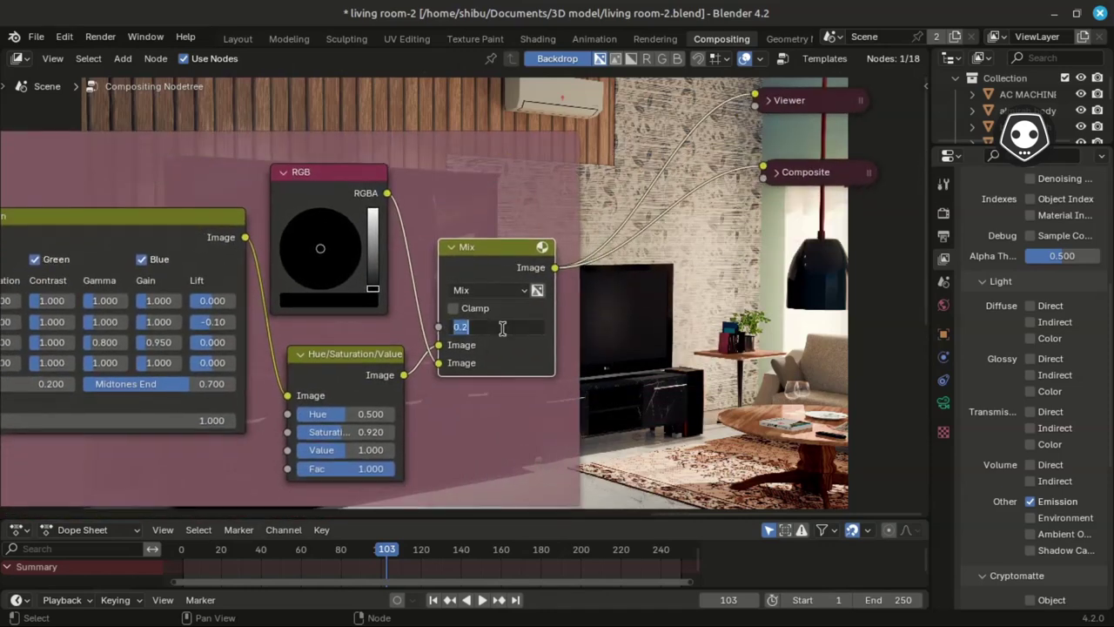
type(".05")
key("Return")
scroll(528, 267, "down", 2)
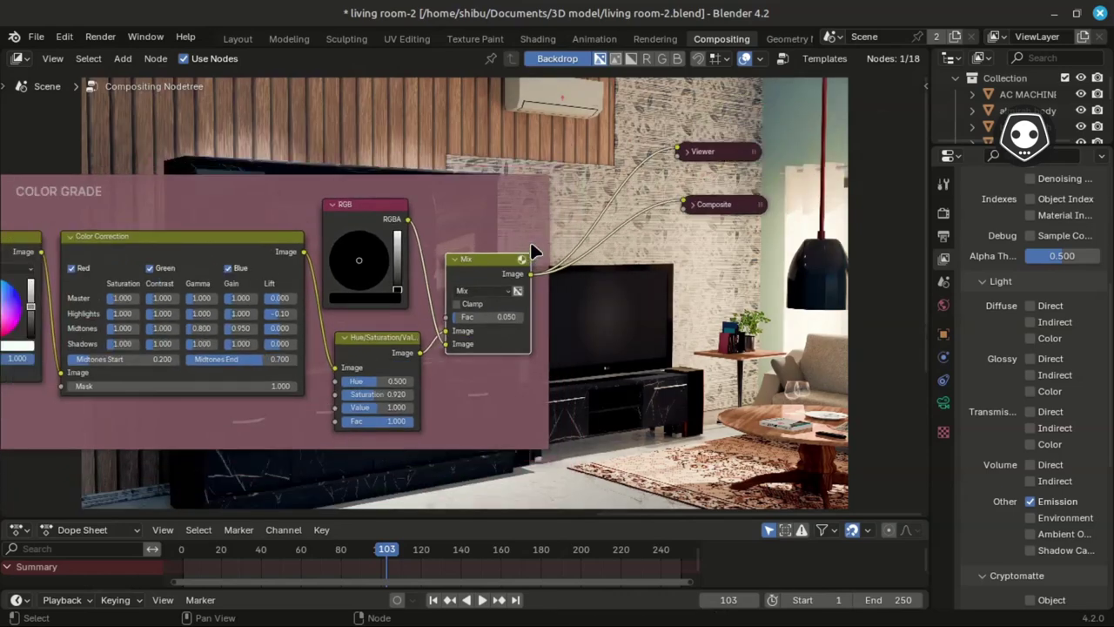
Examine the graded render backdrop on its own and against the color grade and emission glare node groups.
middle_click_drag(531, 180, 548, 370)
scroll(530, 337, "down", 2)
scroll(552, 365, "down", 1)
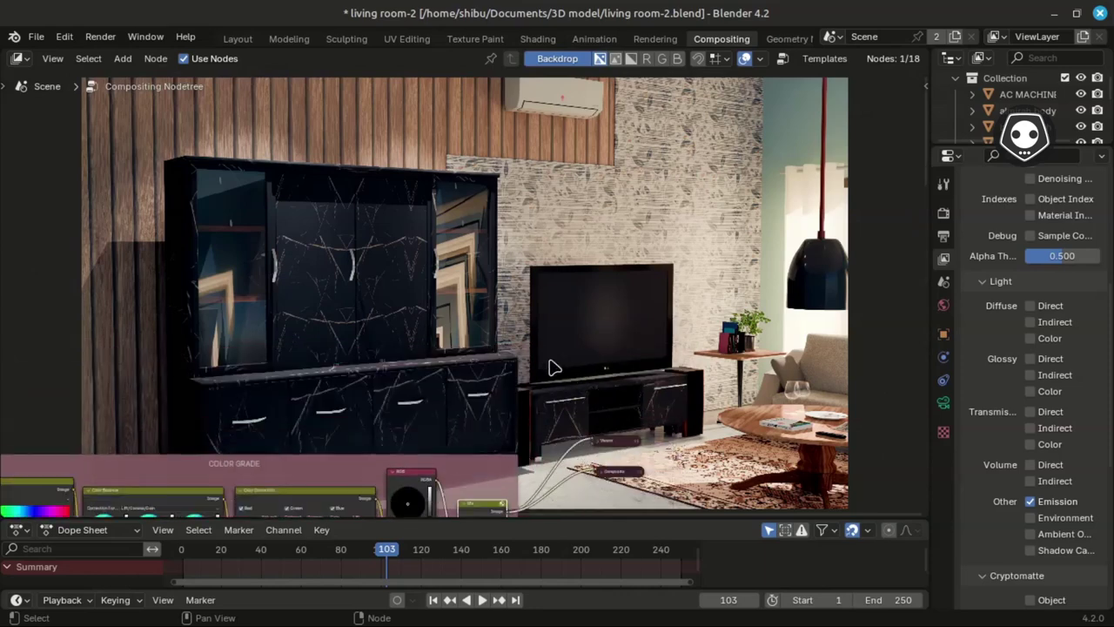
scroll(551, 366, "up", 1)
middle_click_drag(466, 400, 673, 212)
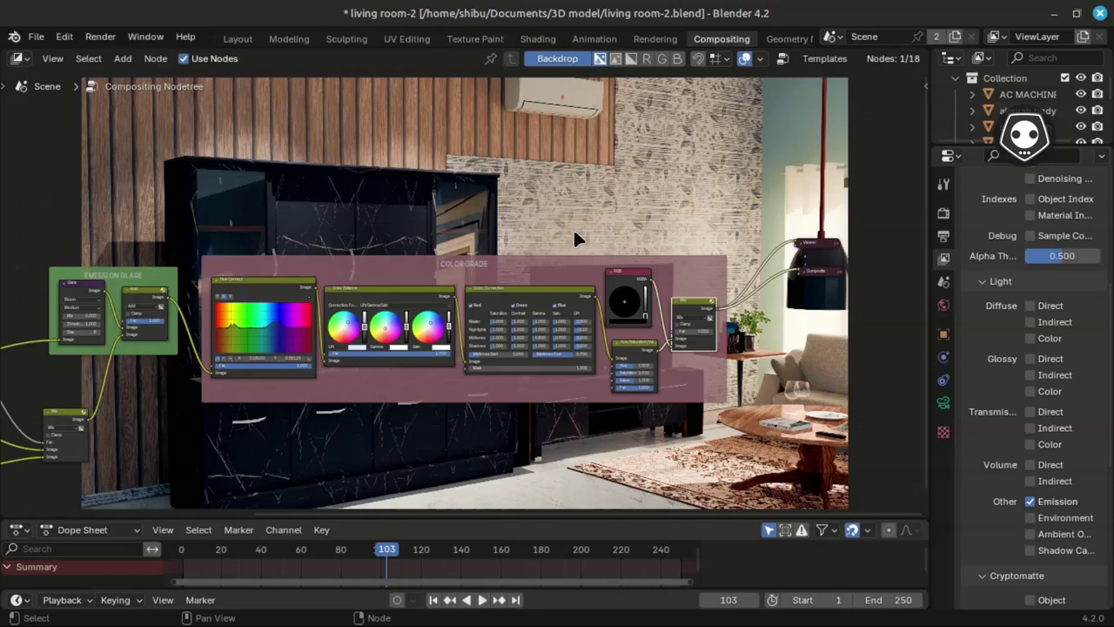
scroll(567, 235, "down", 1)
middle_click_drag(565, 240, 511, 429)
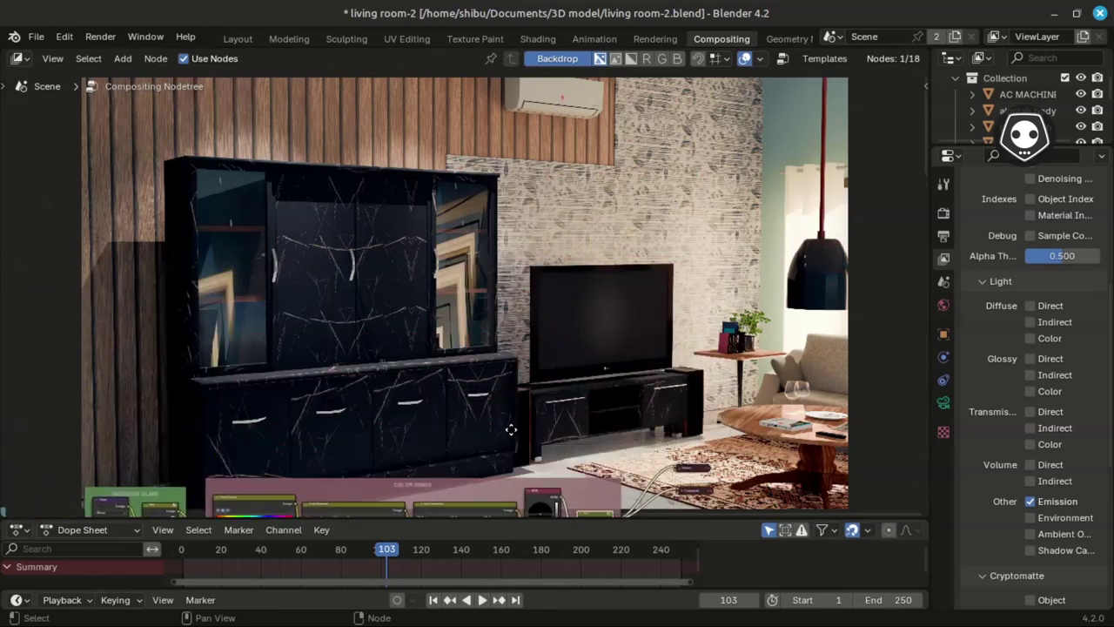
scroll(537, 340, "down", 1)
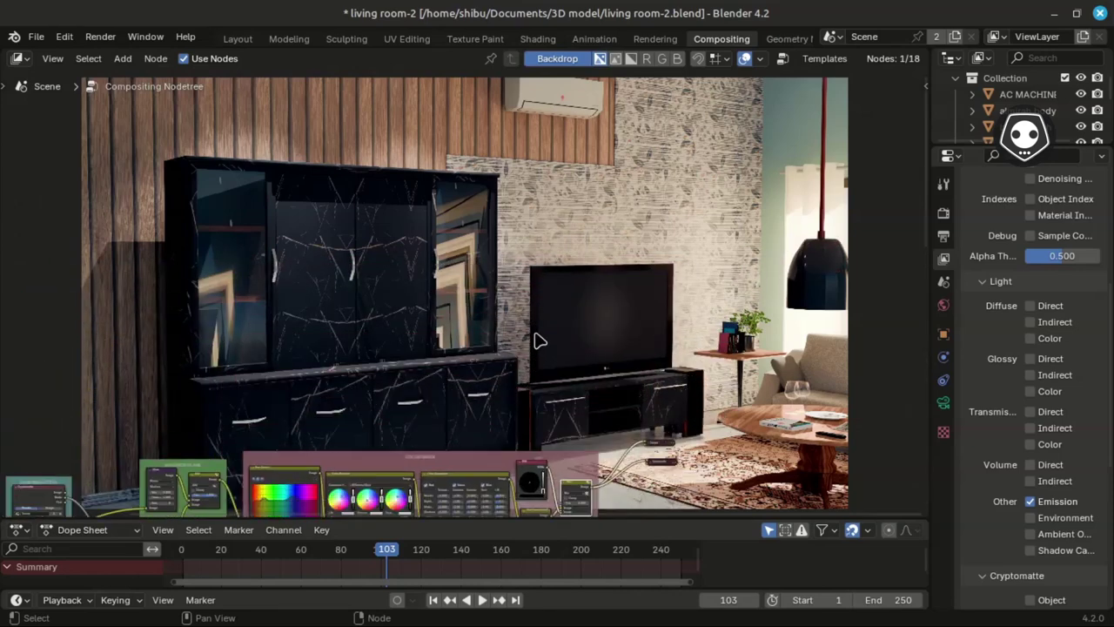
middle_click_drag(551, 326, 494, 421)
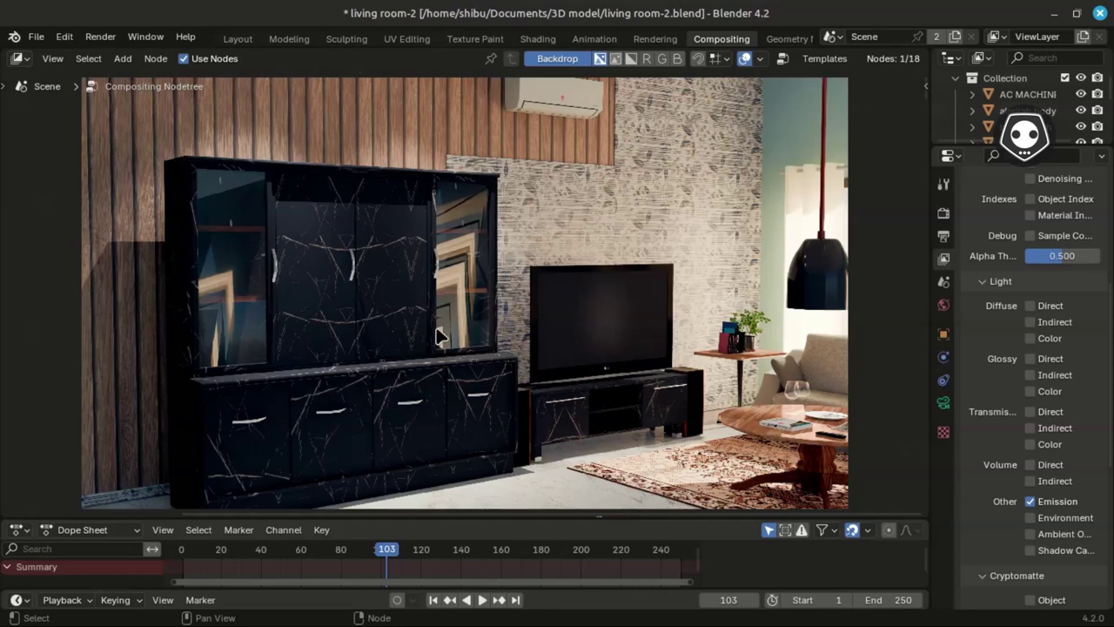
middle_click_drag(439, 337, 558, 233)
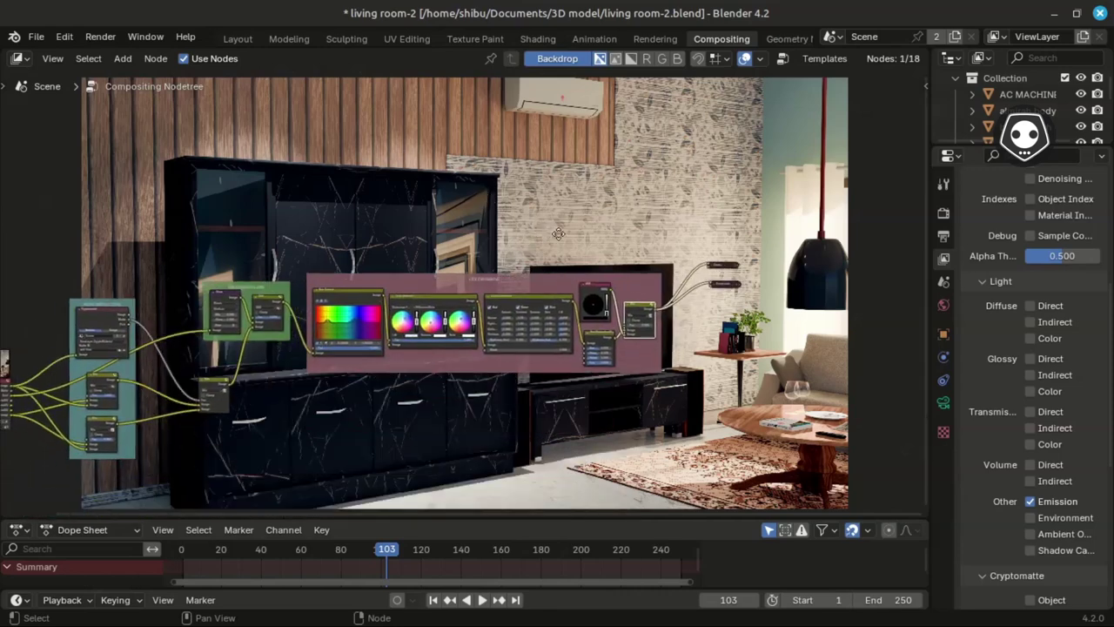
Turn off the render backdrop and bring the noise reduction, emission glare and color grade groups into view.
left_click(570, 58)
scroll(594, 298, "up", 2)
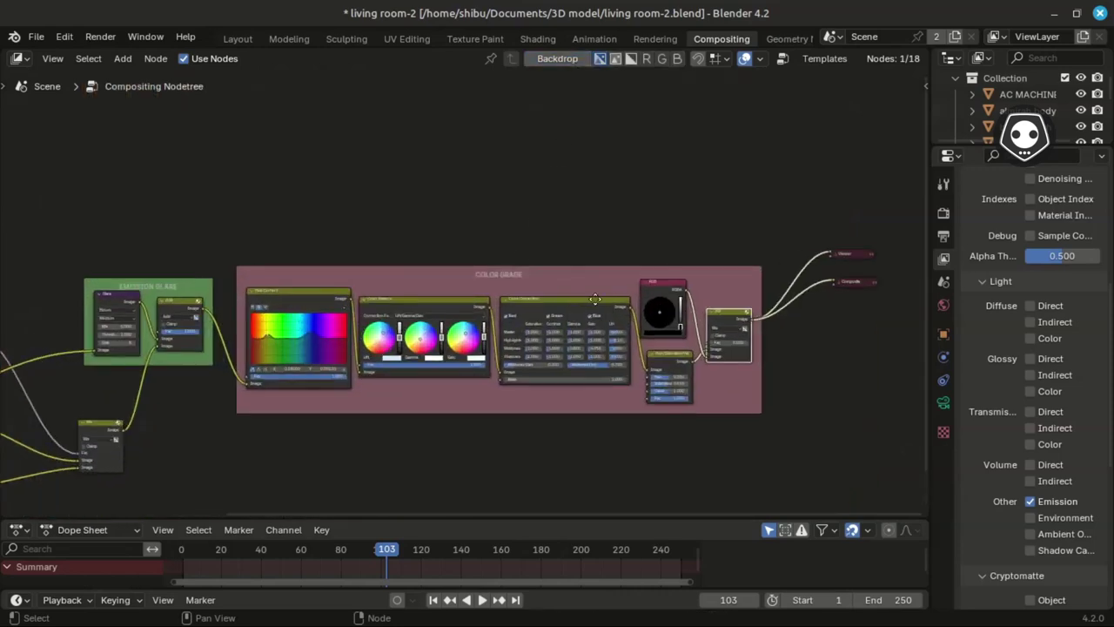
middle_click_drag(595, 299, 714, 275)
middle_click_drag(267, 373, 455, 319)
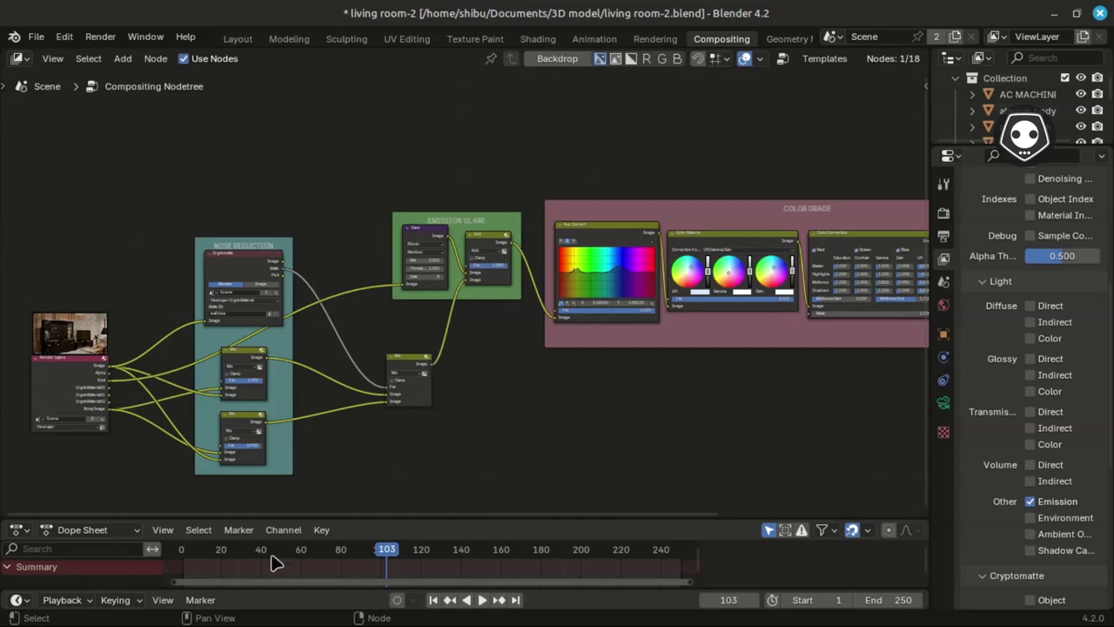
Switch to the Layout workspace, enlarge the timeline area and change it to a Shader Editor.
mouse_move(197, 29)
left_click(237, 38)
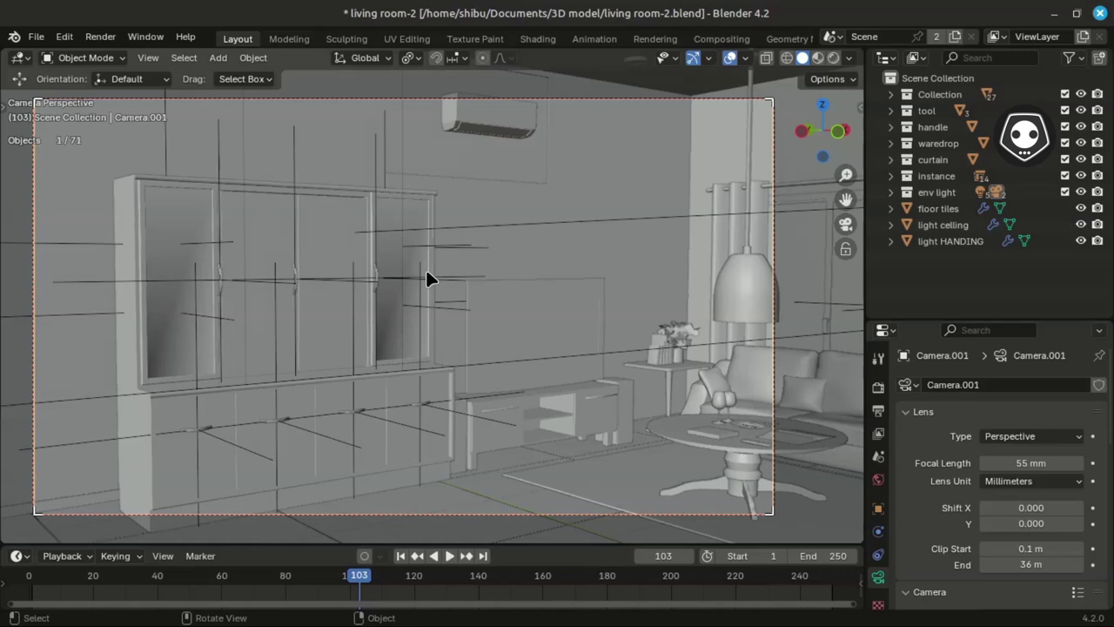
left_click_drag(327, 542, 330, 391)
left_click(17, 406)
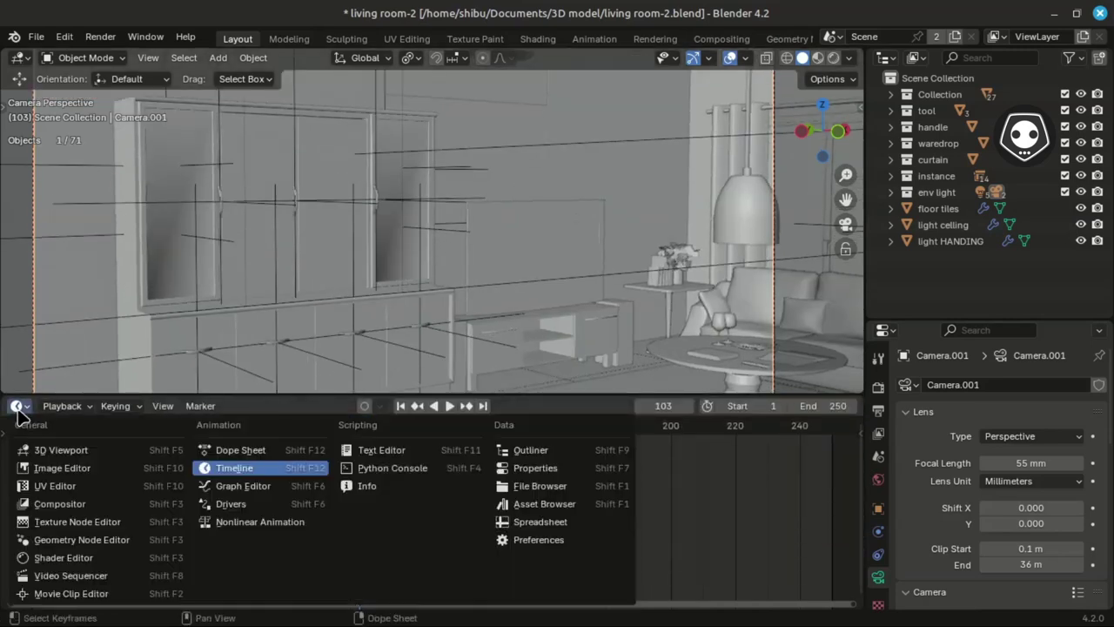
left_click(69, 559)
Set the Shader Editor to the World shader type and inspect its Sky Texture and Background nodes.
left_click(74, 409)
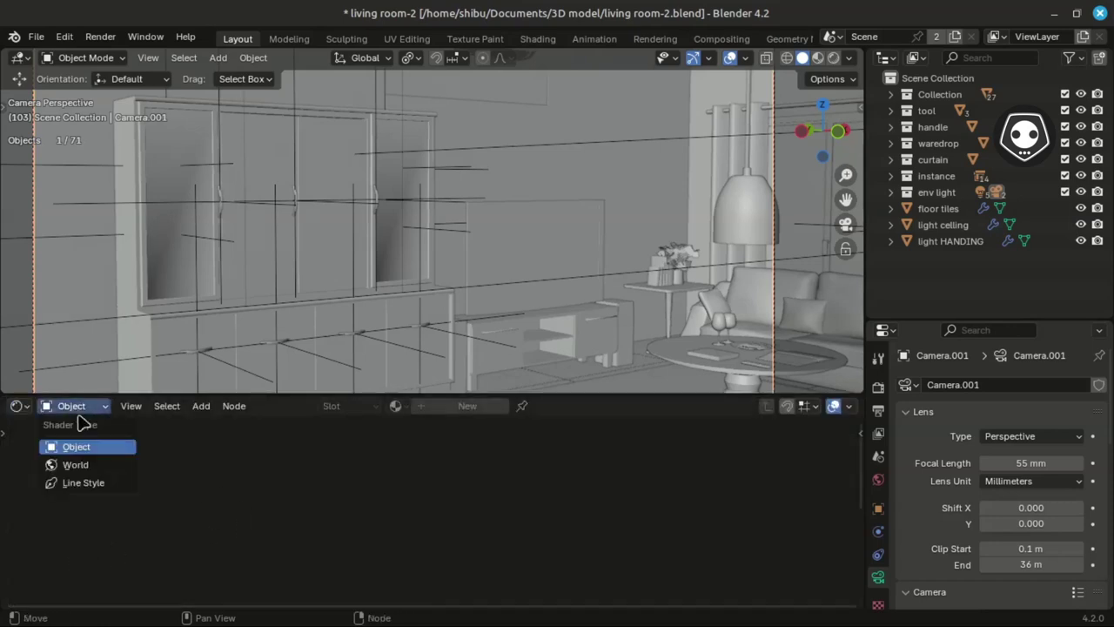
left_click(98, 466)
scroll(322, 513, "down", 2)
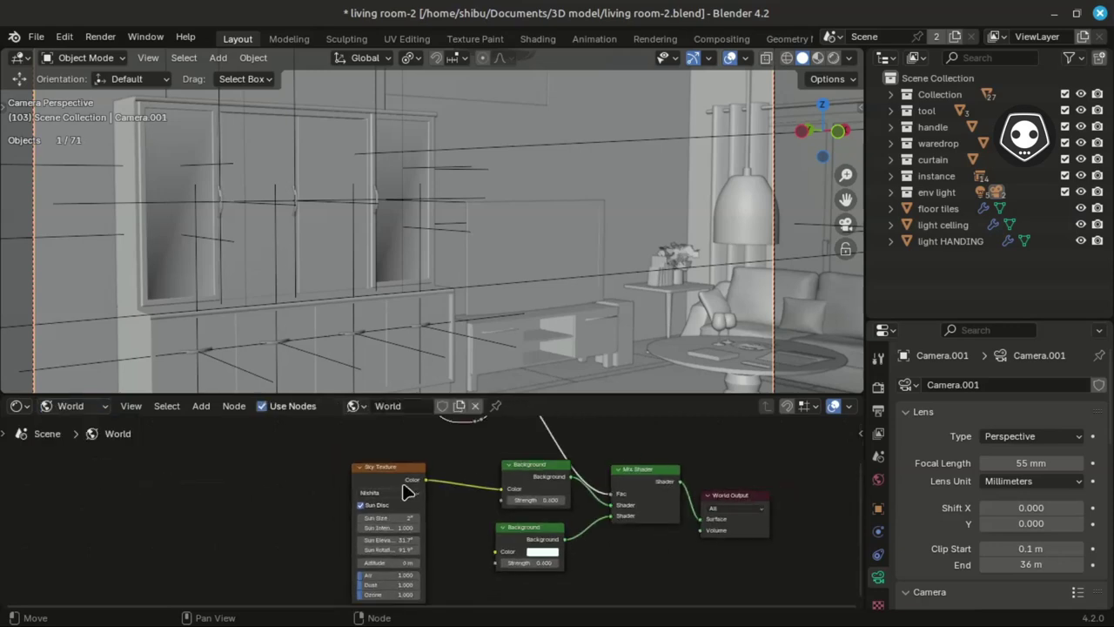
scroll(357, 526, "up", 2)
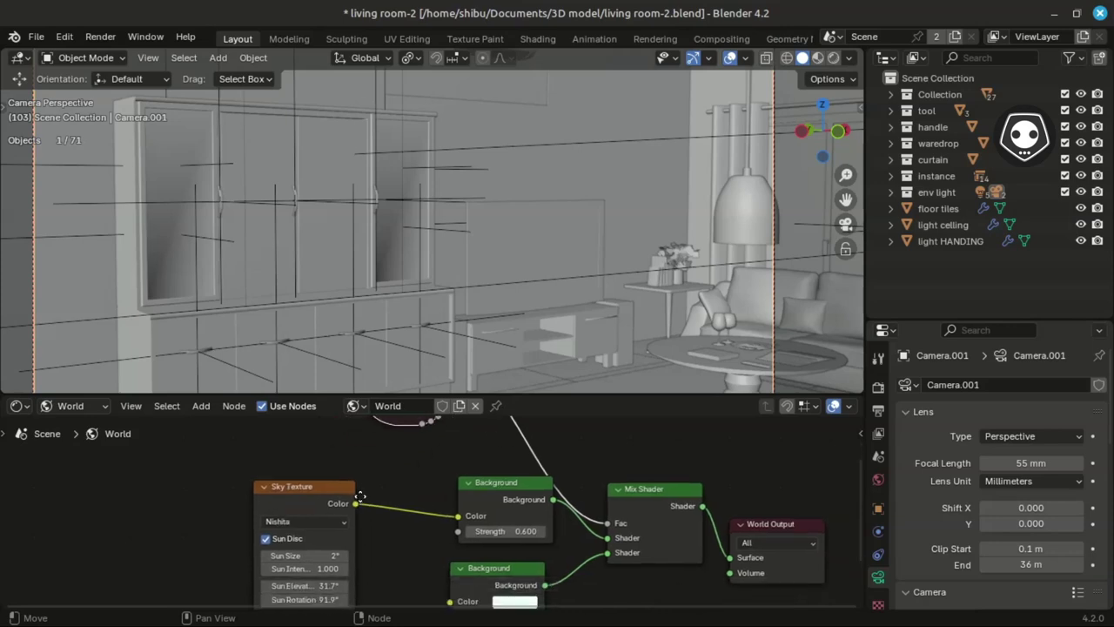
scroll(320, 509, "up", 2)
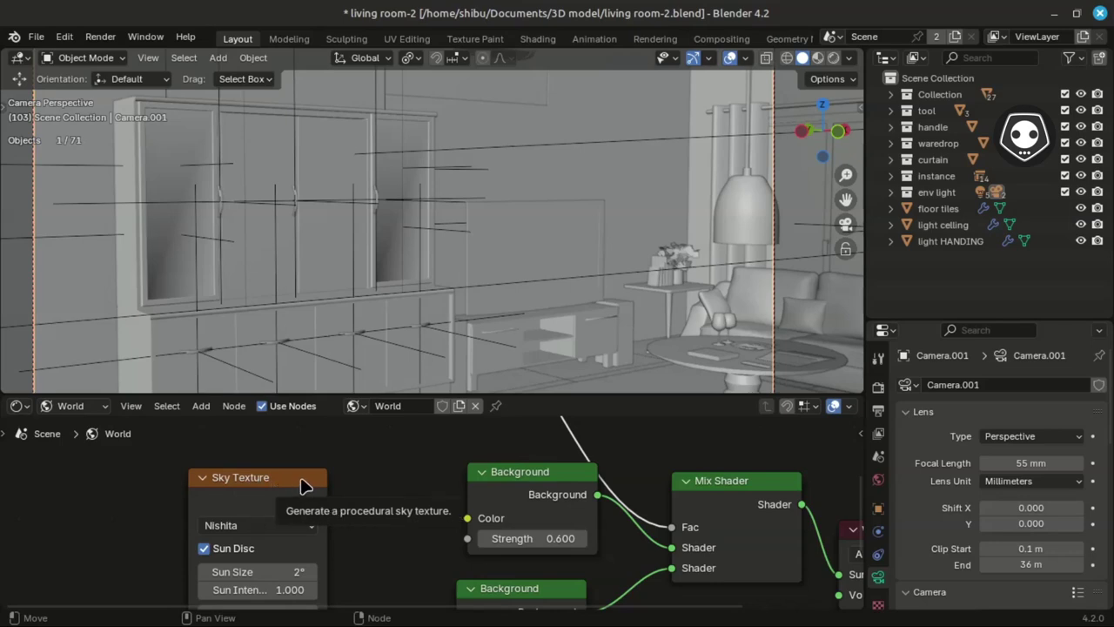
Leave the camera view and look at the whole room model from outside in the 3D viewport.
scroll(579, 254, "down", 1)
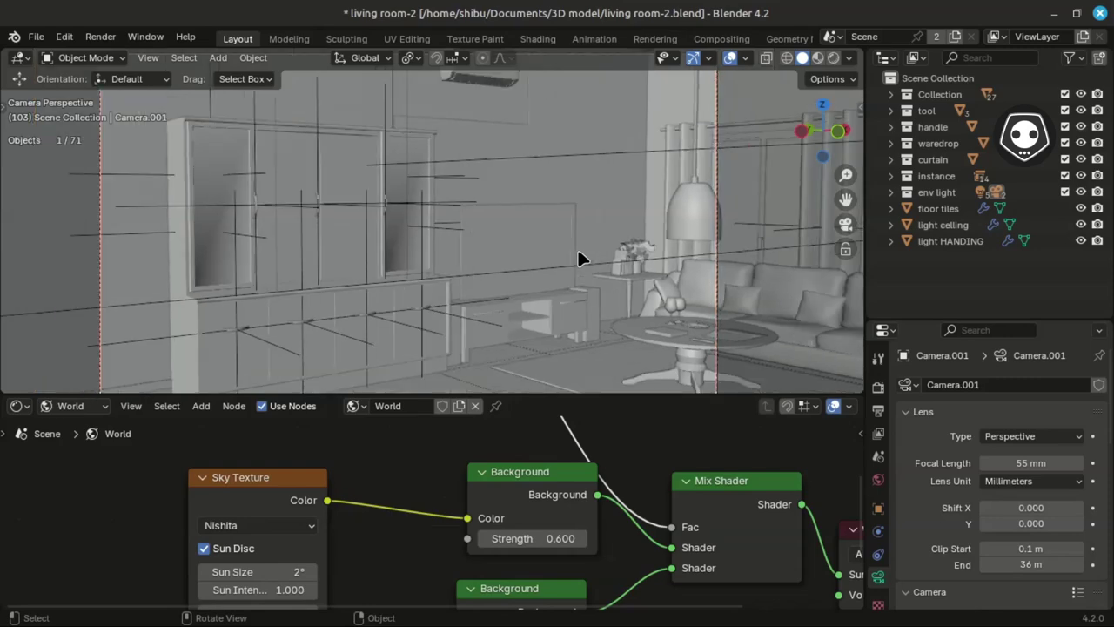
scroll(562, 236, "down", 2)
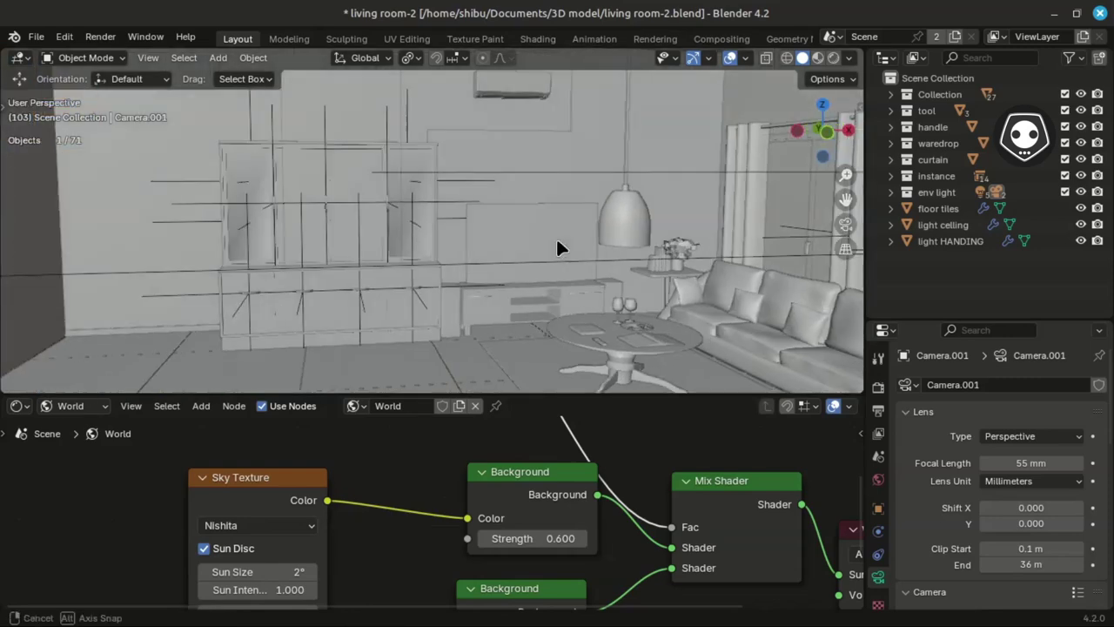
middle_click_drag(555, 236, 482, 357)
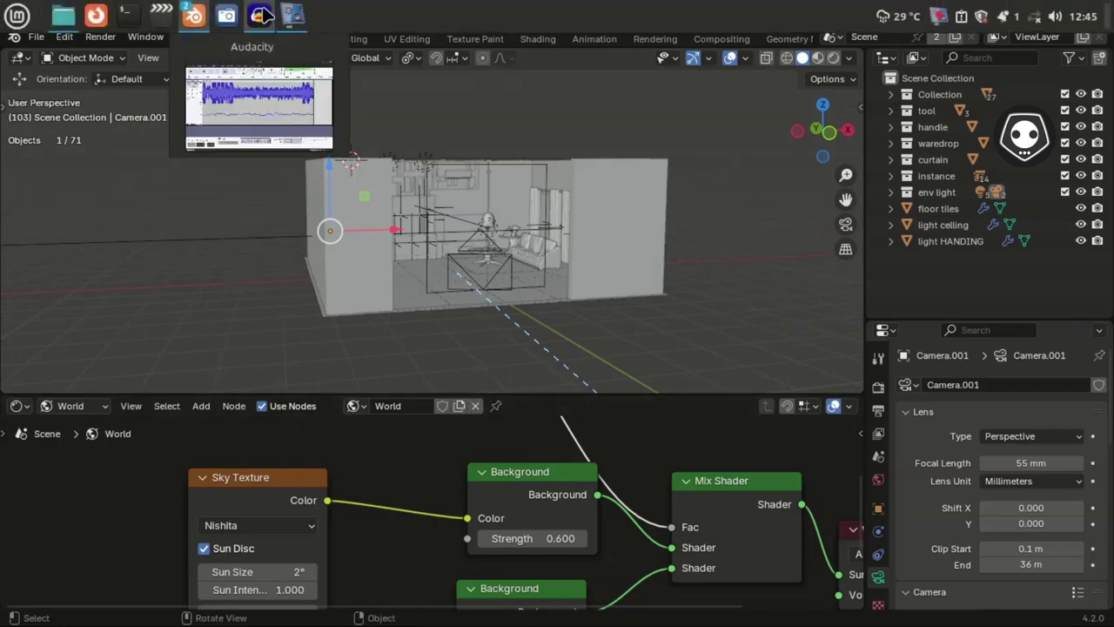
Switch to the Blender Render window and view the finished living room render.
mouse_move(198, 19)
left_click(279, 100)
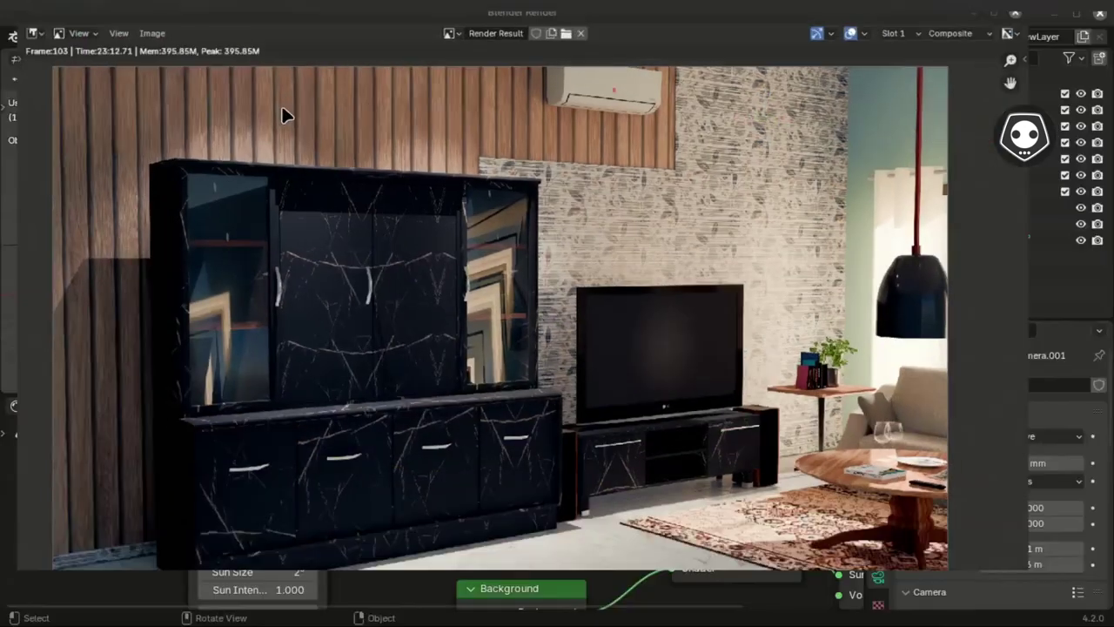
scroll(524, 342, "up", 1)
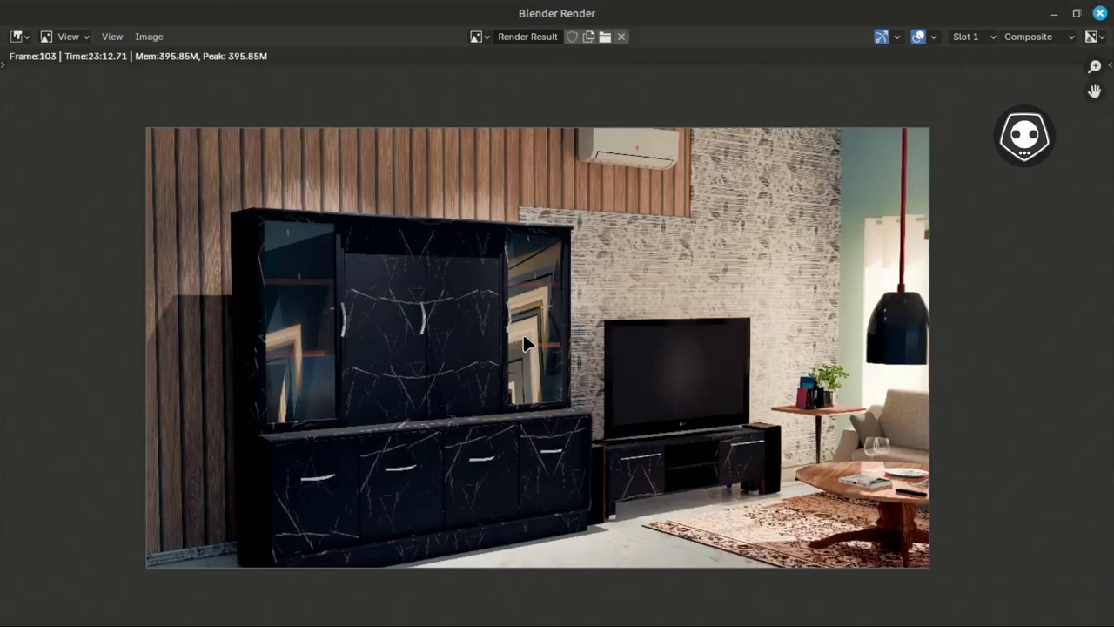